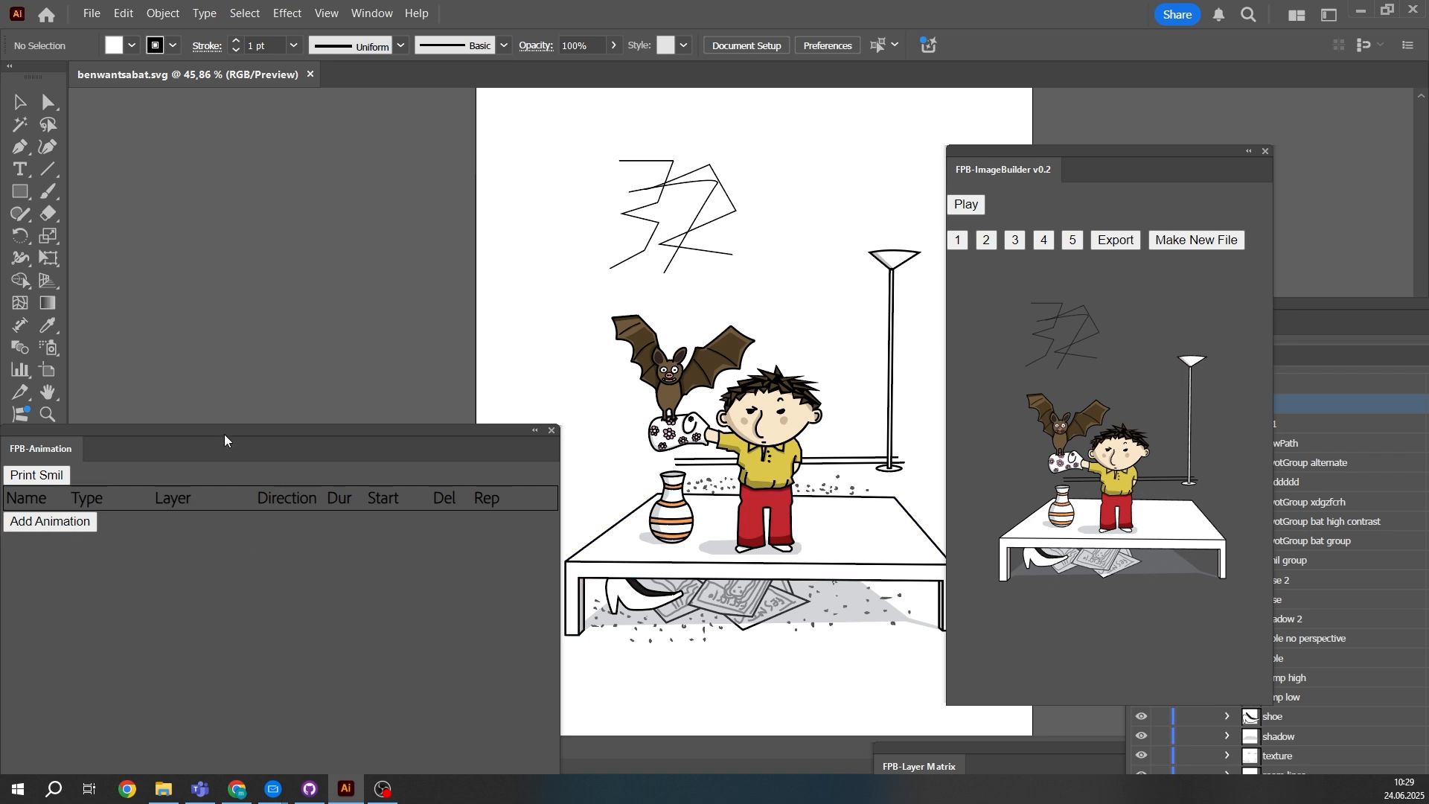
# - Add a new animation and assign it to the bat group layer
pyautogui.moveTo(224, 432)
pyautogui.mouseDown()
pyautogui.moveTo(274, 417)
pyautogui.moveTo(216, 457)
pyautogui.mouseUp()
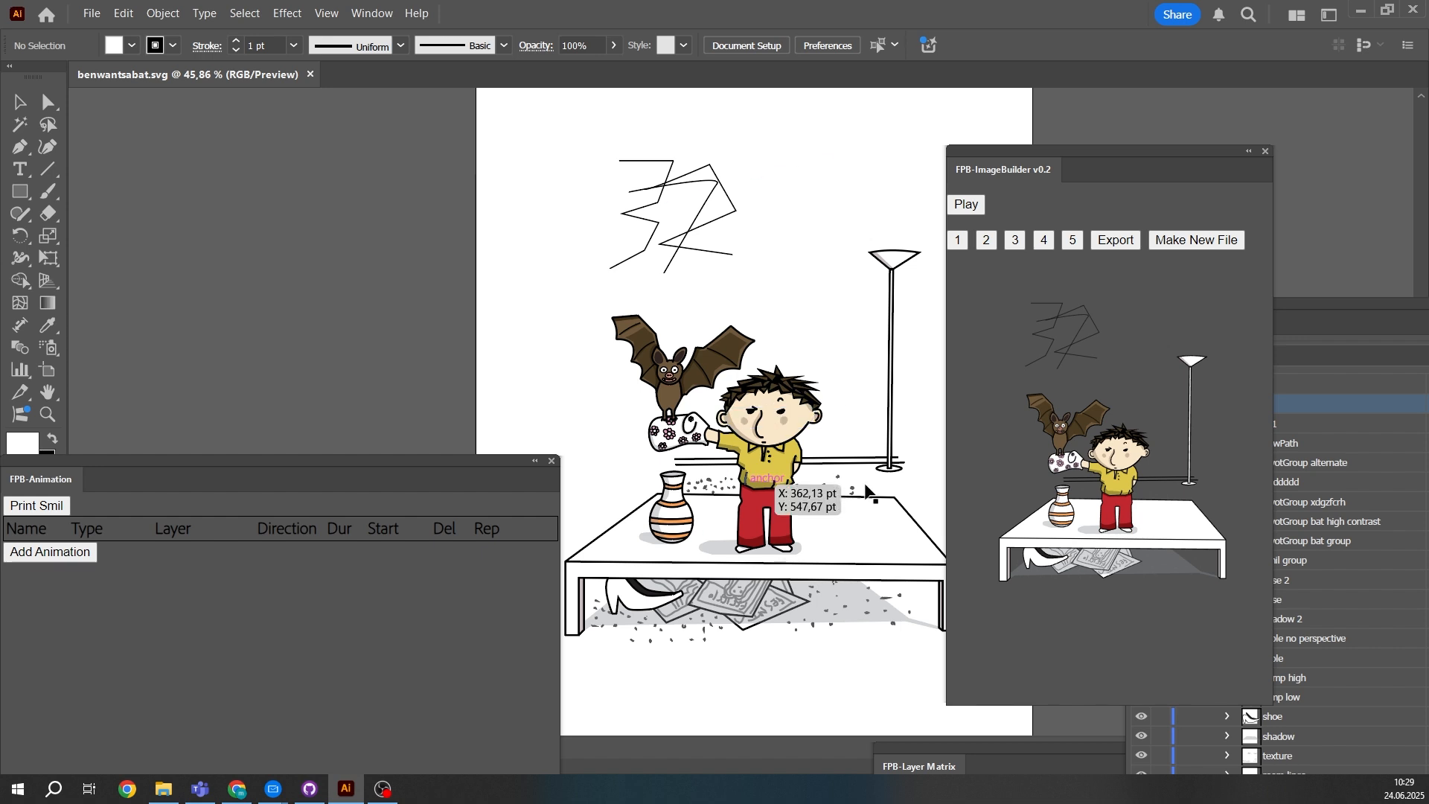
pyautogui.moveTo(775, 278)
pyautogui.mouseDown()
pyautogui.moveTo(720, 303)
pyautogui.moveTo(778, 275)
pyautogui.mouseUp()
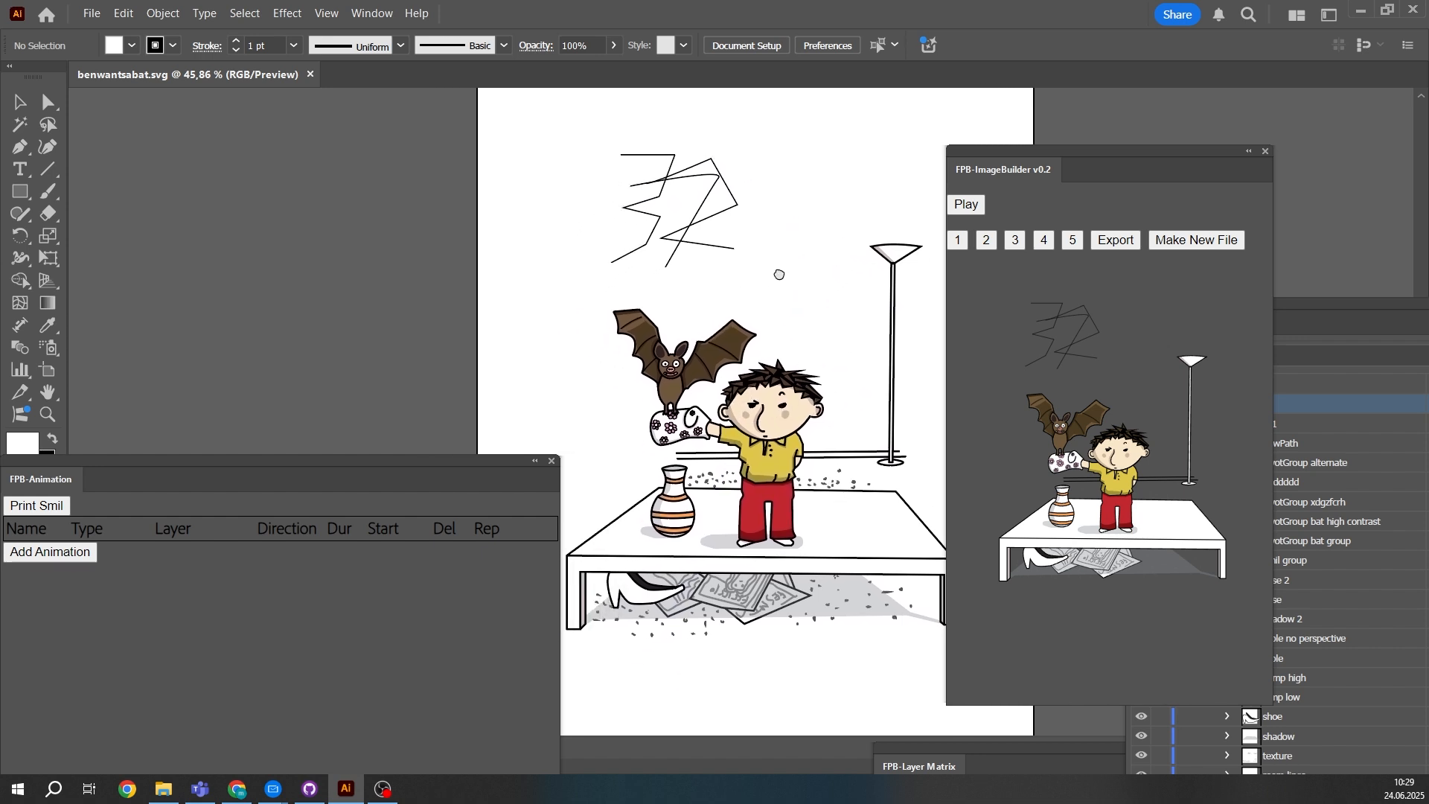
pyautogui.click(70, 558)
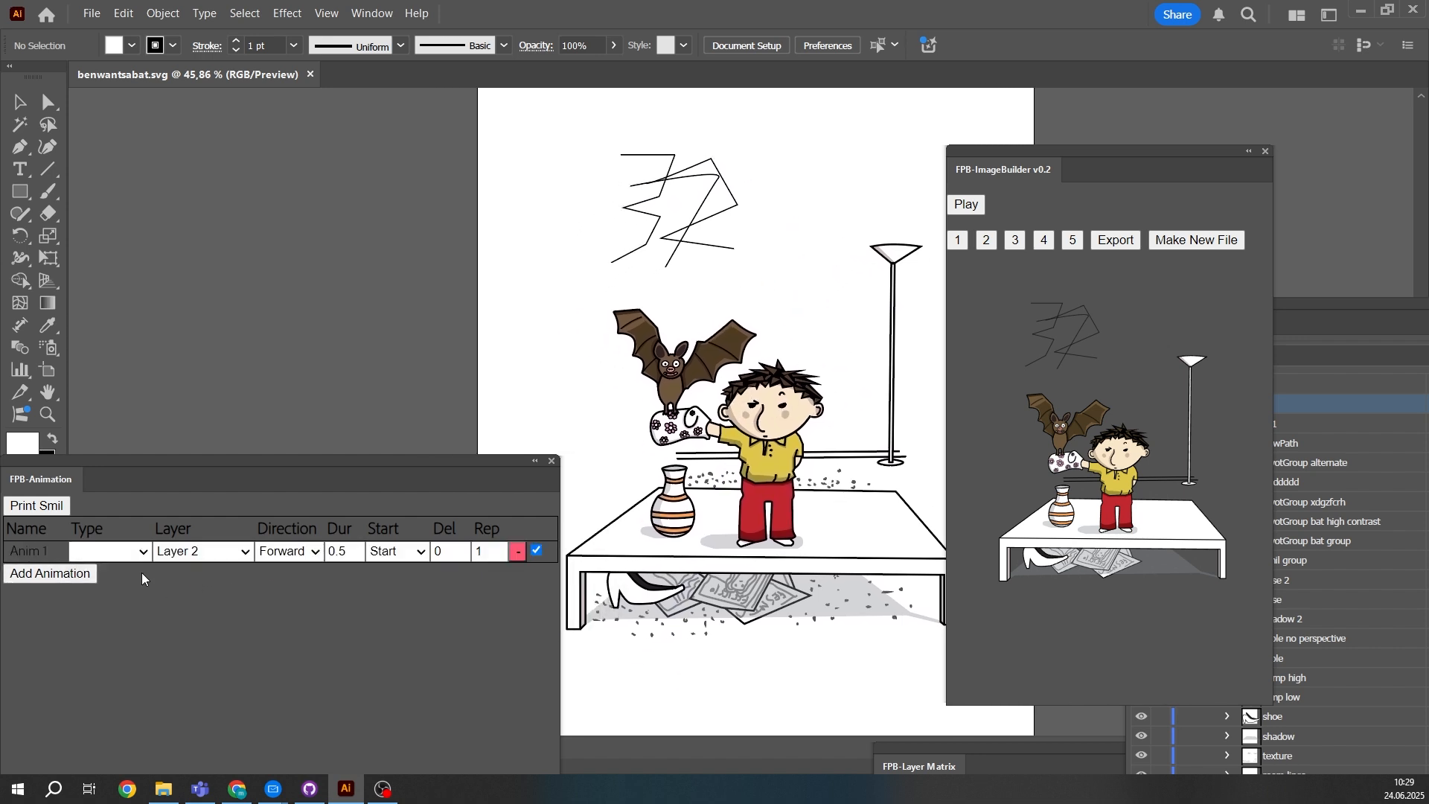
pyautogui.click(105, 553)
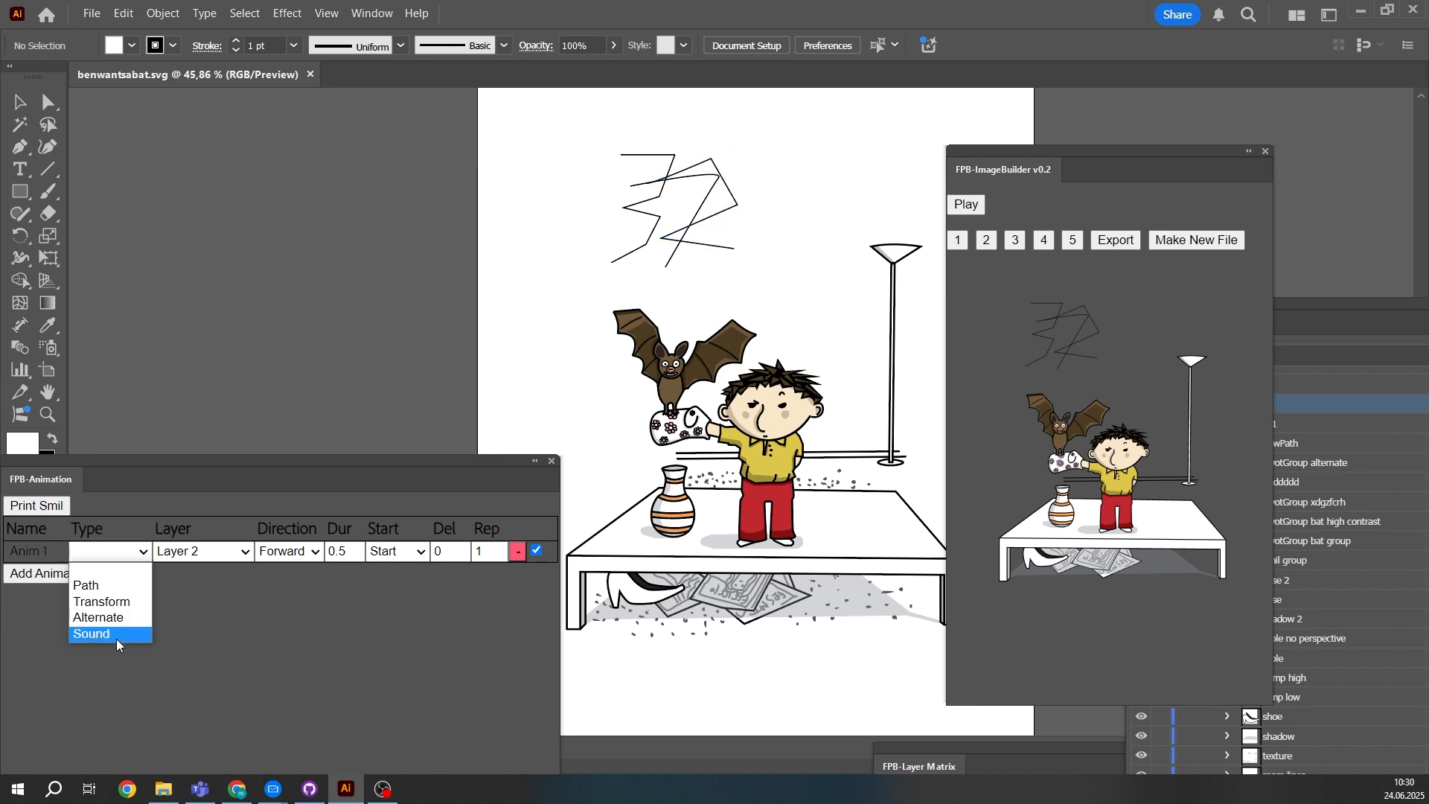
pyautogui.click(115, 524)
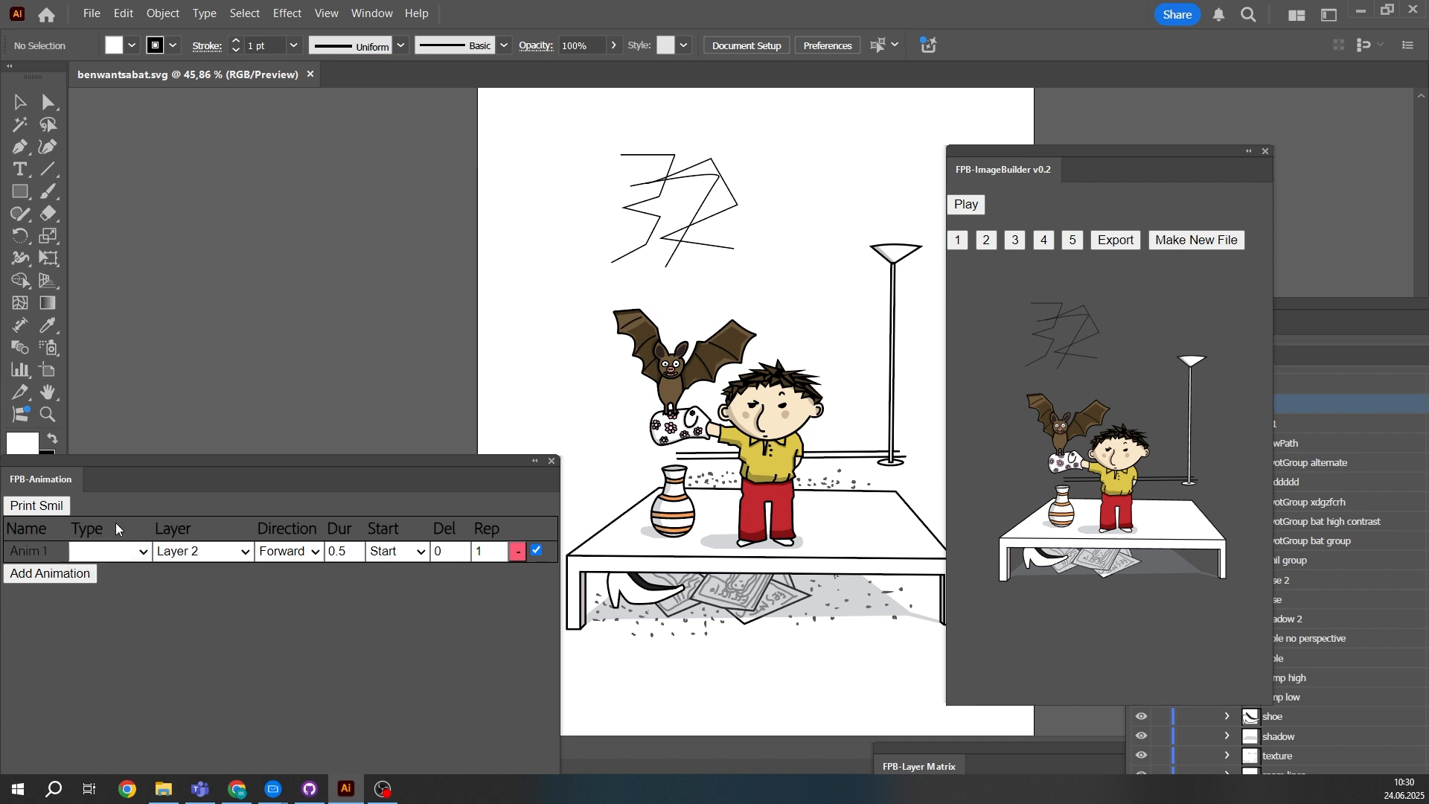
pyautogui.click(190, 557)
pyautogui.scroll(-3, 201, 431)
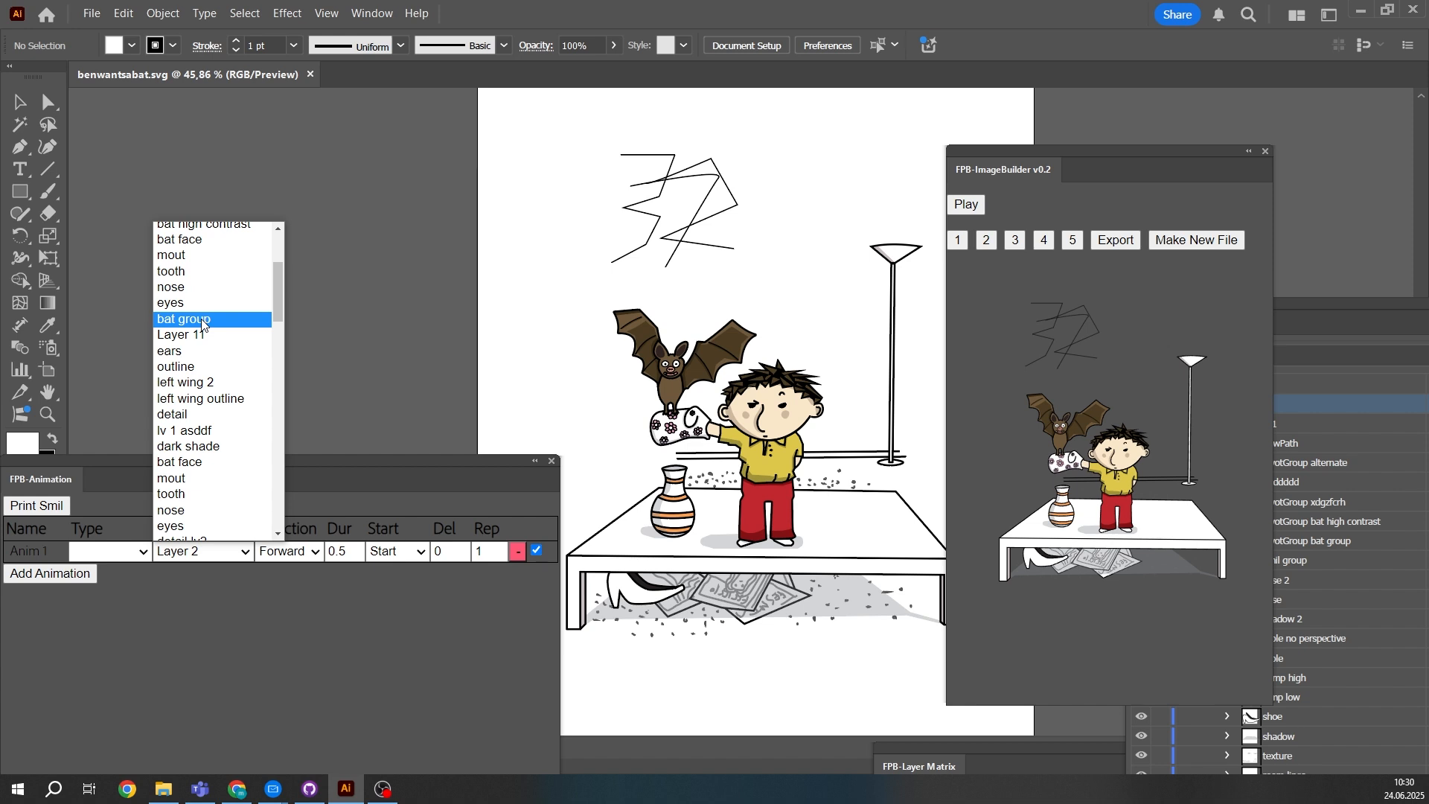
pyautogui.click(202, 320)
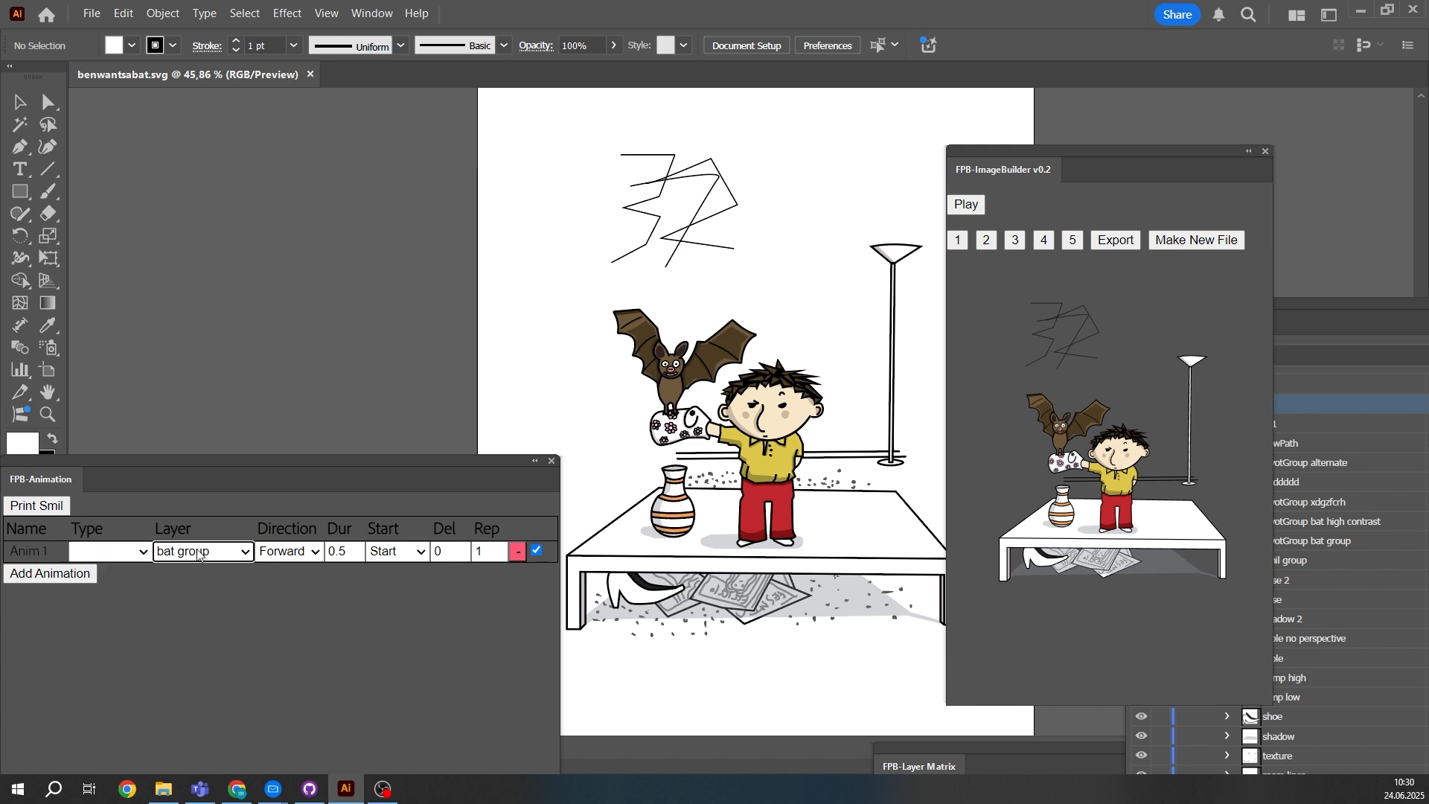
# - Set the bat group animation's duration to 1, keeping the Forward direction and Start as its starting point
pyautogui.click(282, 551)
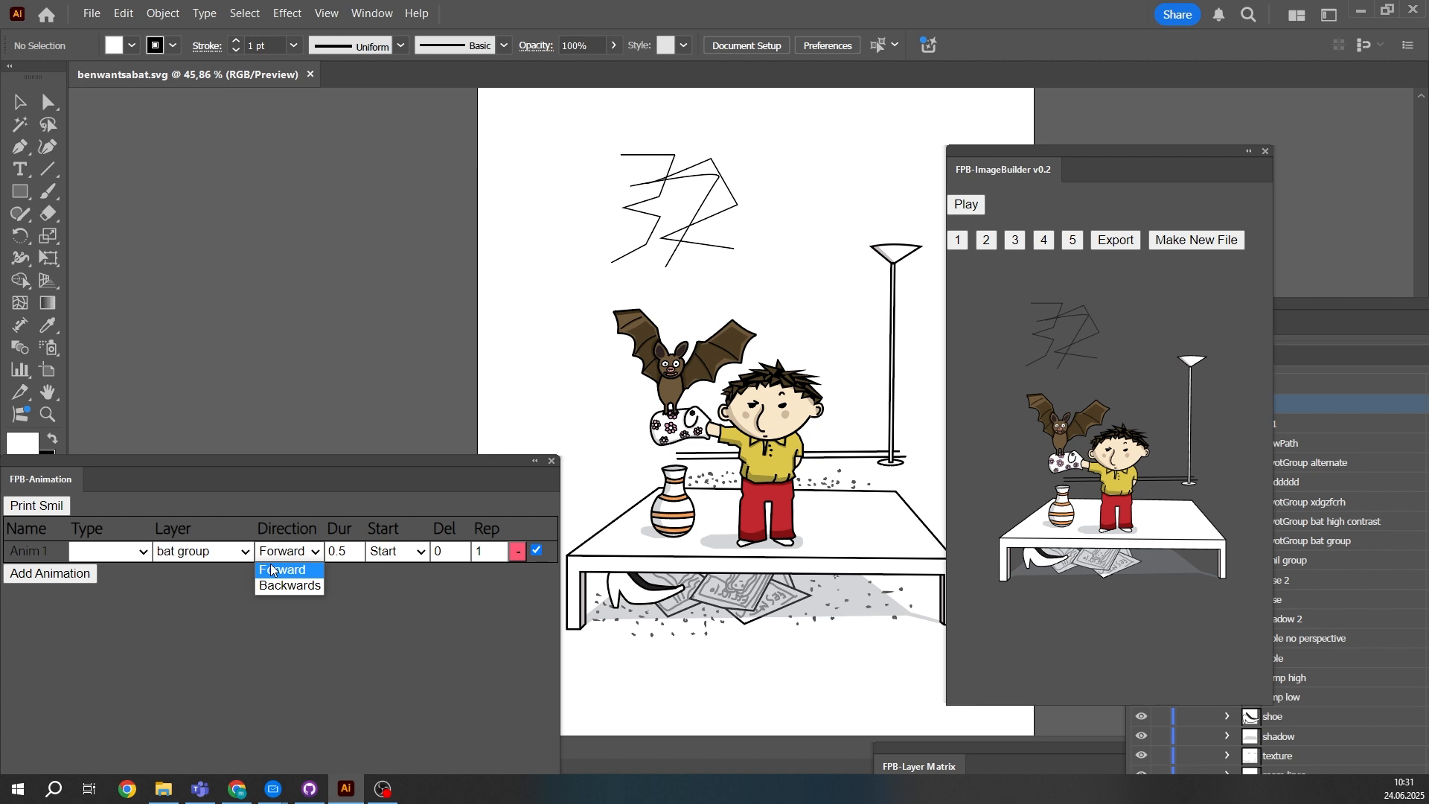
pyautogui.press('Down')
pyautogui.click(183, 613)
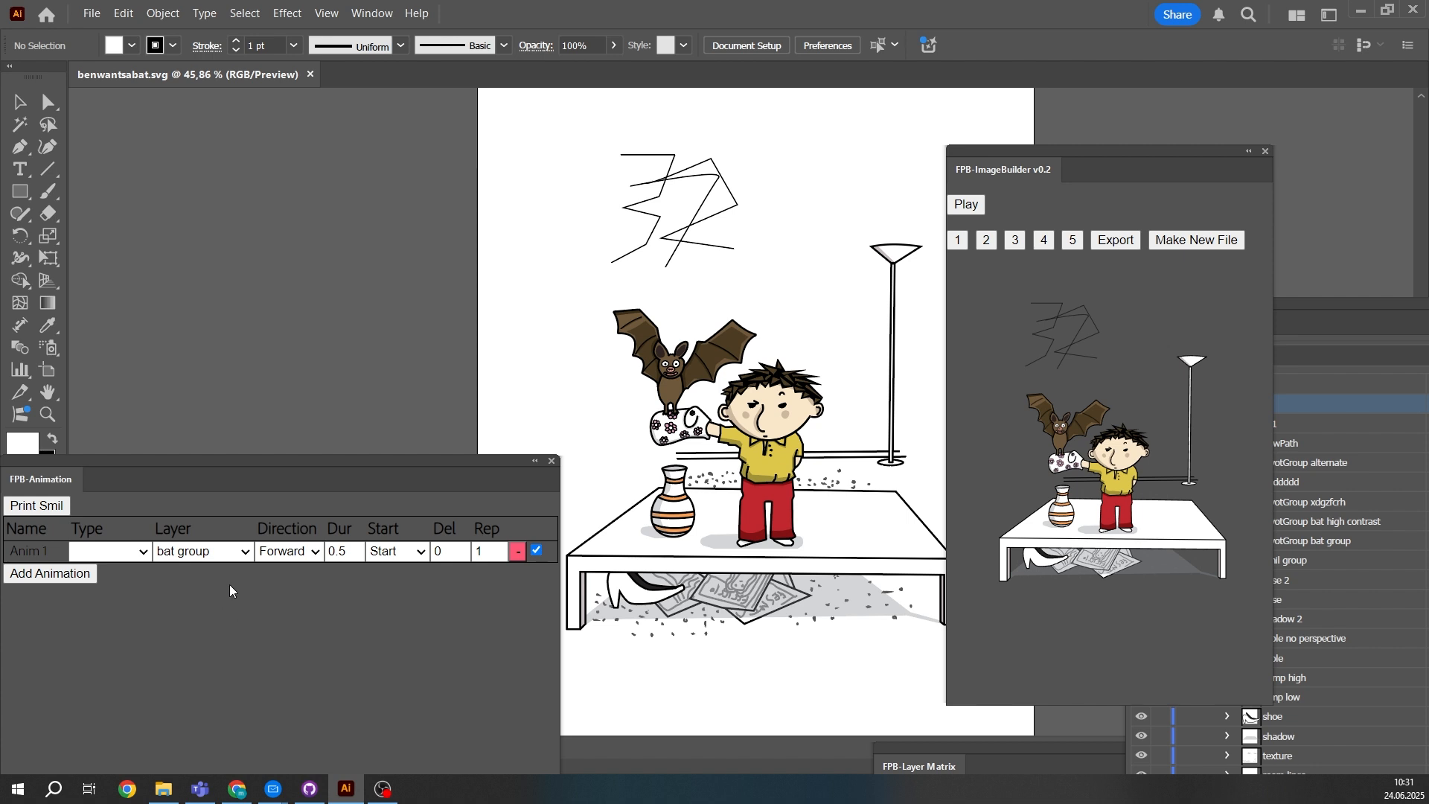
pyautogui.click(356, 547)
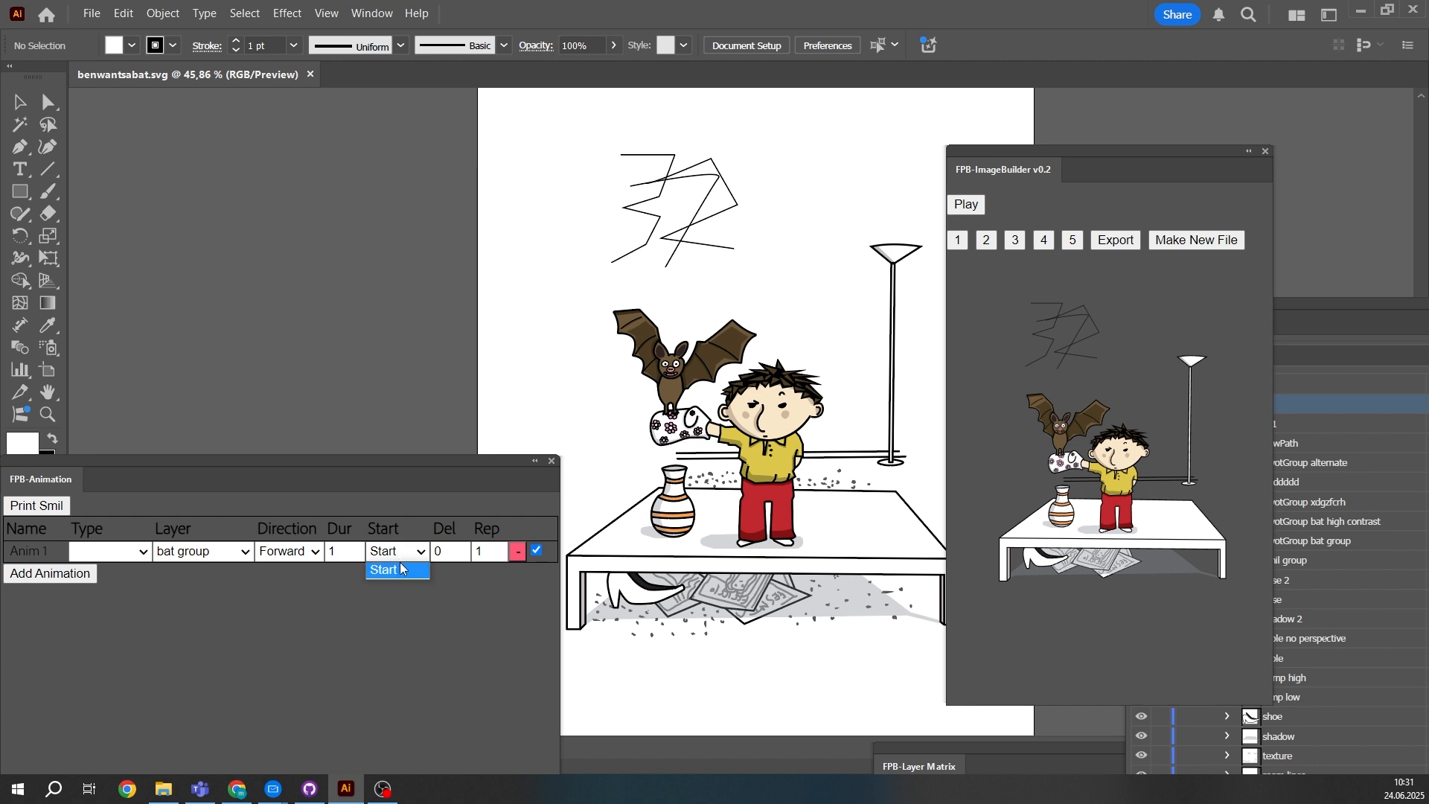
pyautogui.click(397, 569)
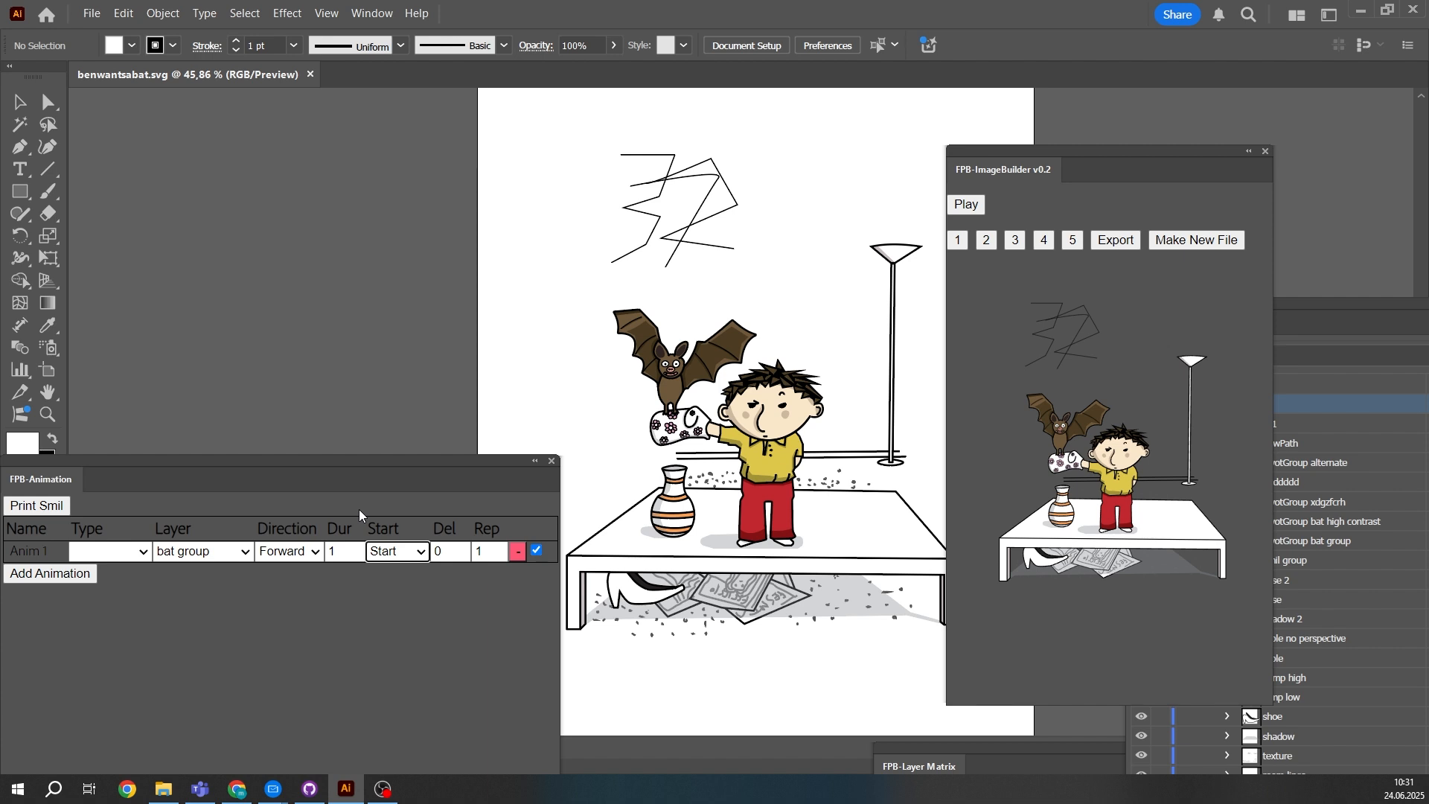
pyautogui.click(431, 515)
# - Set the bat group animation's delay to 0.2 and its repetitions to 5
pyautogui.click(467, 549)
pyautogui.write('.2')
pyautogui.click(476, 590)
pyautogui.click(483, 550)
pyautogui.press('BackSpace')
pyautogui.write('5')
# - Set the animation type to Transform with Move as the transformation
pyautogui.click(105, 553)
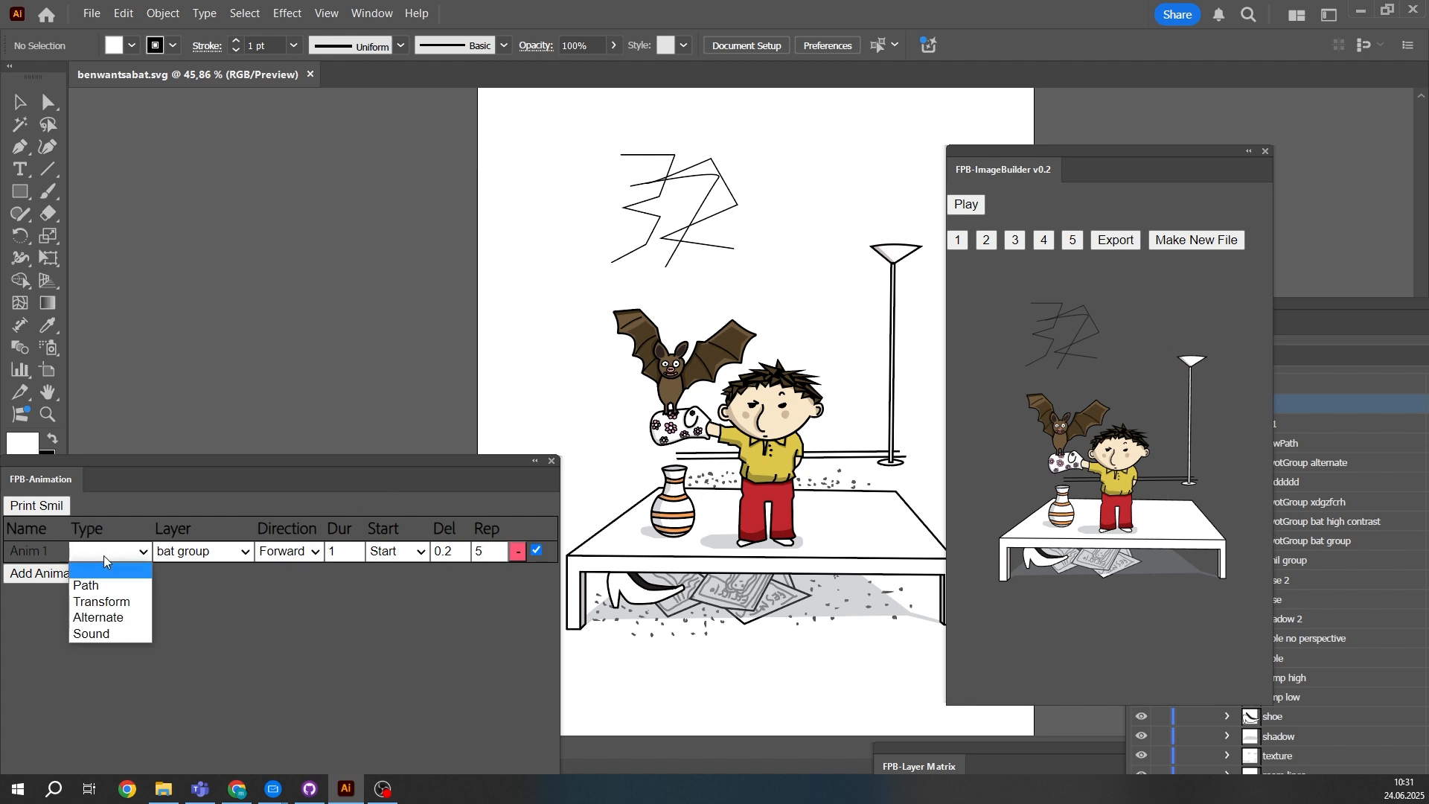
pyautogui.click(110, 604)
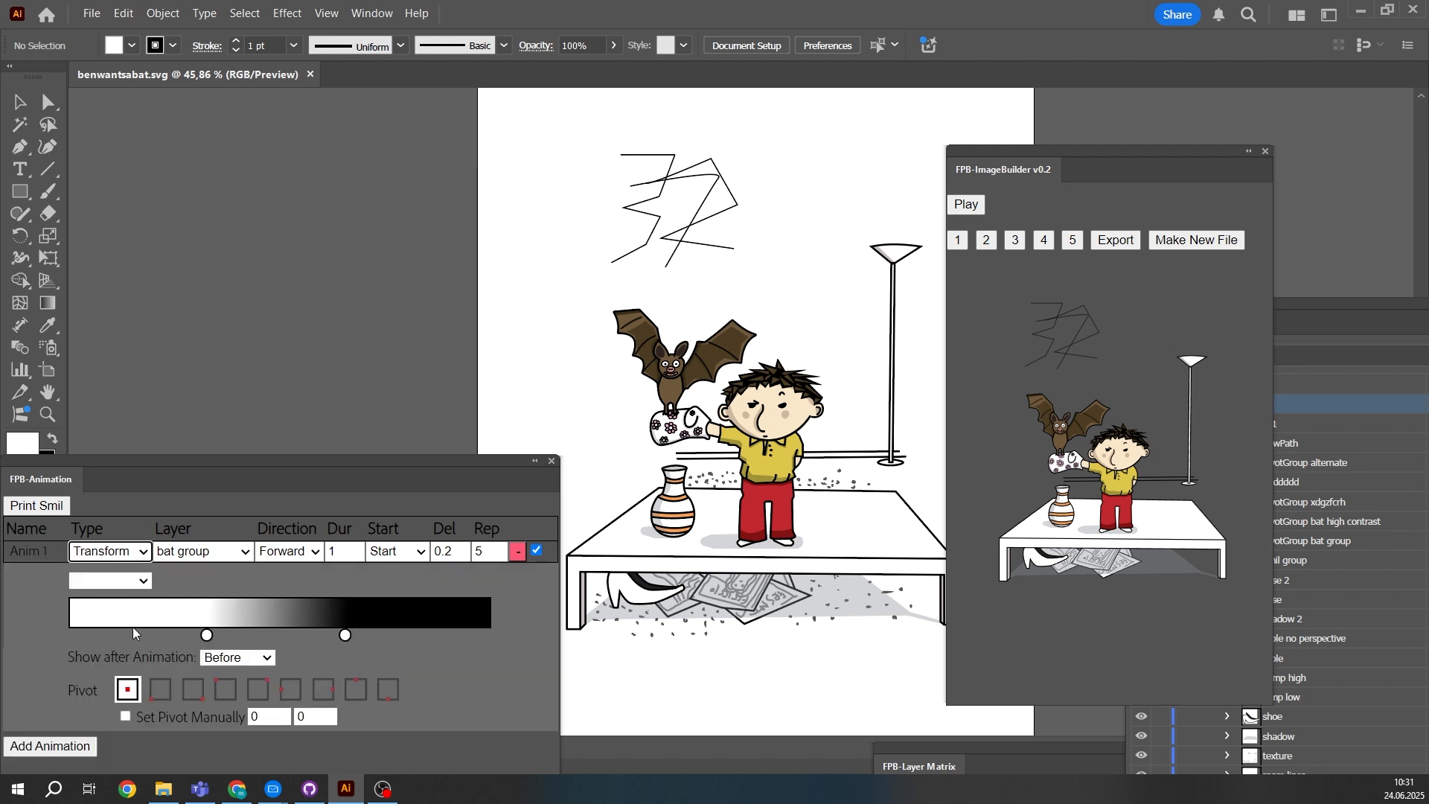
pyautogui.click(115, 585)
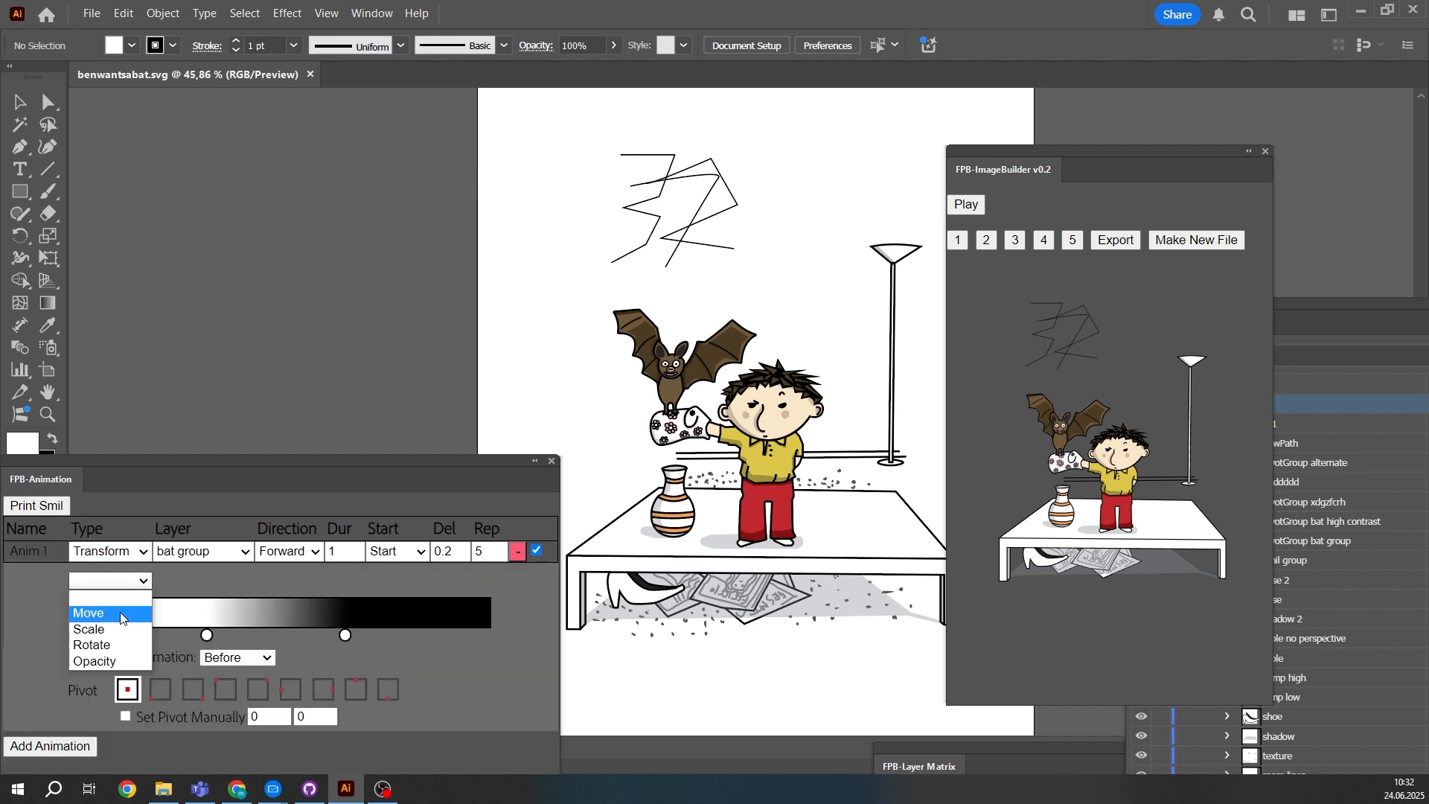
pyautogui.click(119, 613)
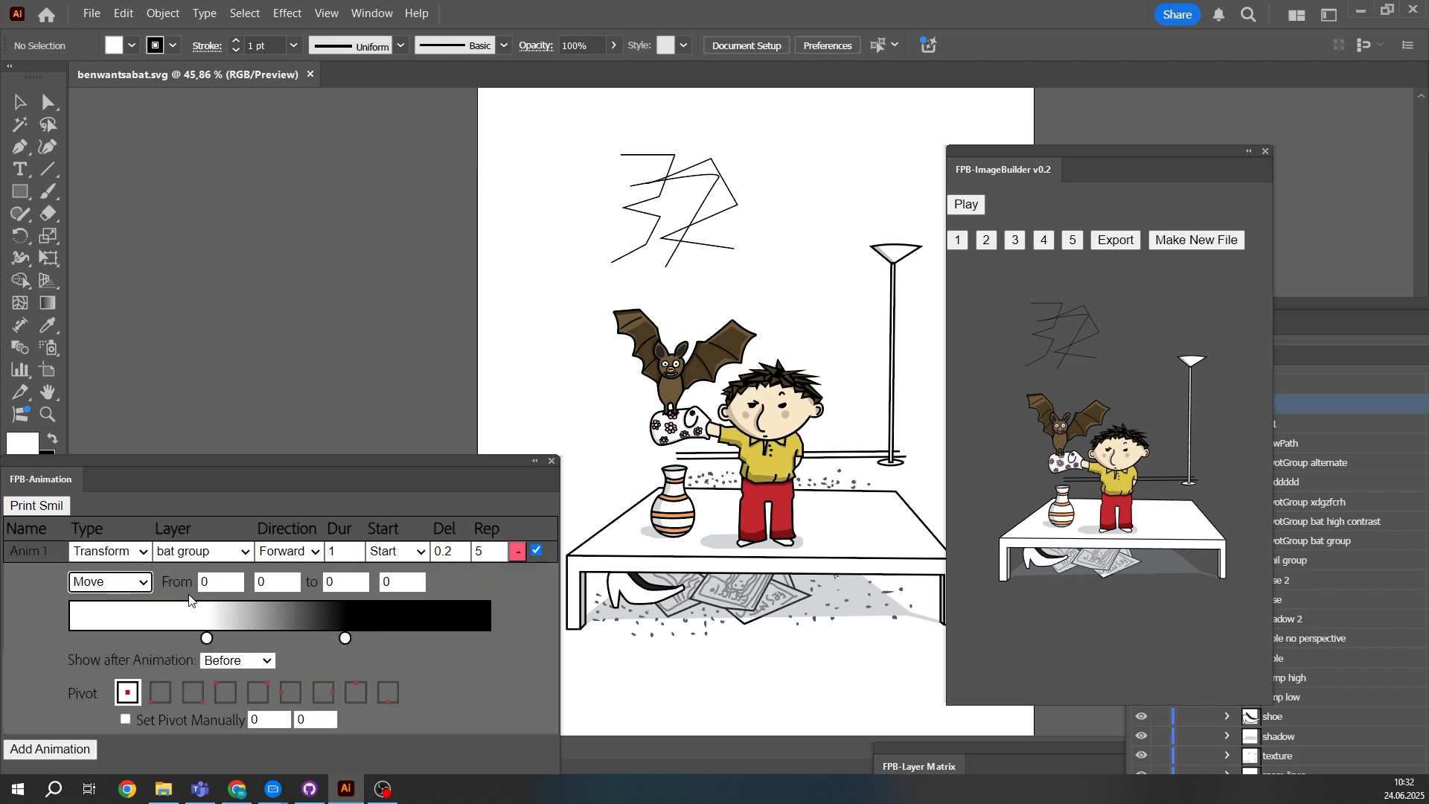
pyautogui.click(140, 588)
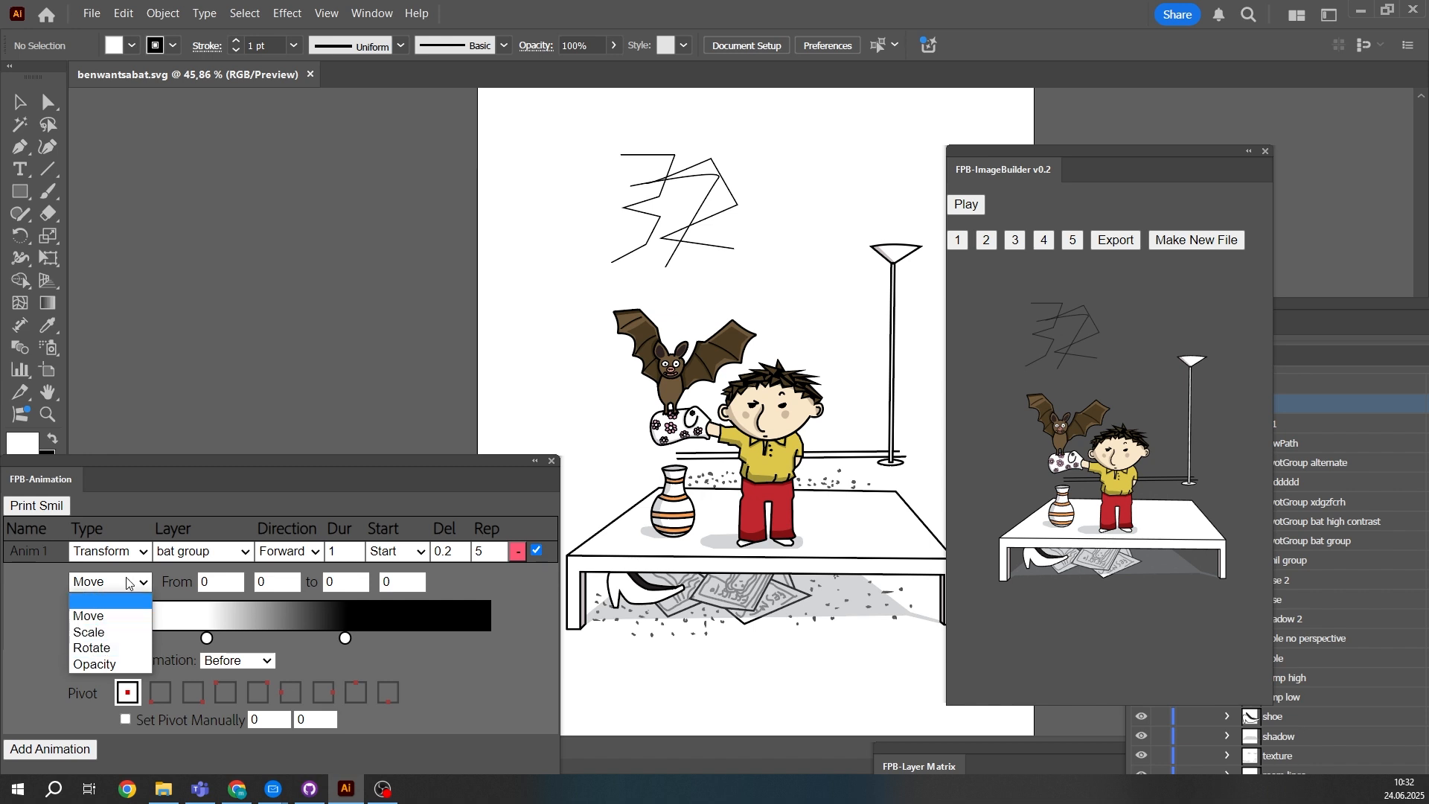
pyautogui.click(103, 599)
pyautogui.click(104, 584)
pyautogui.click(105, 585)
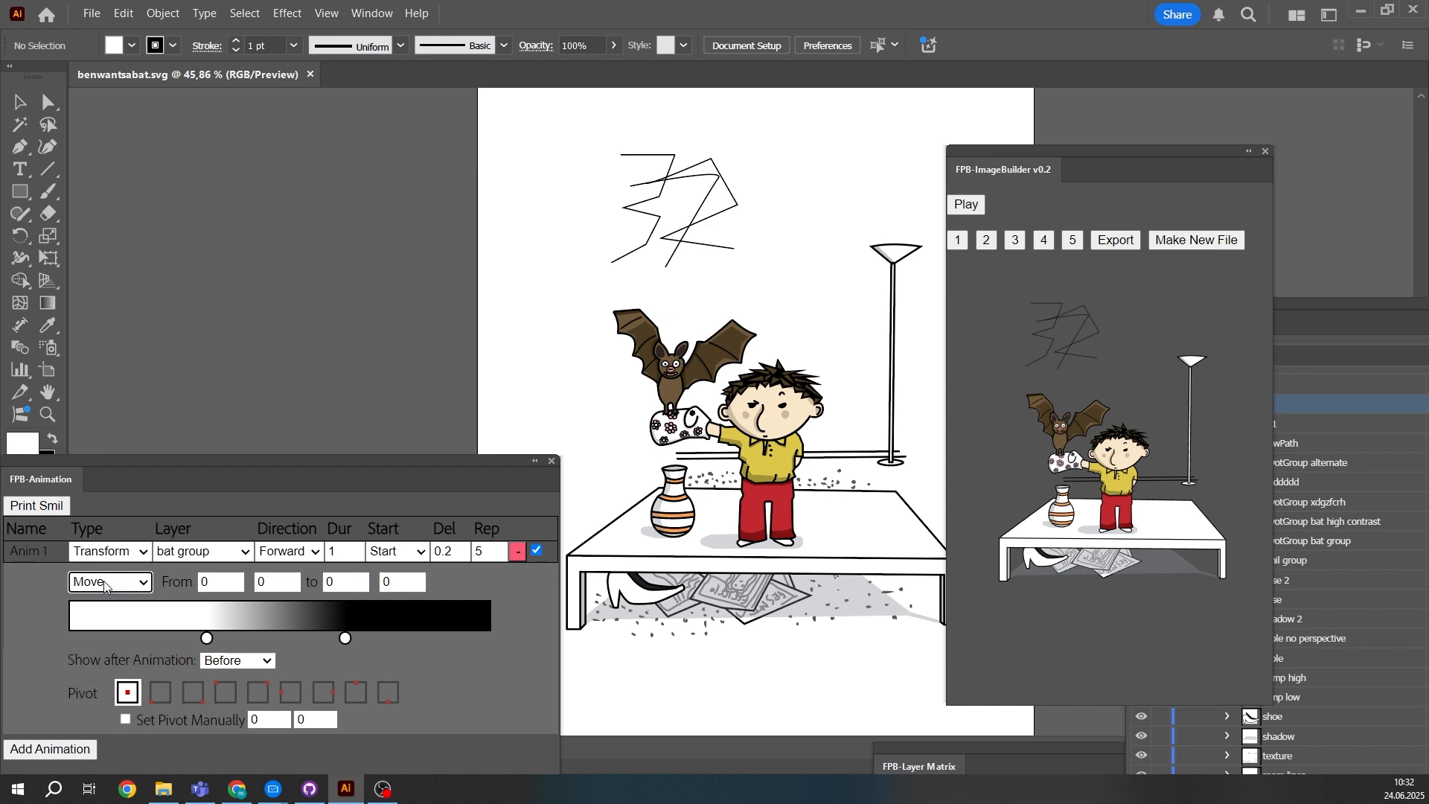
pyautogui.click(104, 586)
pyautogui.click(104, 586)
# - Set the end position of the bat group's move to 100, 100 and preview the animation
pyautogui.doubleClick(339, 581)
pyautogui.write('-10')
pyautogui.moveTo(349, 582); pyautogui.dragTo(325, 582)
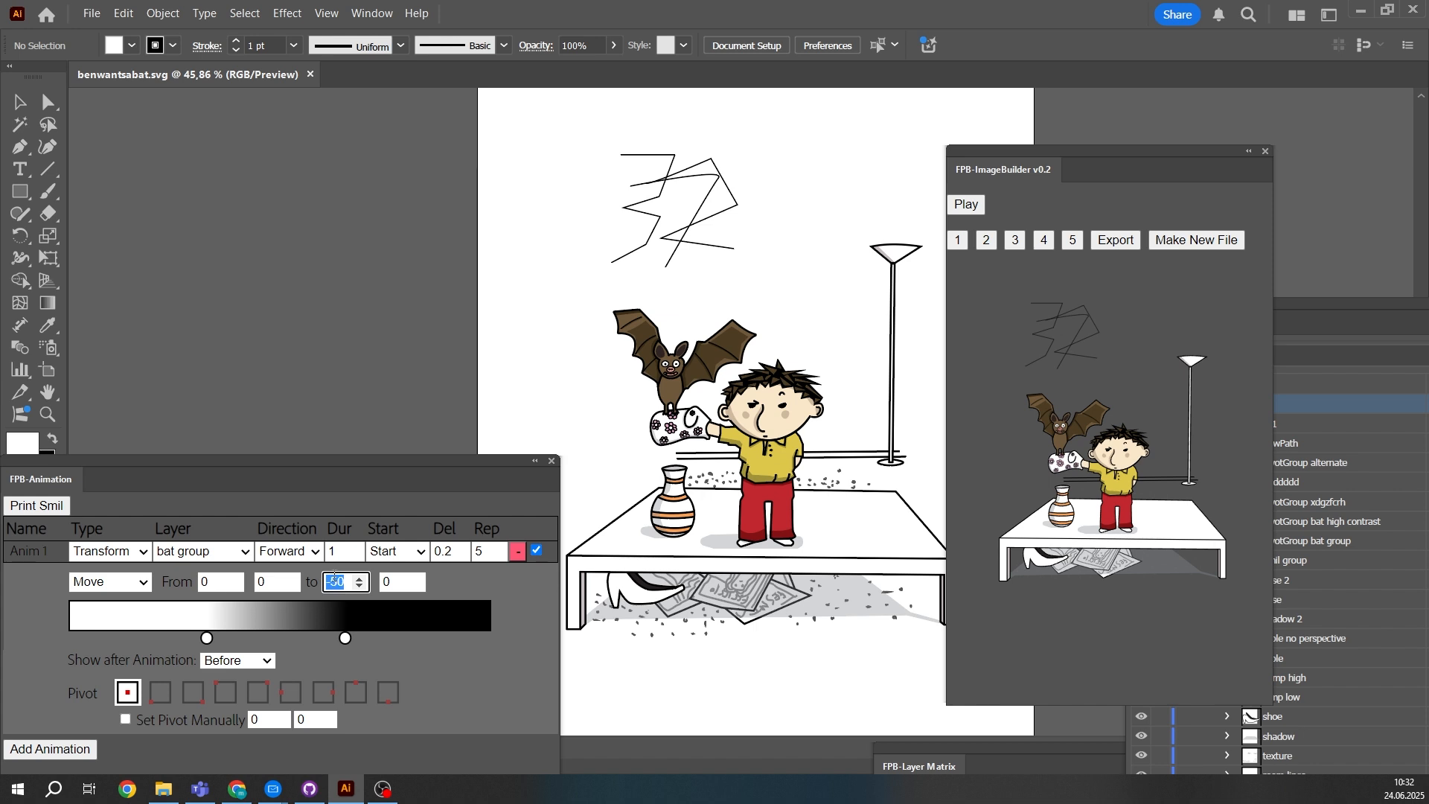
pyautogui.write('1000')
pyautogui.press('BackSpace')
pyautogui.press('Tab')
pyautogui.write('1')
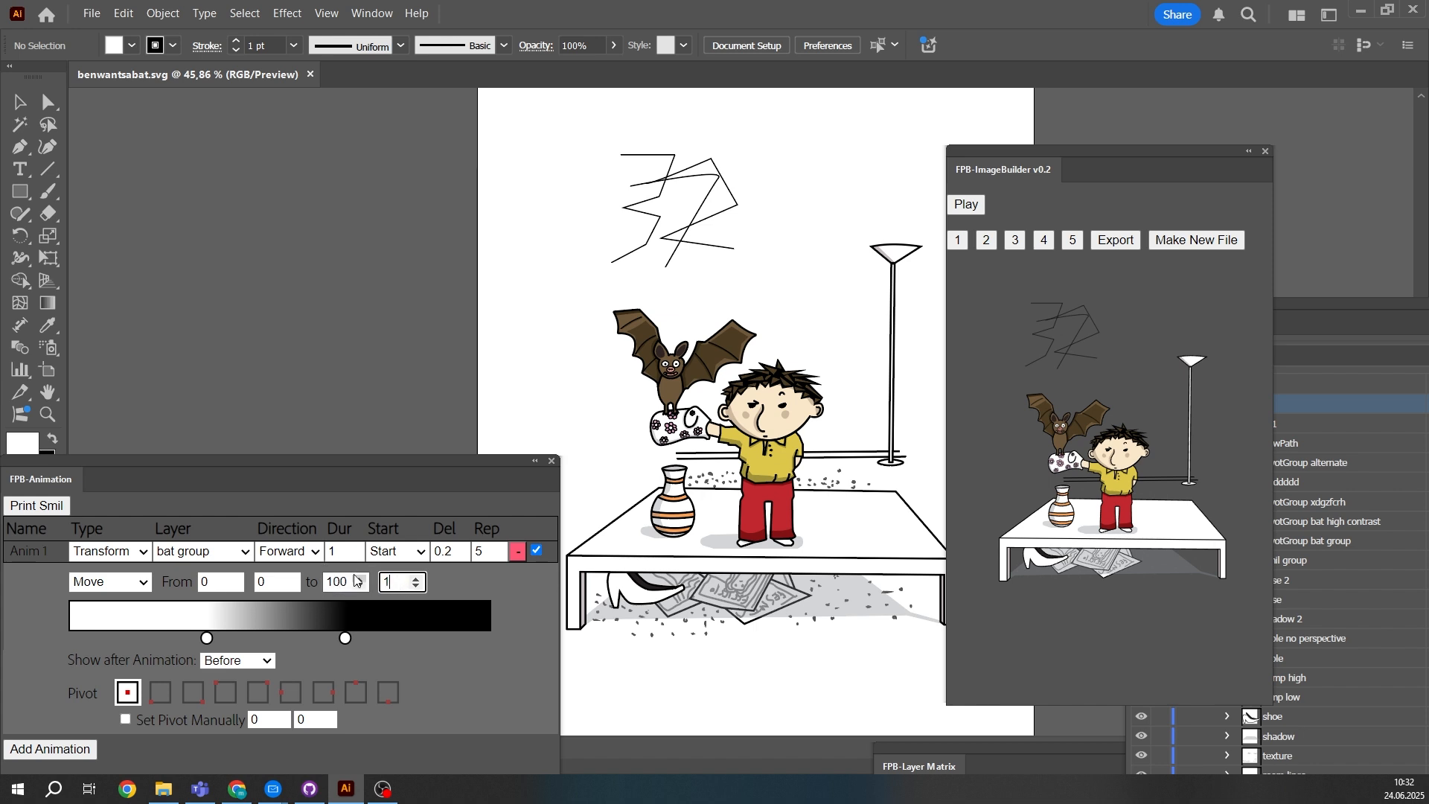
pyautogui.write('000')
pyautogui.press('BackSpace')
pyautogui.click(480, 585)
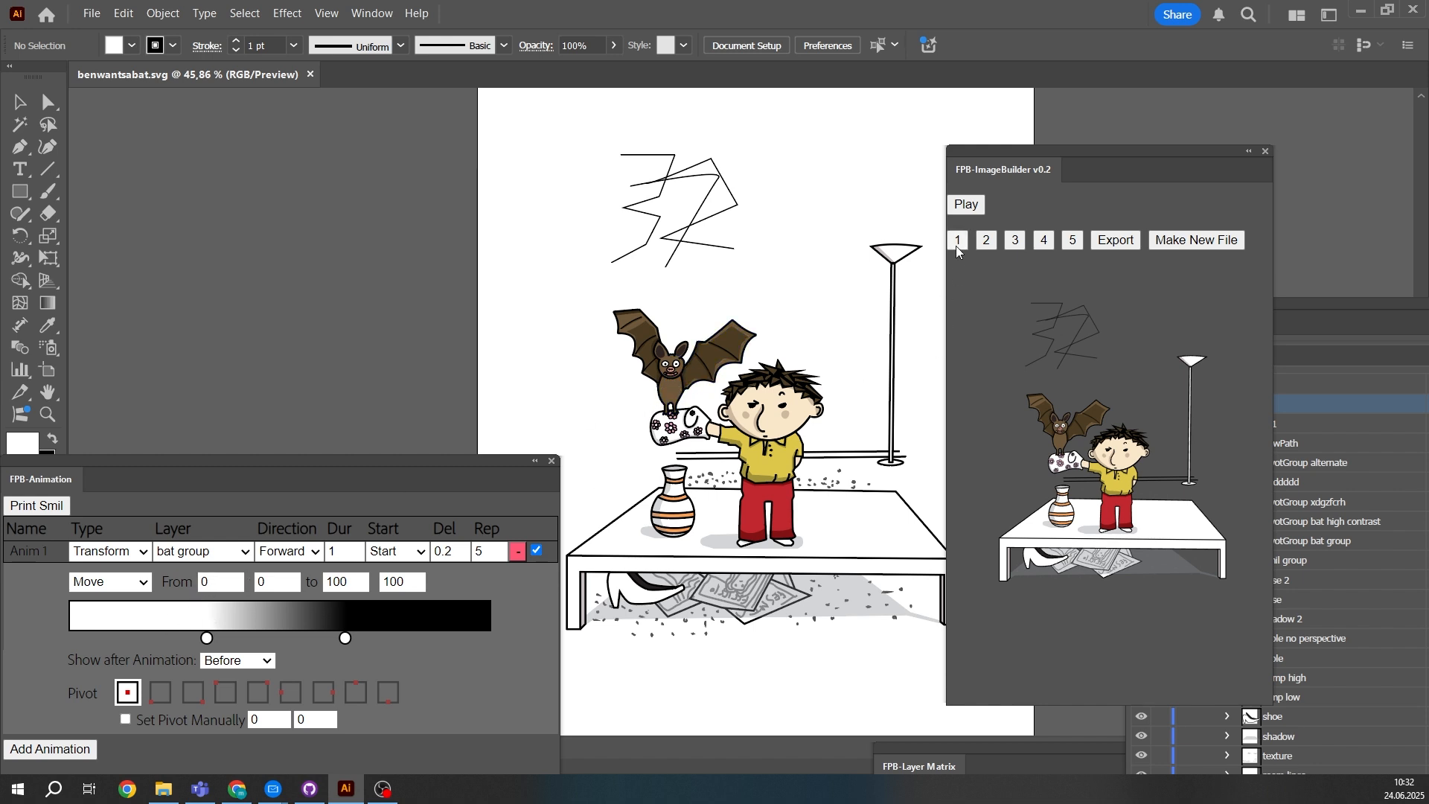
pyautogui.click(972, 205)
# - Set the animation's repetitions to 1 and its delay to 0
pyautogui.click(497, 557)
pyautogui.click(462, 556)
# - Change the transformation to Scale from 1 to 3 and preview the animation
pyautogui.click(105, 584)
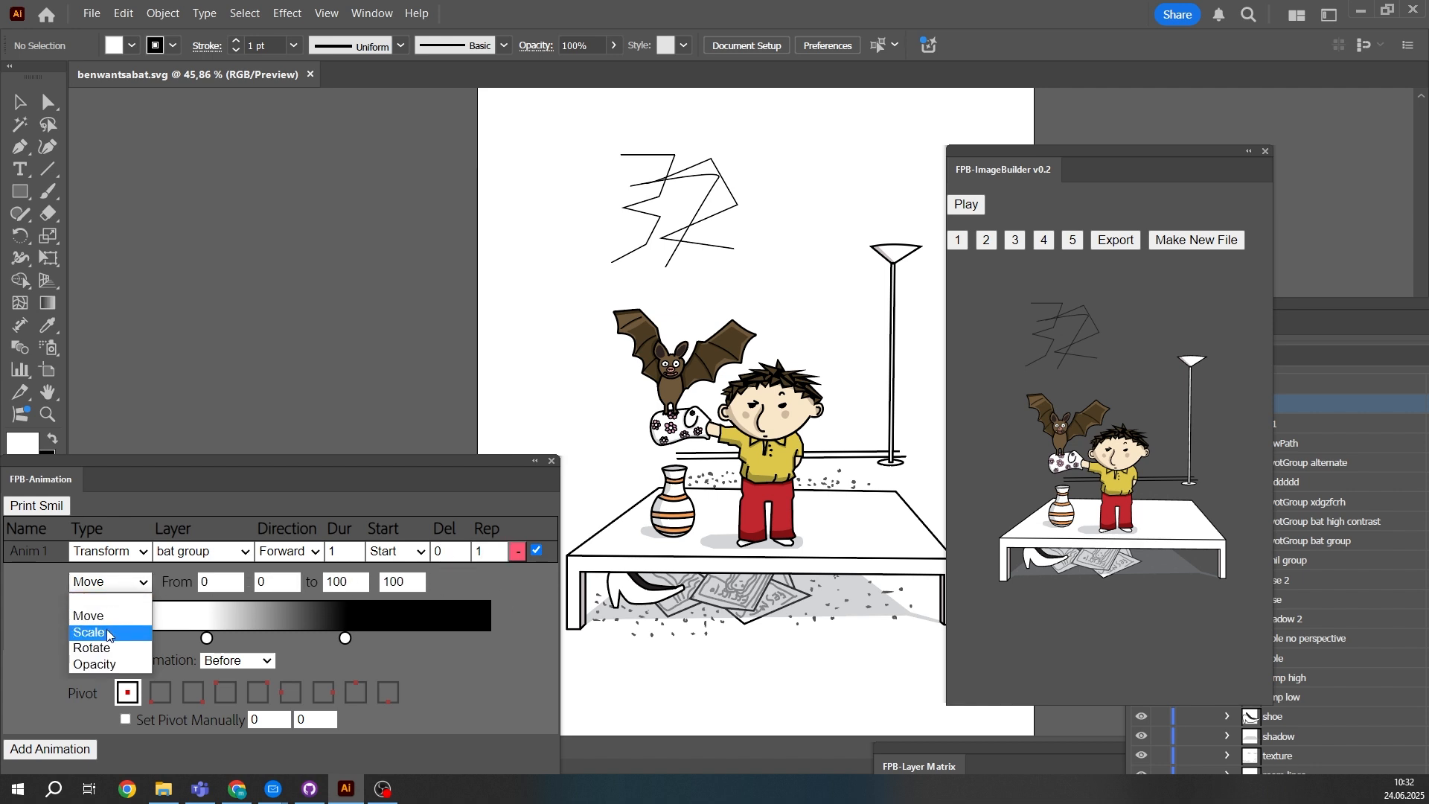
pyautogui.click(111, 632)
pyautogui.click(301, 577)
pyautogui.click(300, 578)
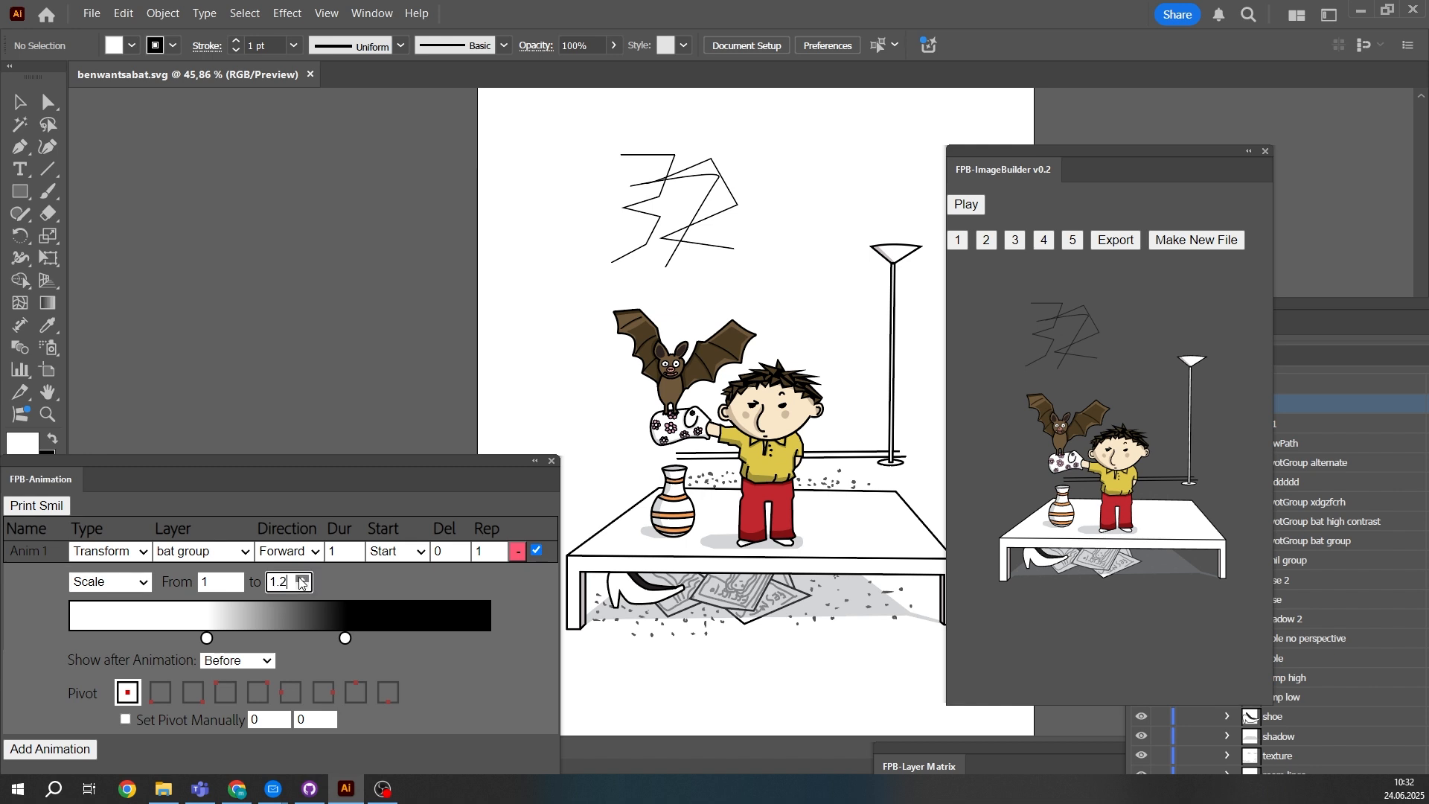
pyautogui.click(301, 579)
pyautogui.click(300, 578)
pyautogui.click(300, 578)
pyautogui.click(301, 578)
pyautogui.click(301, 578)
pyautogui.click(301, 578)
pyautogui.click(300, 578)
pyautogui.click(301, 579)
pyautogui.click(300, 578)
pyautogui.click(301, 578)
pyautogui.click(300, 578)
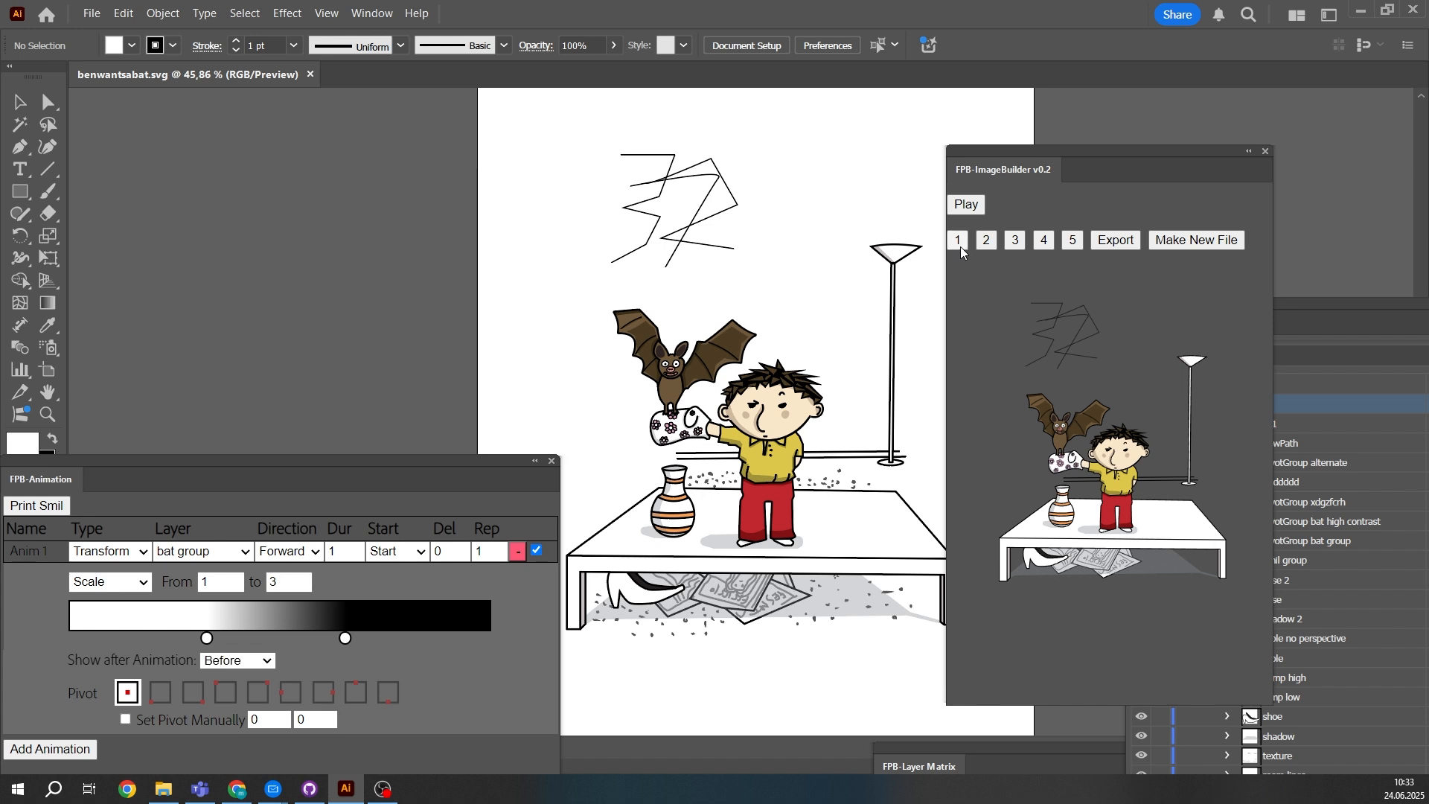
pyautogui.click(966, 206)
# - Change the transformation to Rotate from 0 to 90 degrees and preview the animation
pyautogui.click(149, 585)
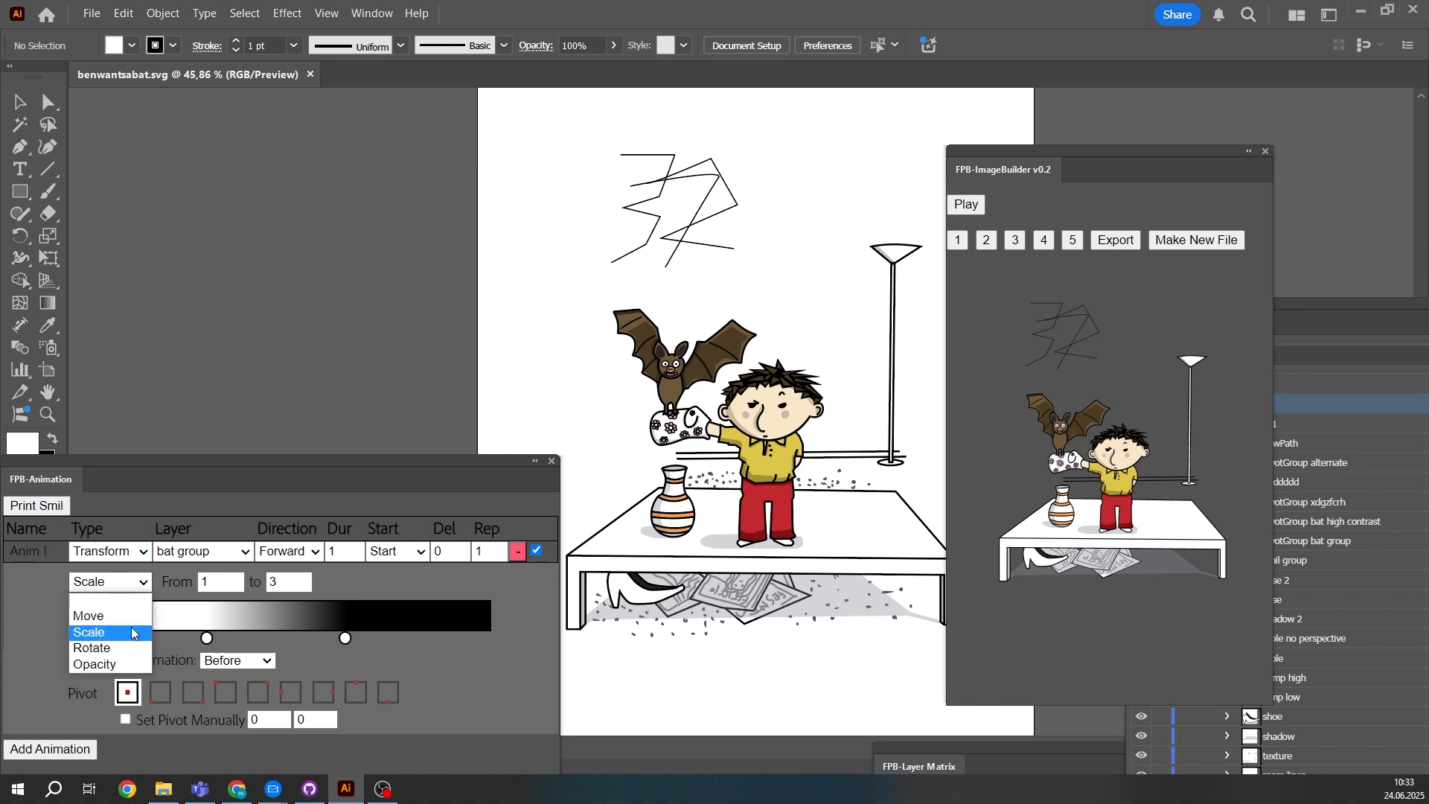
pyautogui.click(143, 648)
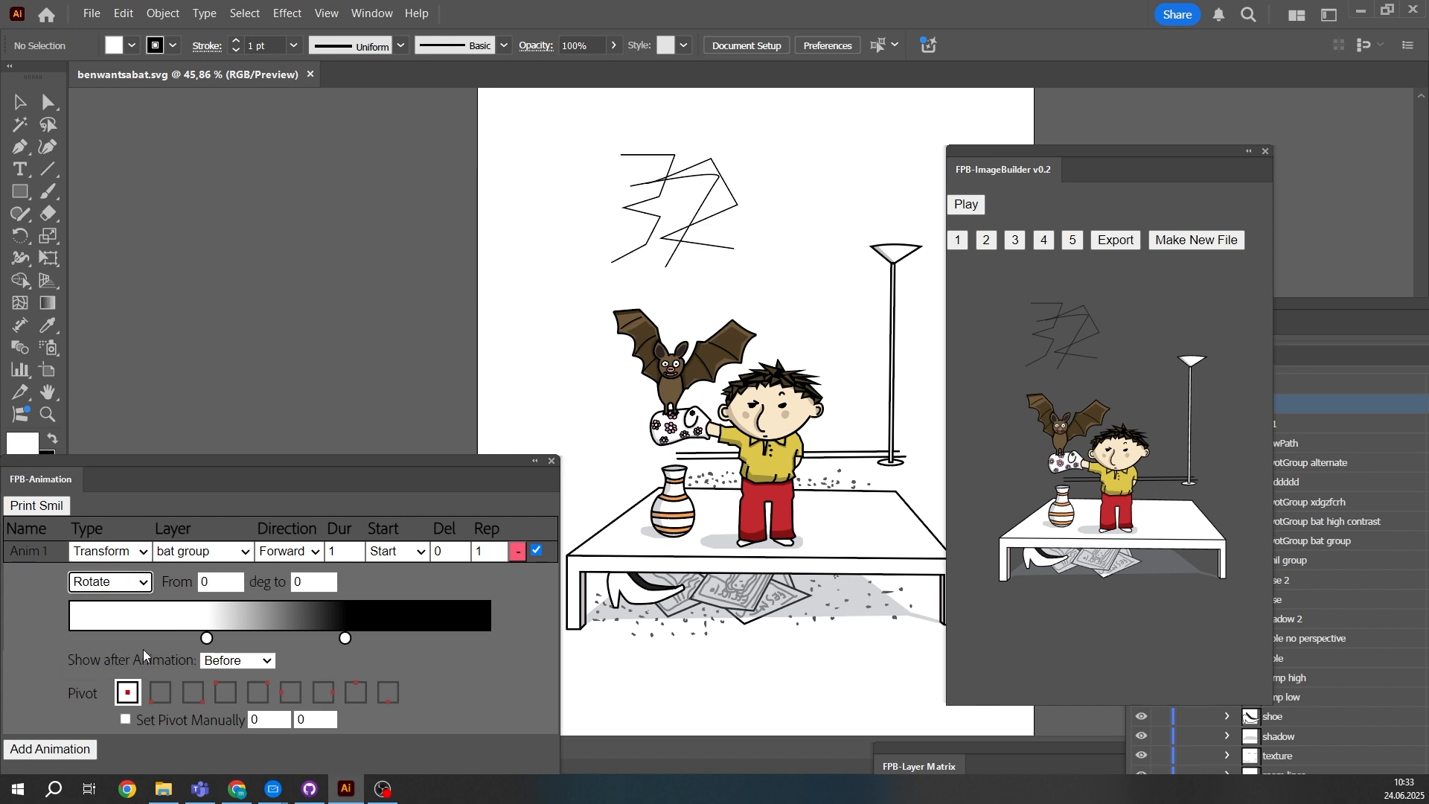
pyautogui.click(315, 580)
pyautogui.write('60')
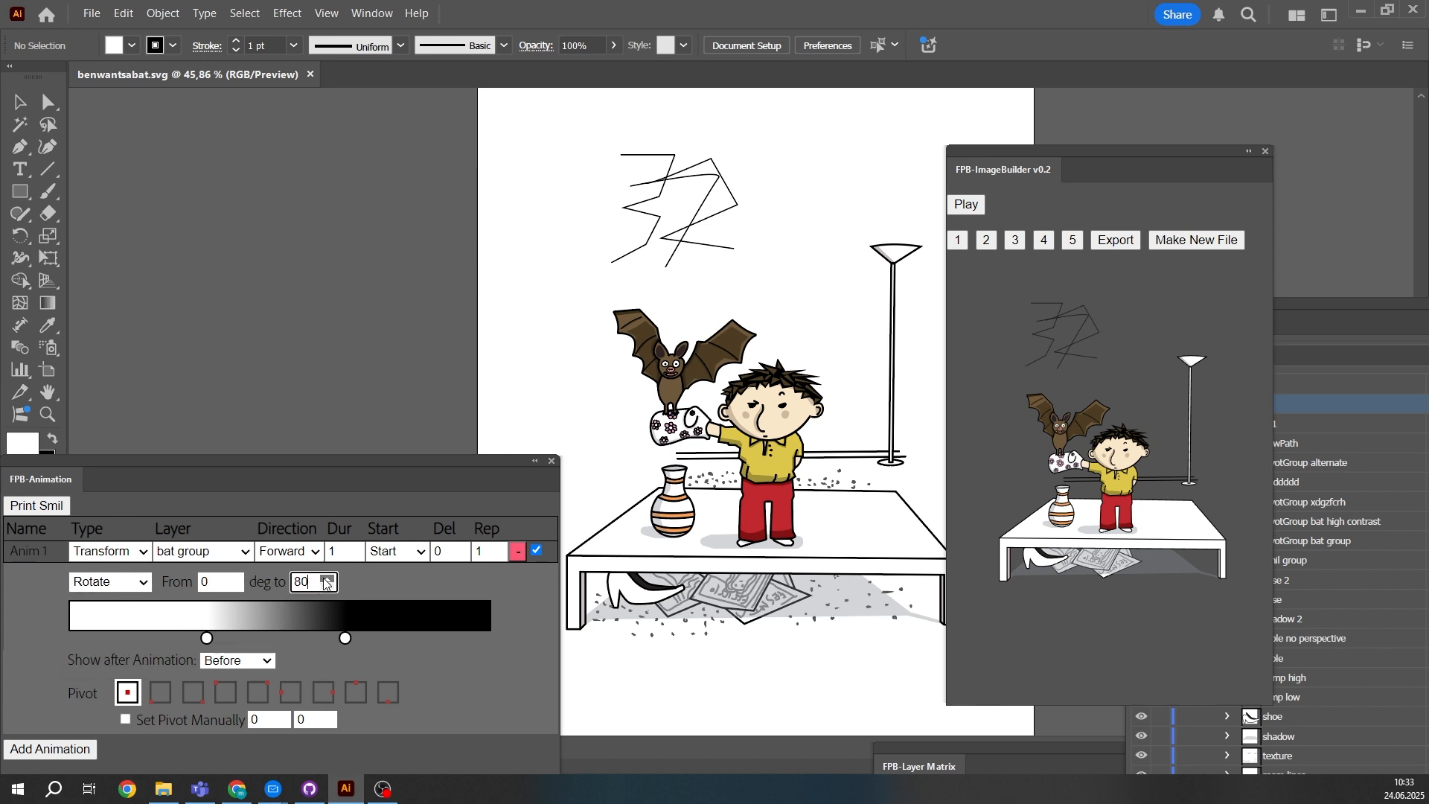
pyautogui.click(325, 580)
pyautogui.click(961, 243)
pyautogui.click(965, 205)
pyautogui.click(965, 206)
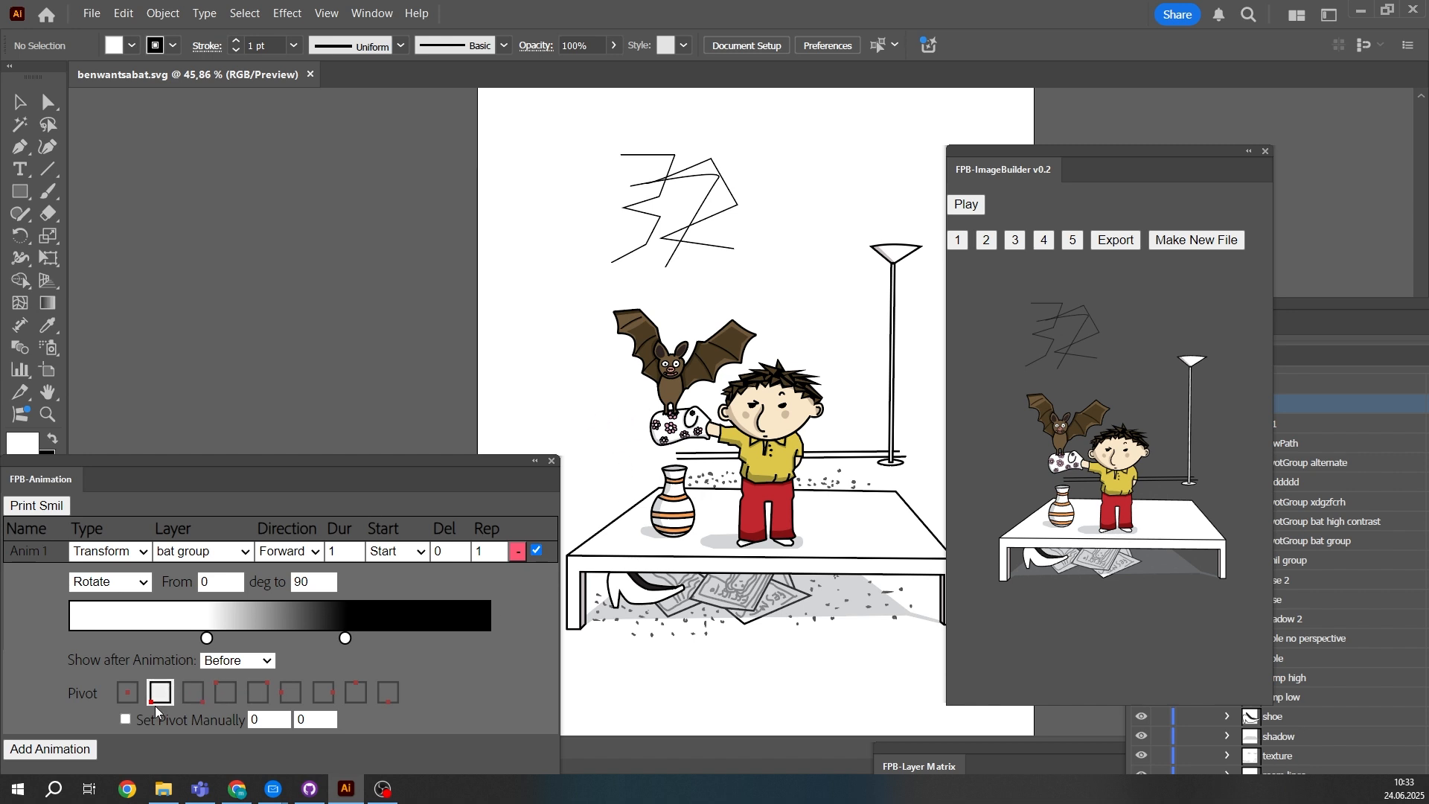
# - Try several corner and edge pivot presets for the rotation, ending on the centre pivot
pyautogui.click(195, 695)
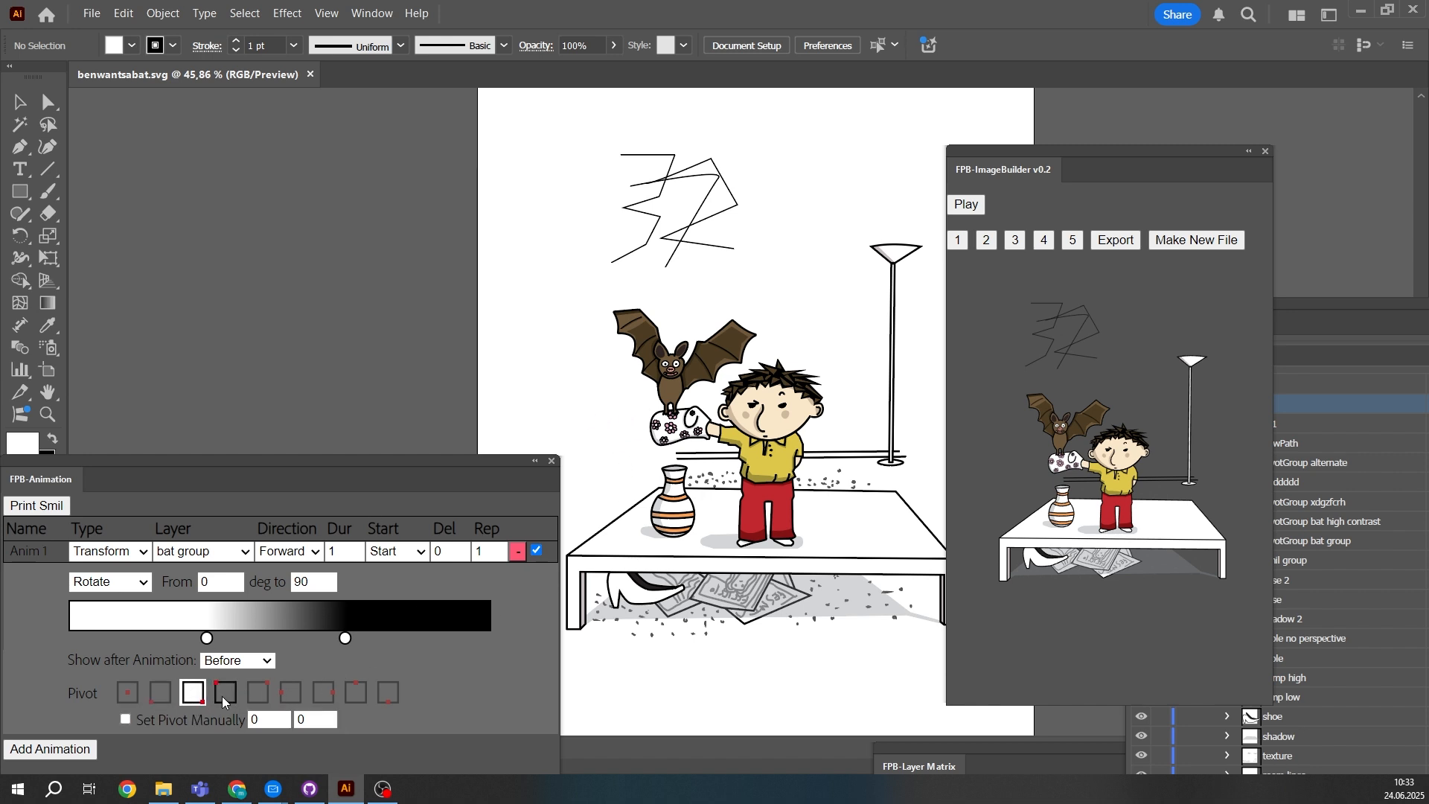
pyautogui.click(226, 695)
pyautogui.click(255, 697)
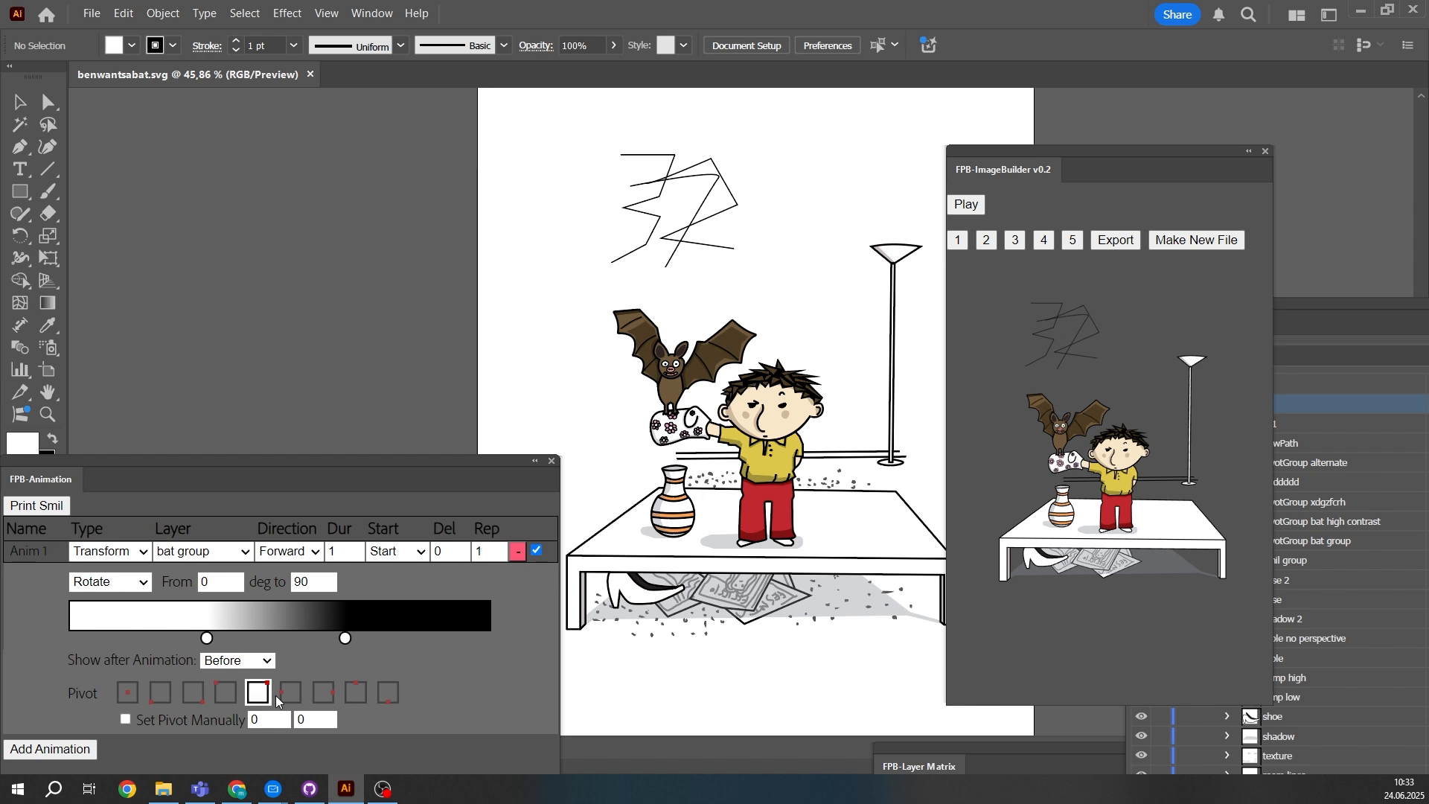
pyautogui.click(291, 694)
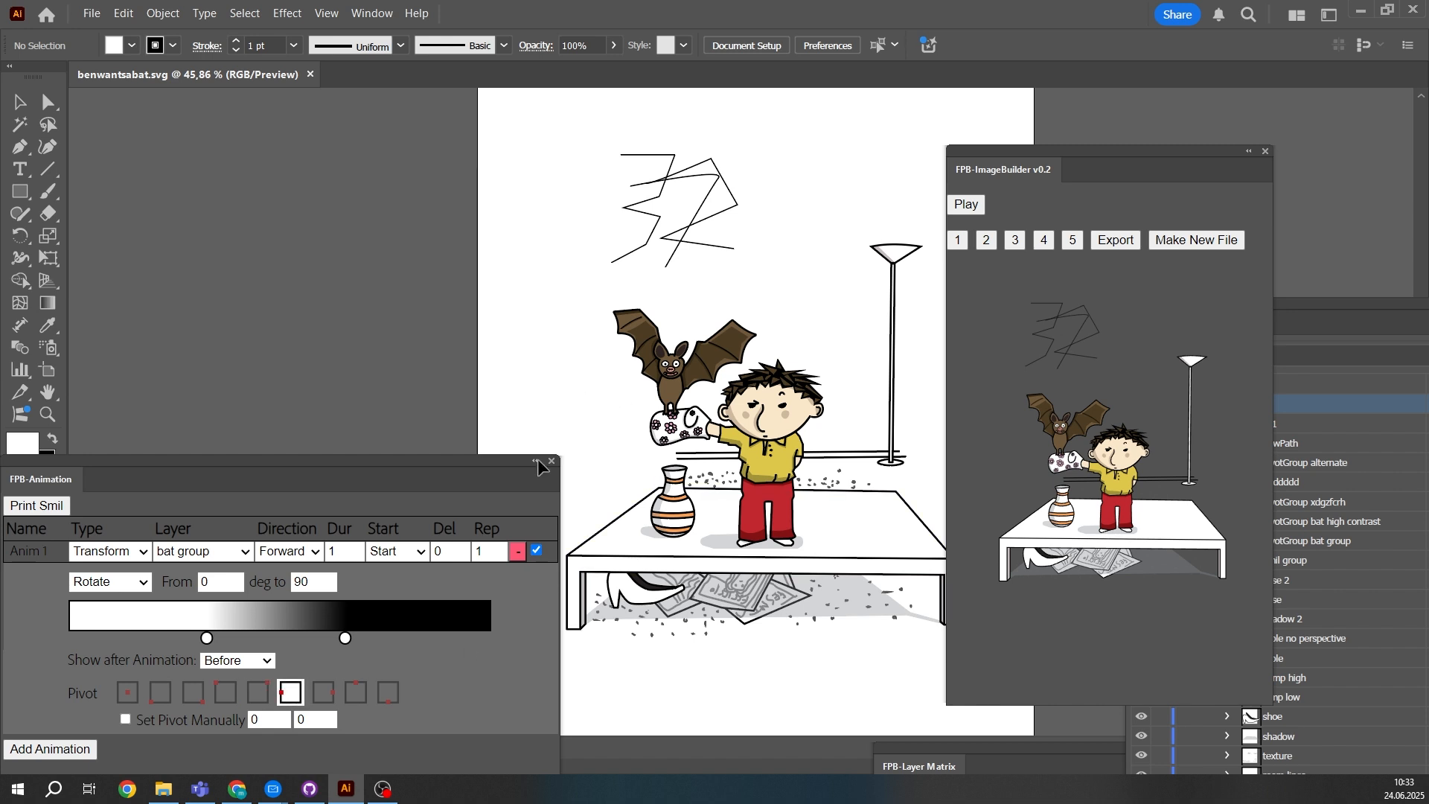
pyautogui.click(183, 697)
pyautogui.click(128, 695)
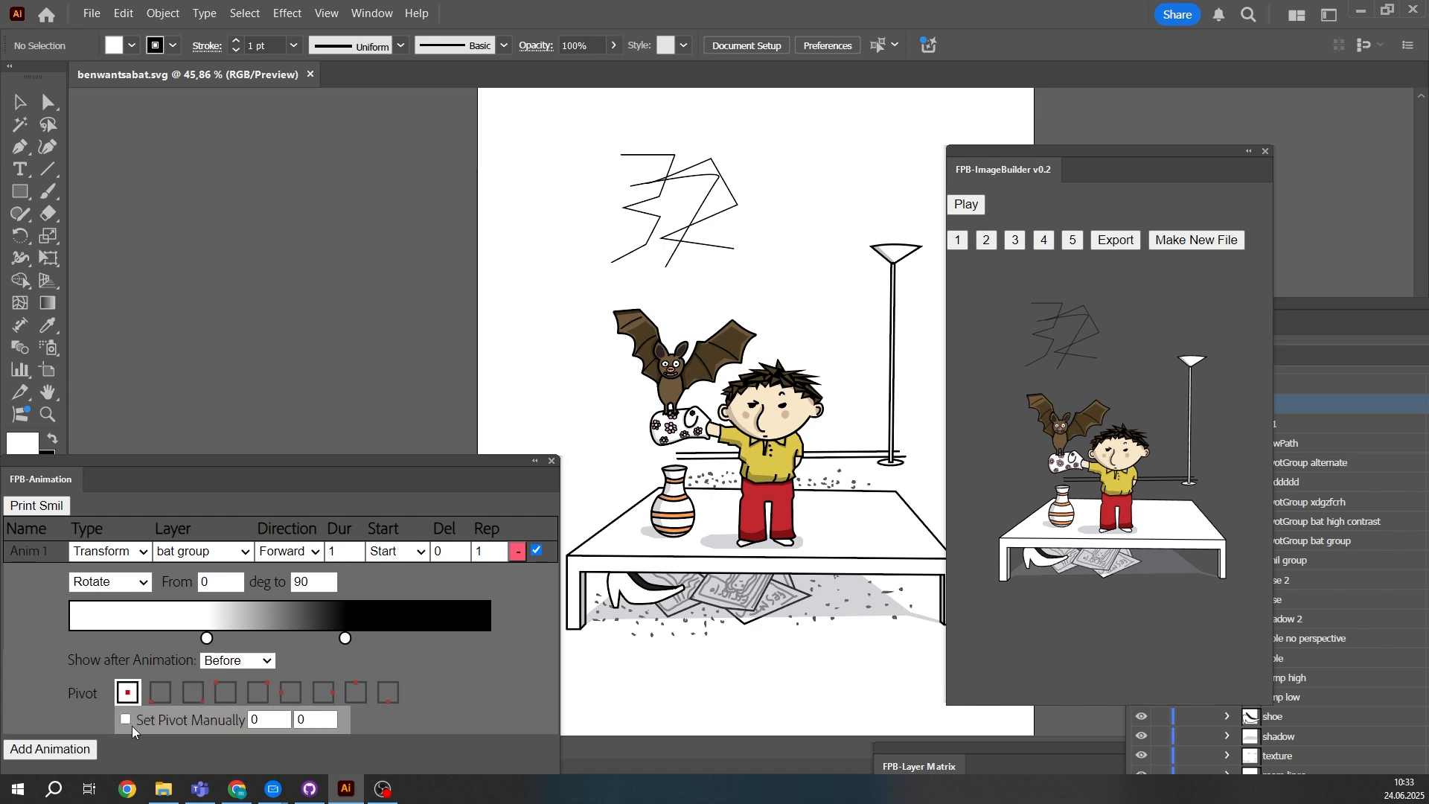
# - Enable the manual pivot at 0, 0 and preview the rotation
pyautogui.click(125, 718)
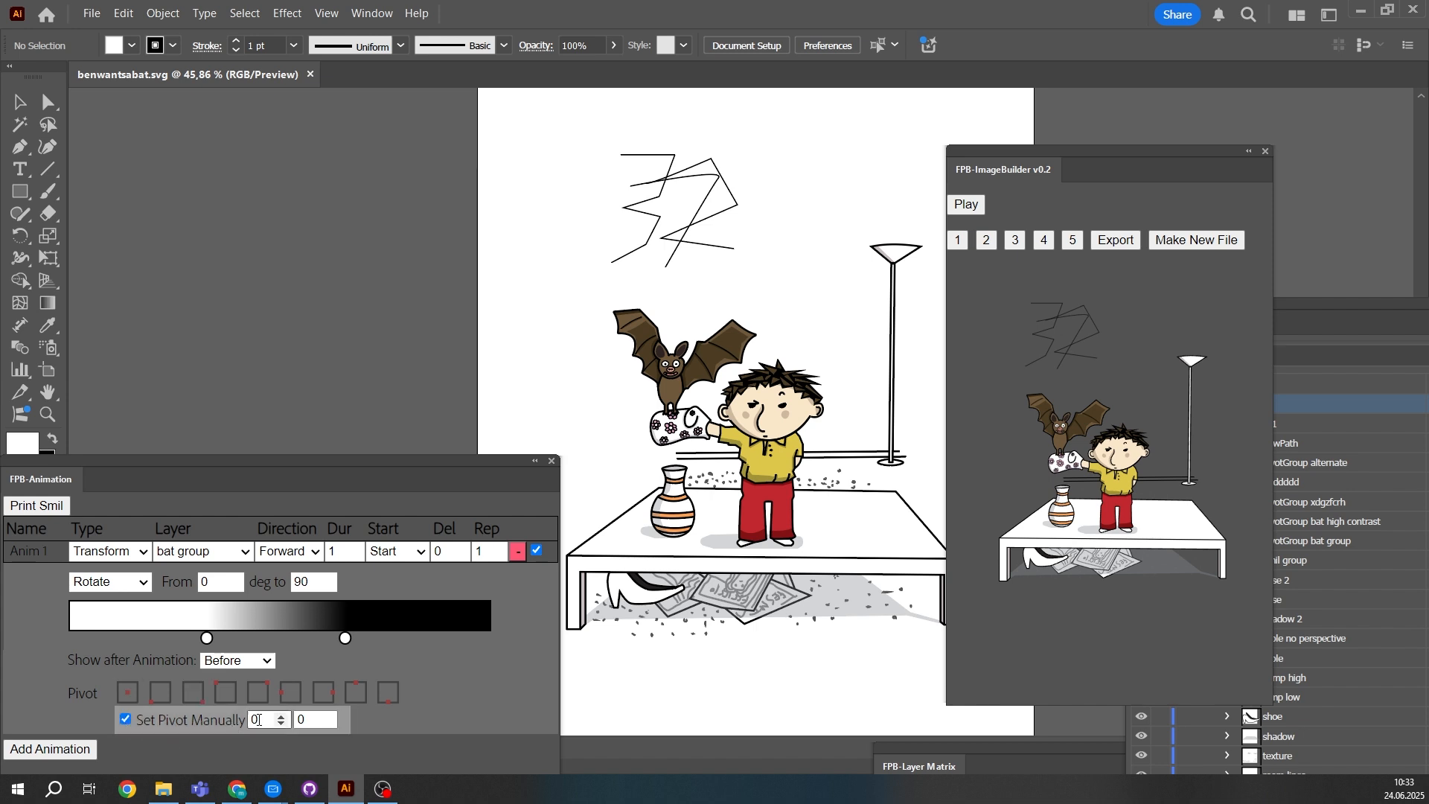
pyautogui.click(128, 693)
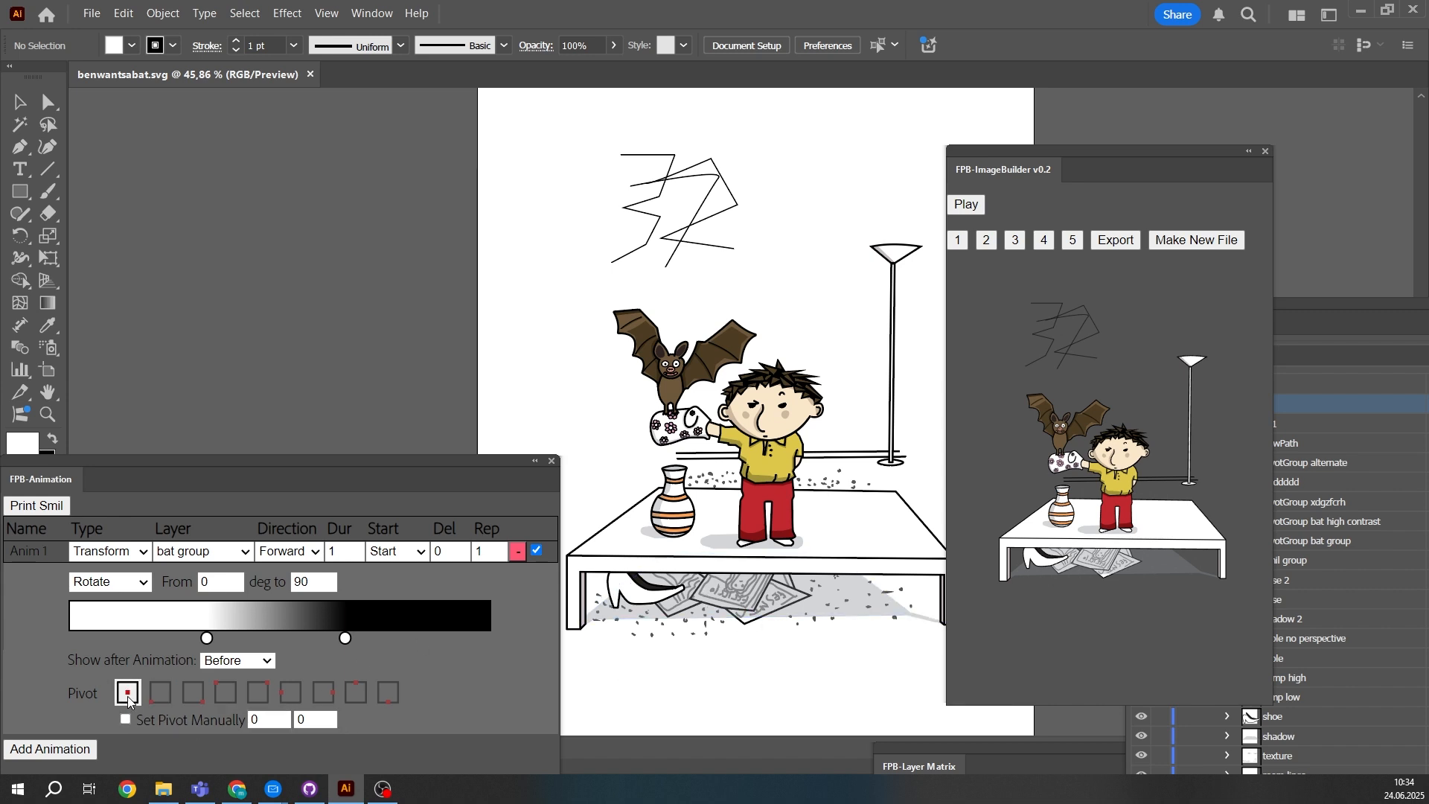
pyautogui.click(126, 718)
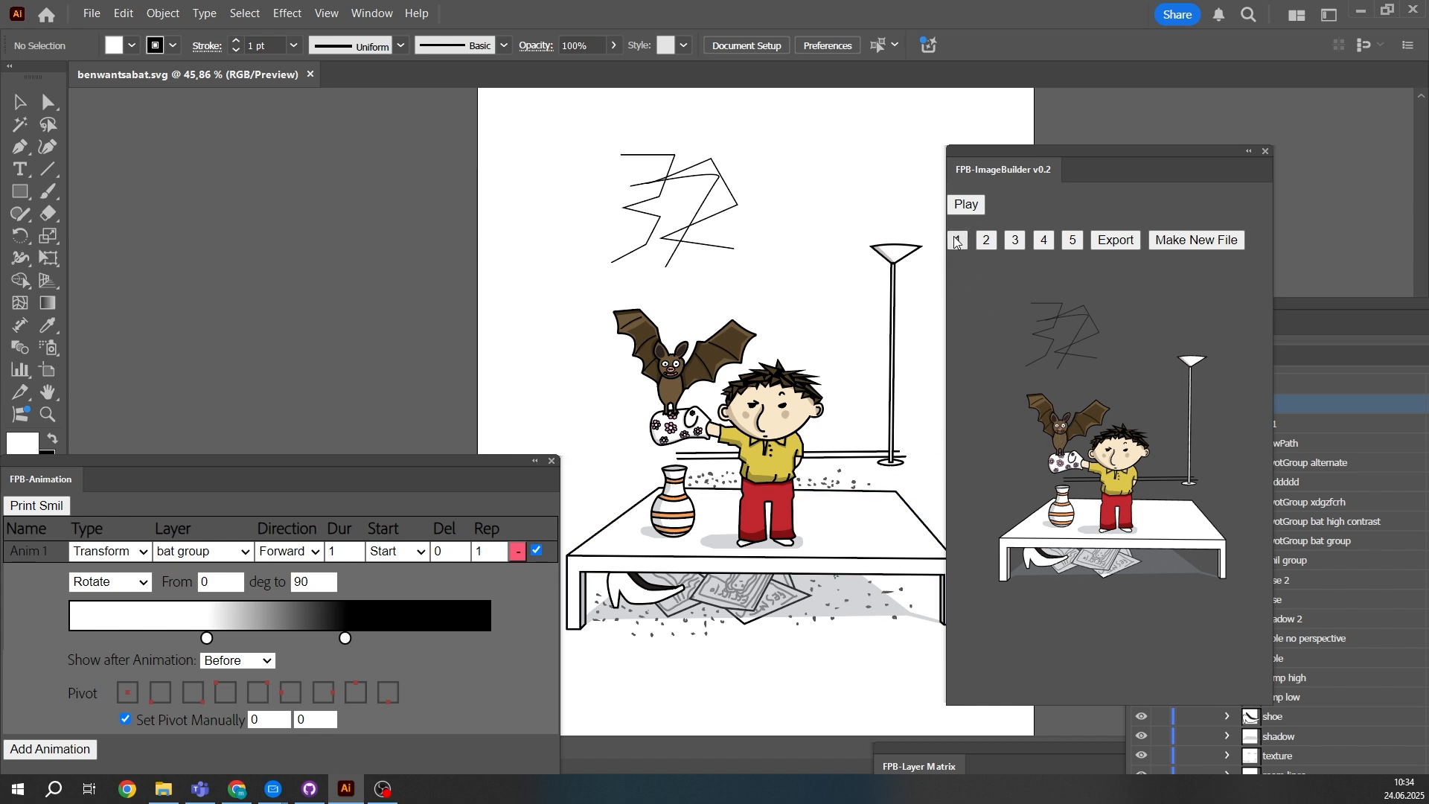
pyautogui.click(965, 205)
# - Change the bat group's transformation to Opacity and move the animation panel clear of the screen edge
pyautogui.click(115, 588)
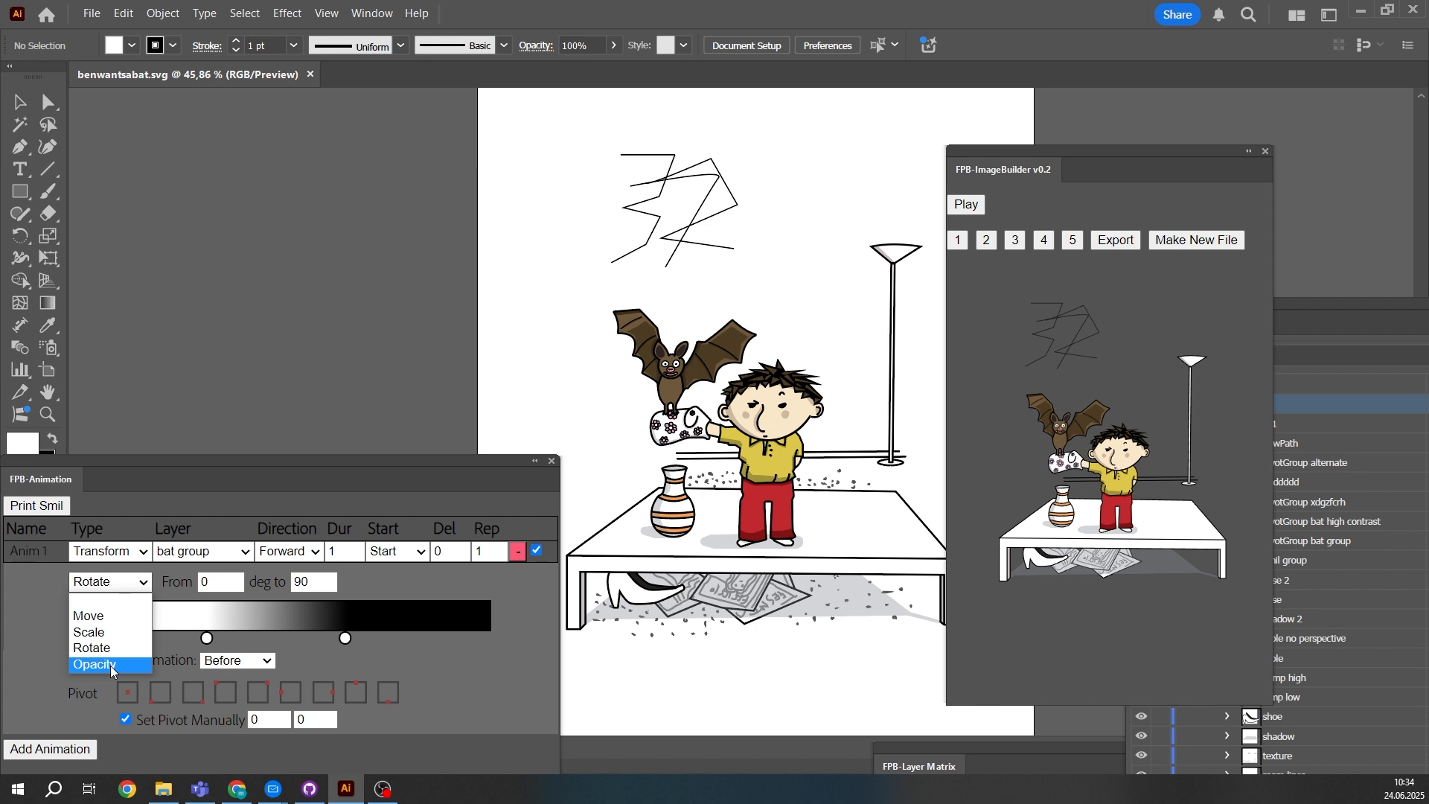
pyautogui.click(111, 665)
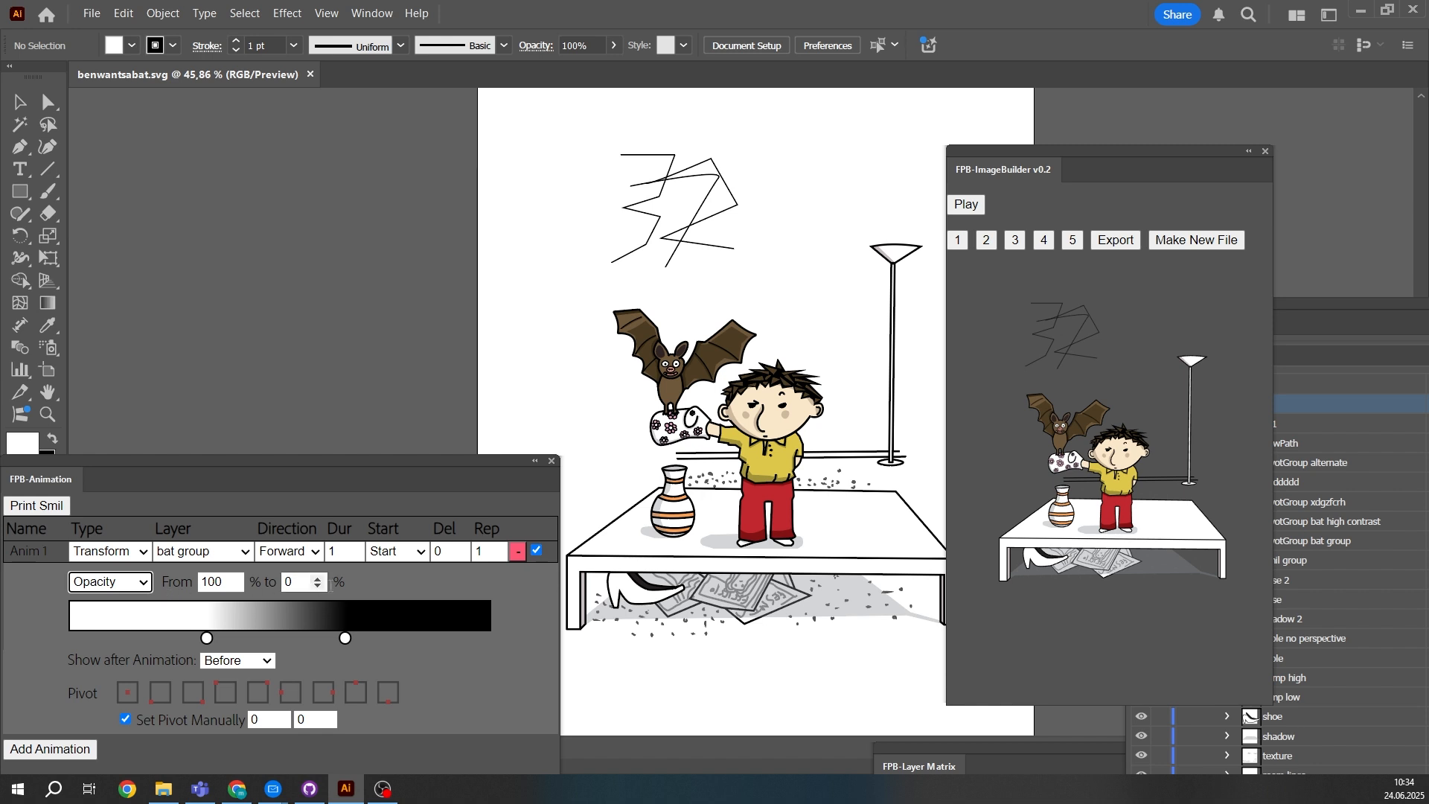
pyautogui.moveTo(262, 466); pyautogui.dragTo(300, 419)
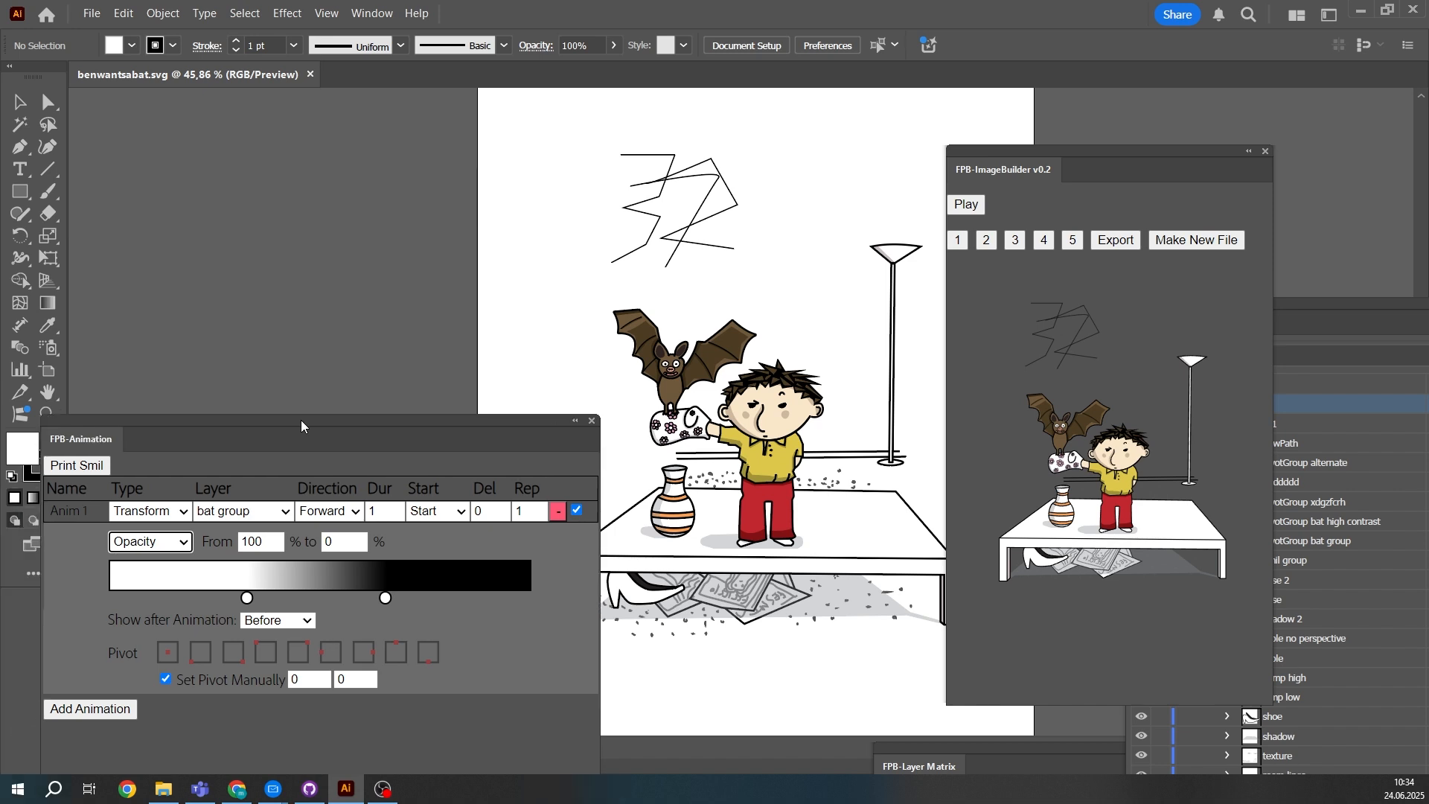
# - Preview the opacity animation from 100 to 0 % with the after-animation state kept at Before
pyautogui.click(955, 241)
pyautogui.moveTo(442, 447); pyautogui.dragTo(402, 468)
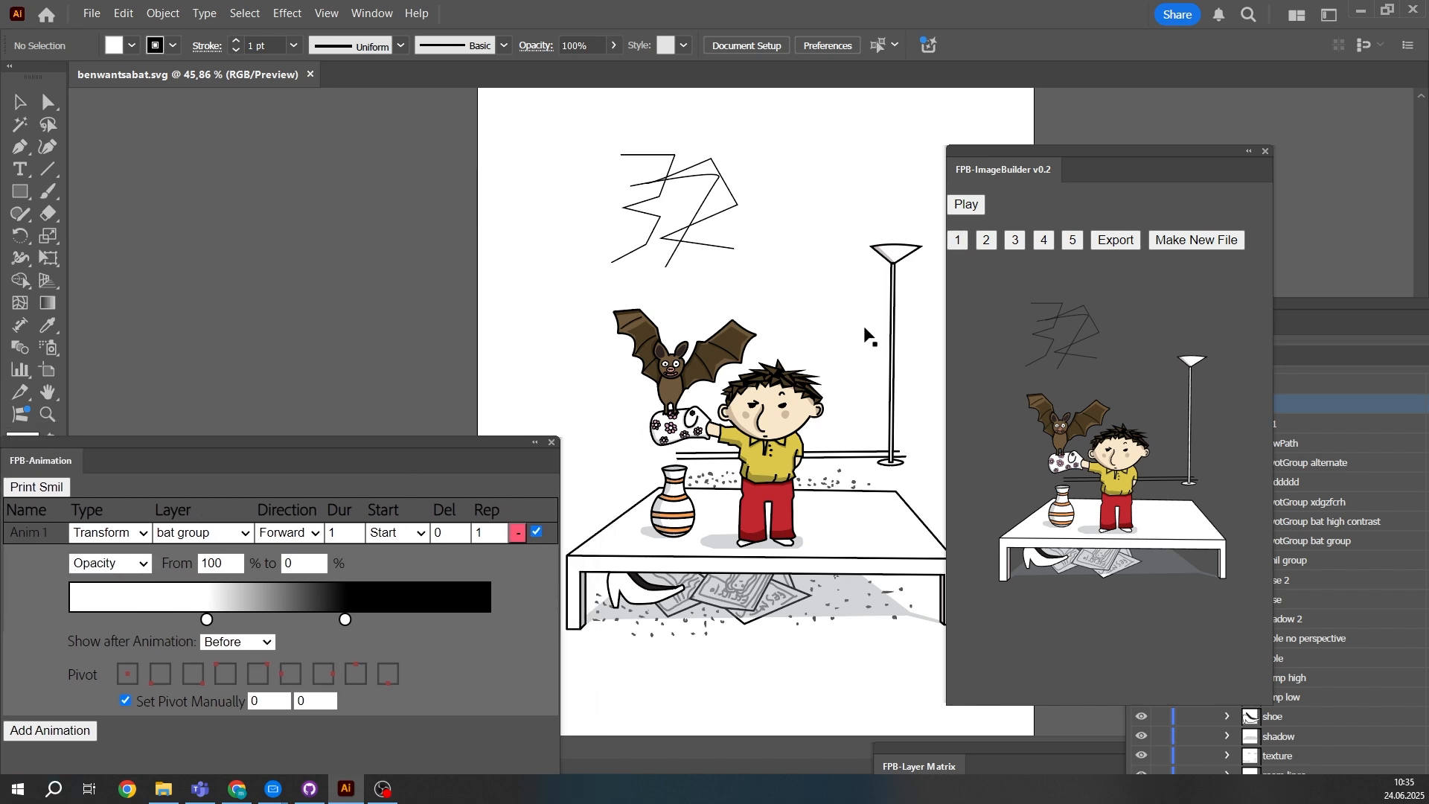
pyautogui.click(983, 214)
pyautogui.click(225, 644)
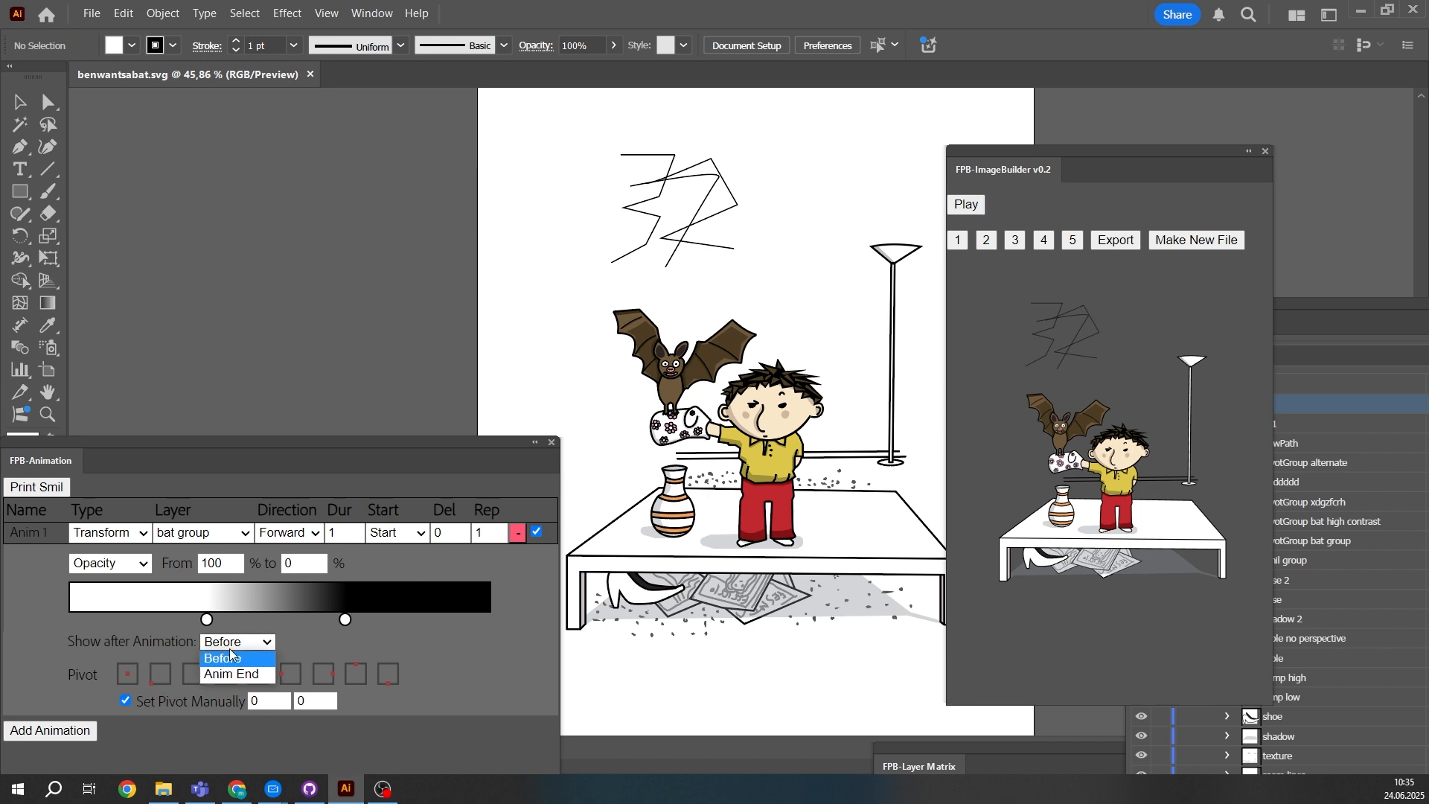
pyautogui.click(244, 643)
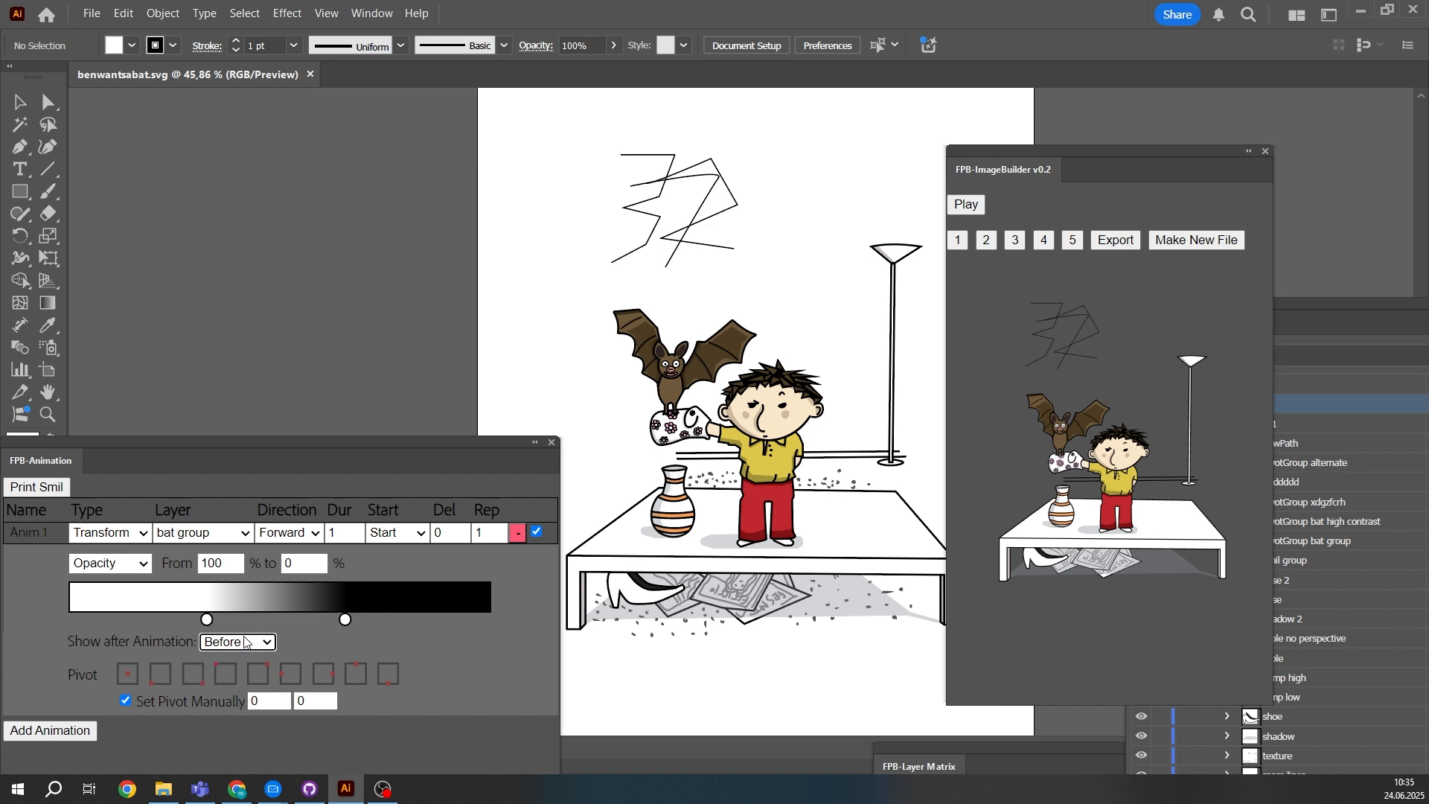
pyautogui.click(241, 642)
pyautogui.click(238, 664)
pyautogui.click(966, 204)
# - Set the opacity animation's after-animation state to Anim End, preview the fade and reset the preview image
pyautogui.click(237, 641)
pyautogui.click(230, 673)
pyautogui.click(961, 238)
pyautogui.click(964, 216)
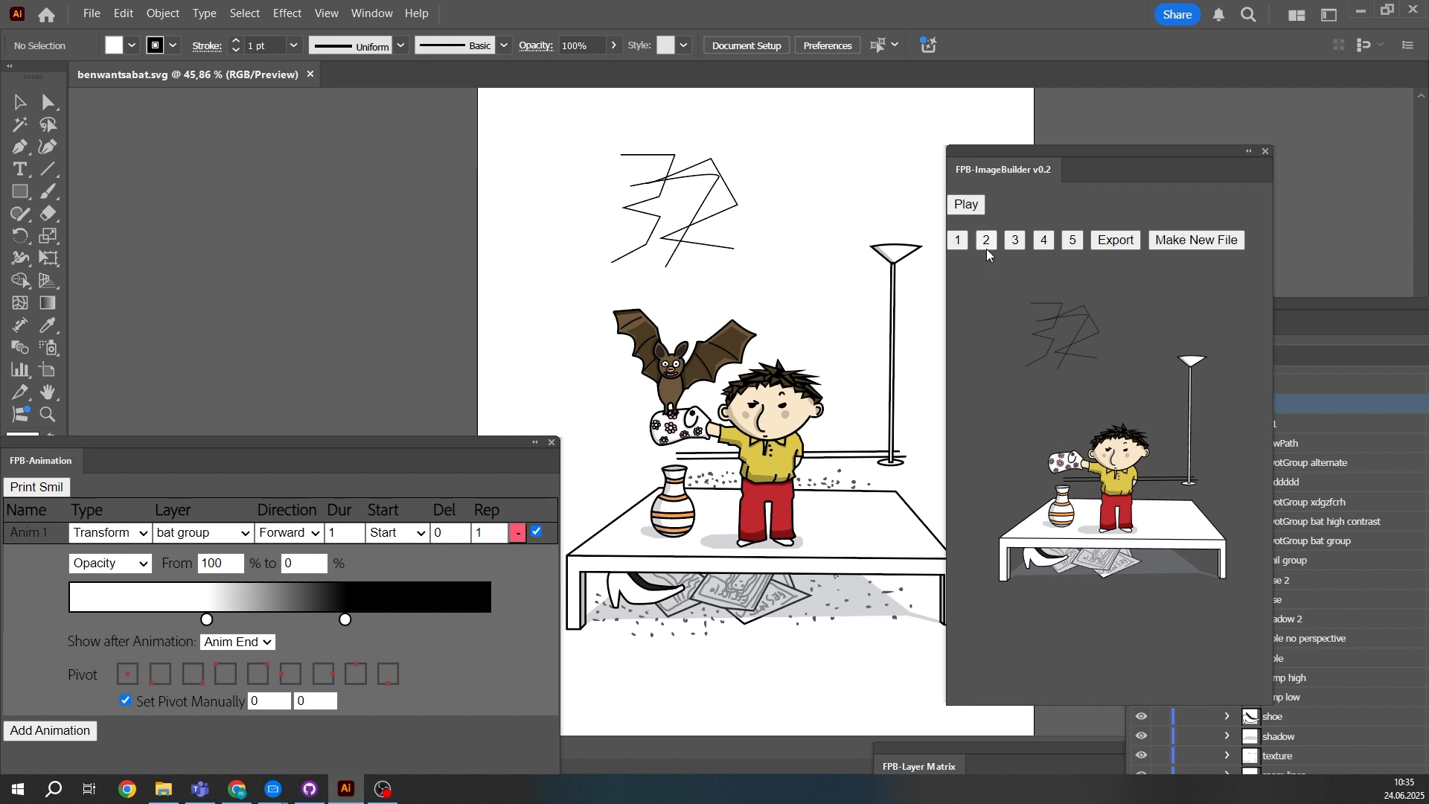
pyautogui.click(960, 240)
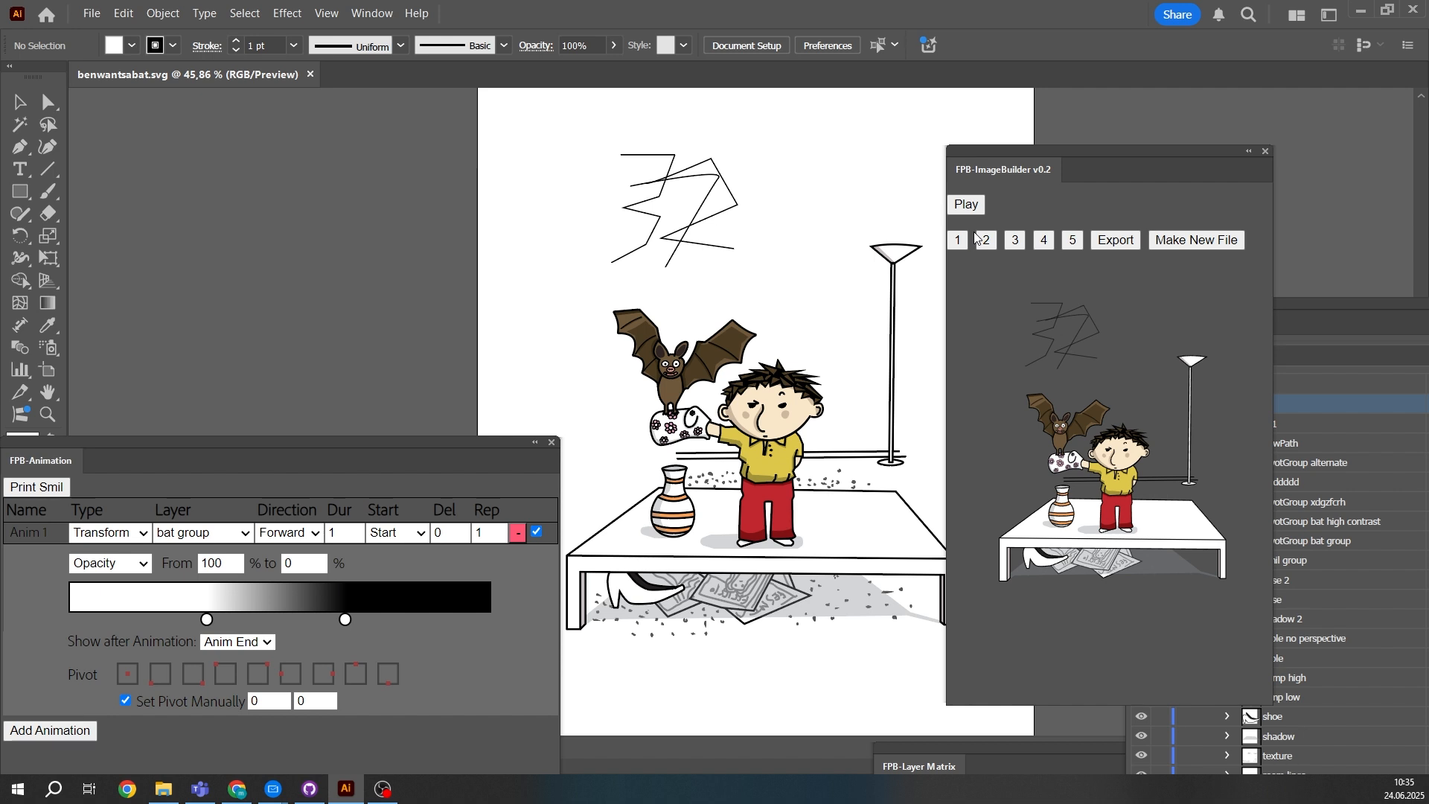
# - Change the animation type to Path, keeping bat group as the animated layer
pyautogui.click(110, 533)
pyautogui.click(90, 570)
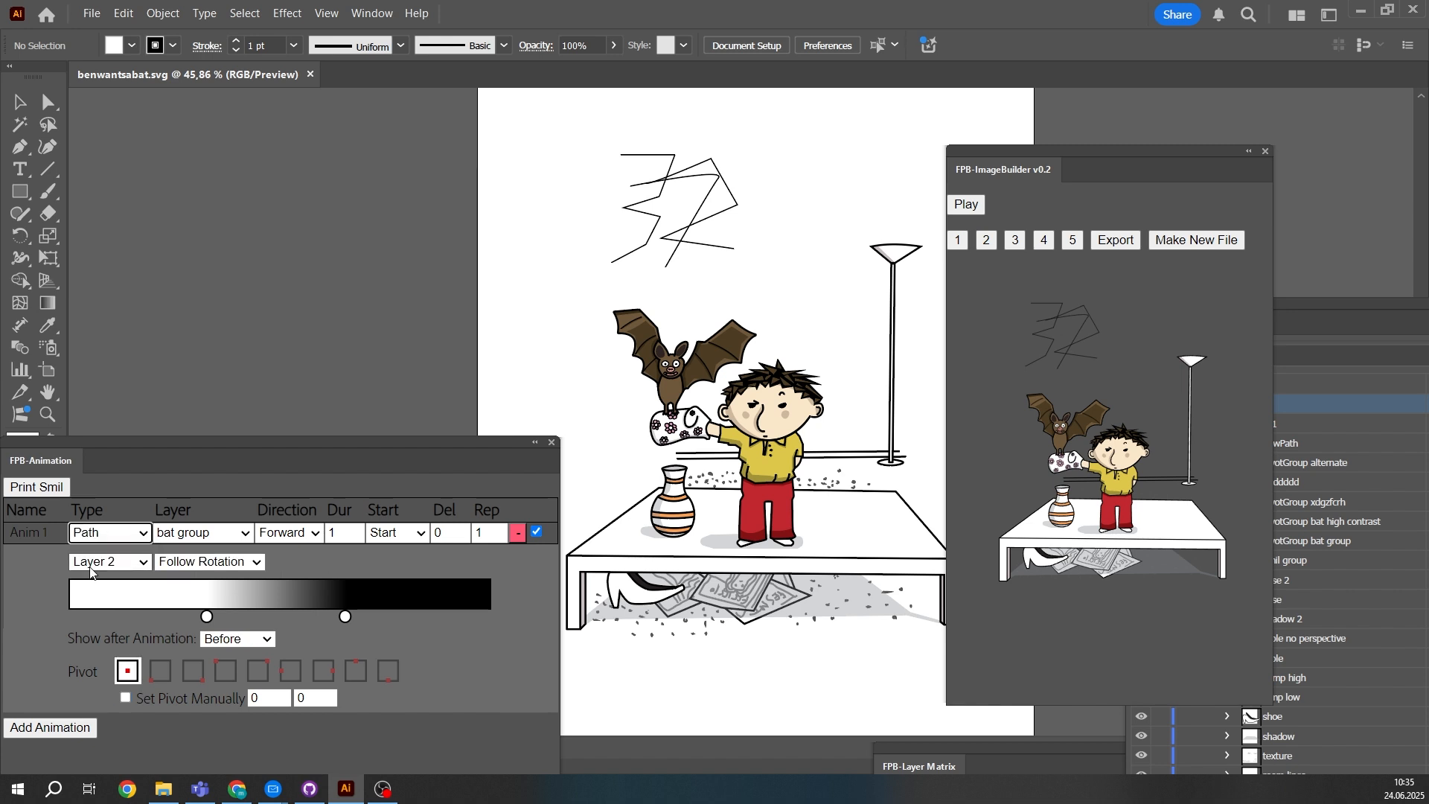
pyautogui.click(179, 541)
pyautogui.click(179, 542)
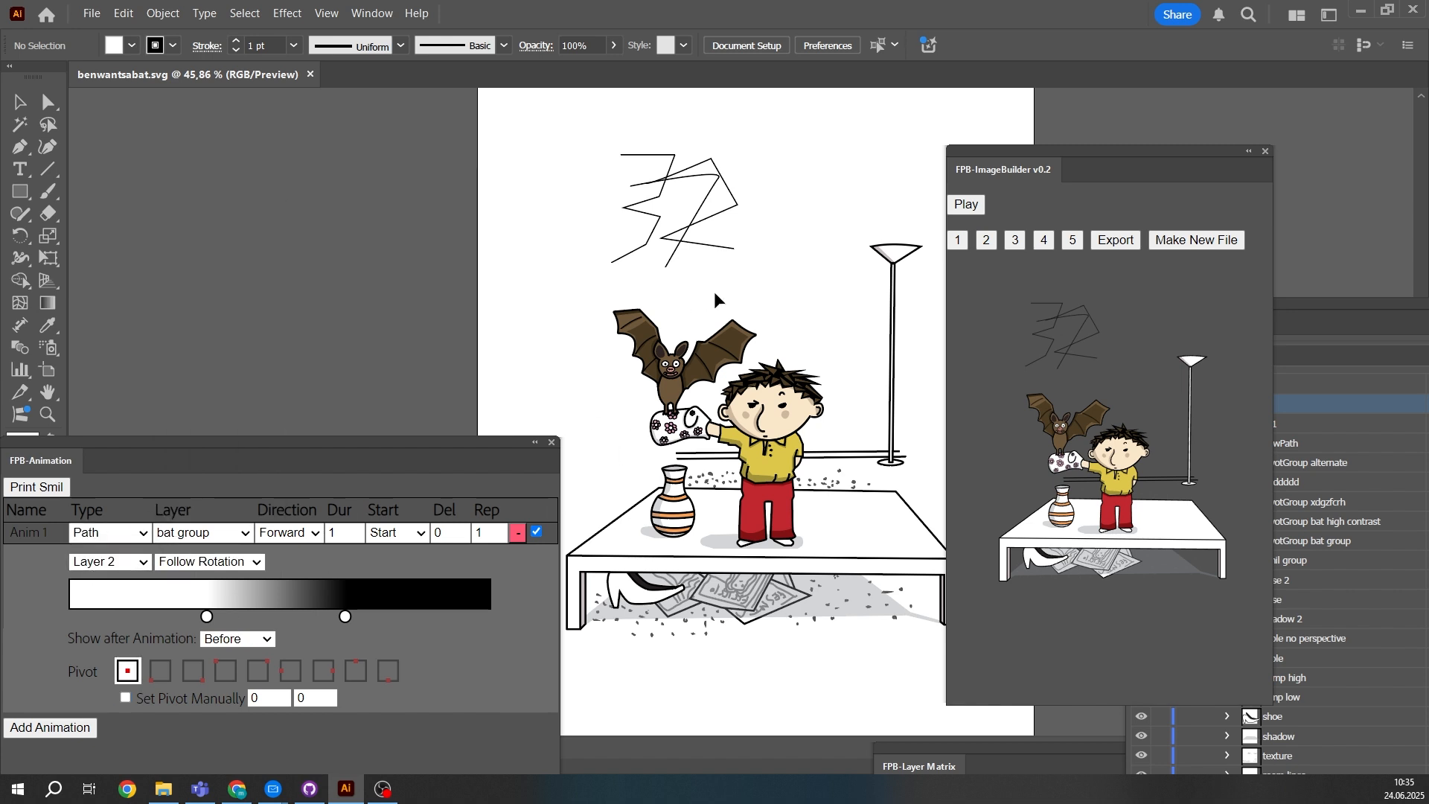
# - Draw an open four-point path with the Pen tool from the bat, above the boy, past the lamp pole and down below the table
pyautogui.click(778, 335)
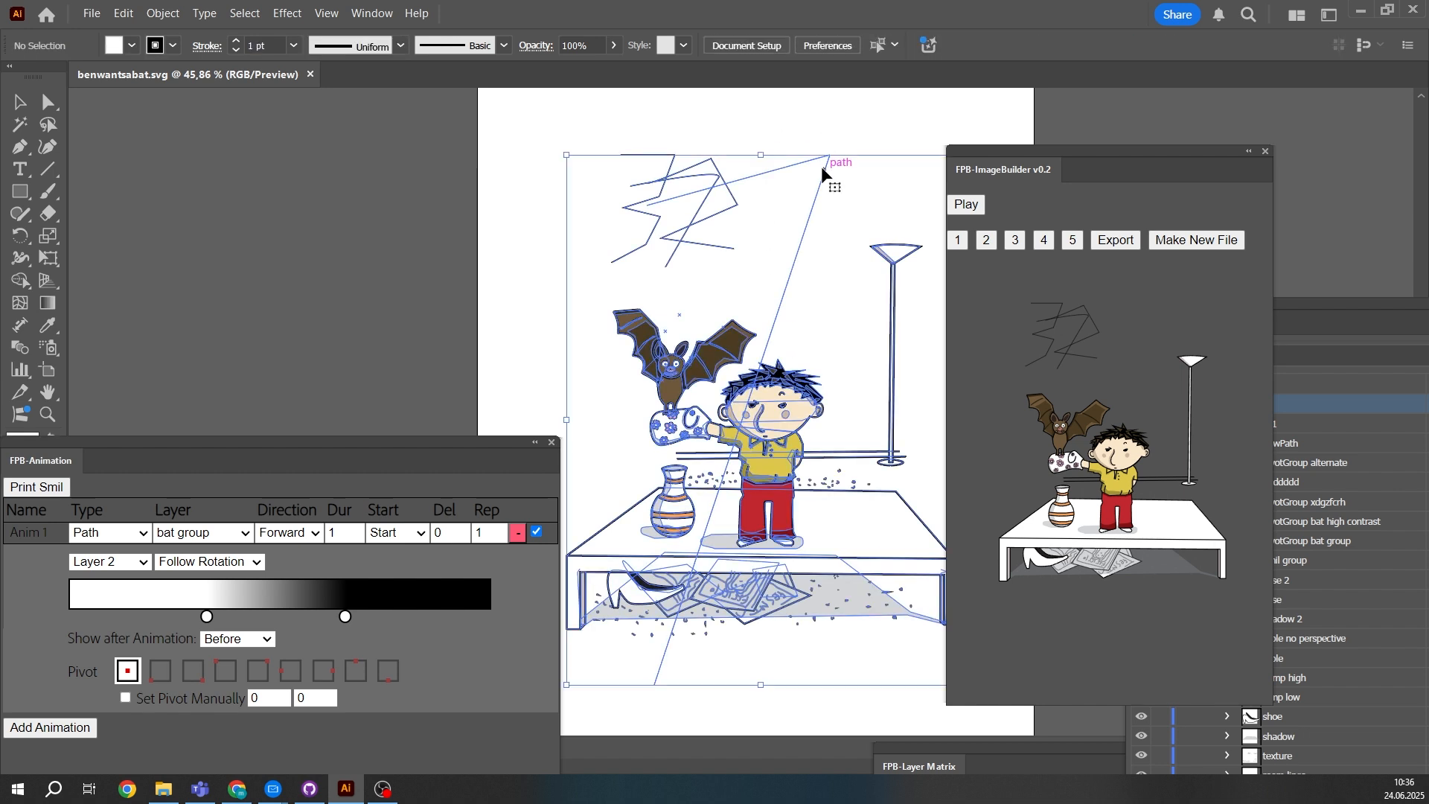
pyautogui.click(826, 122)
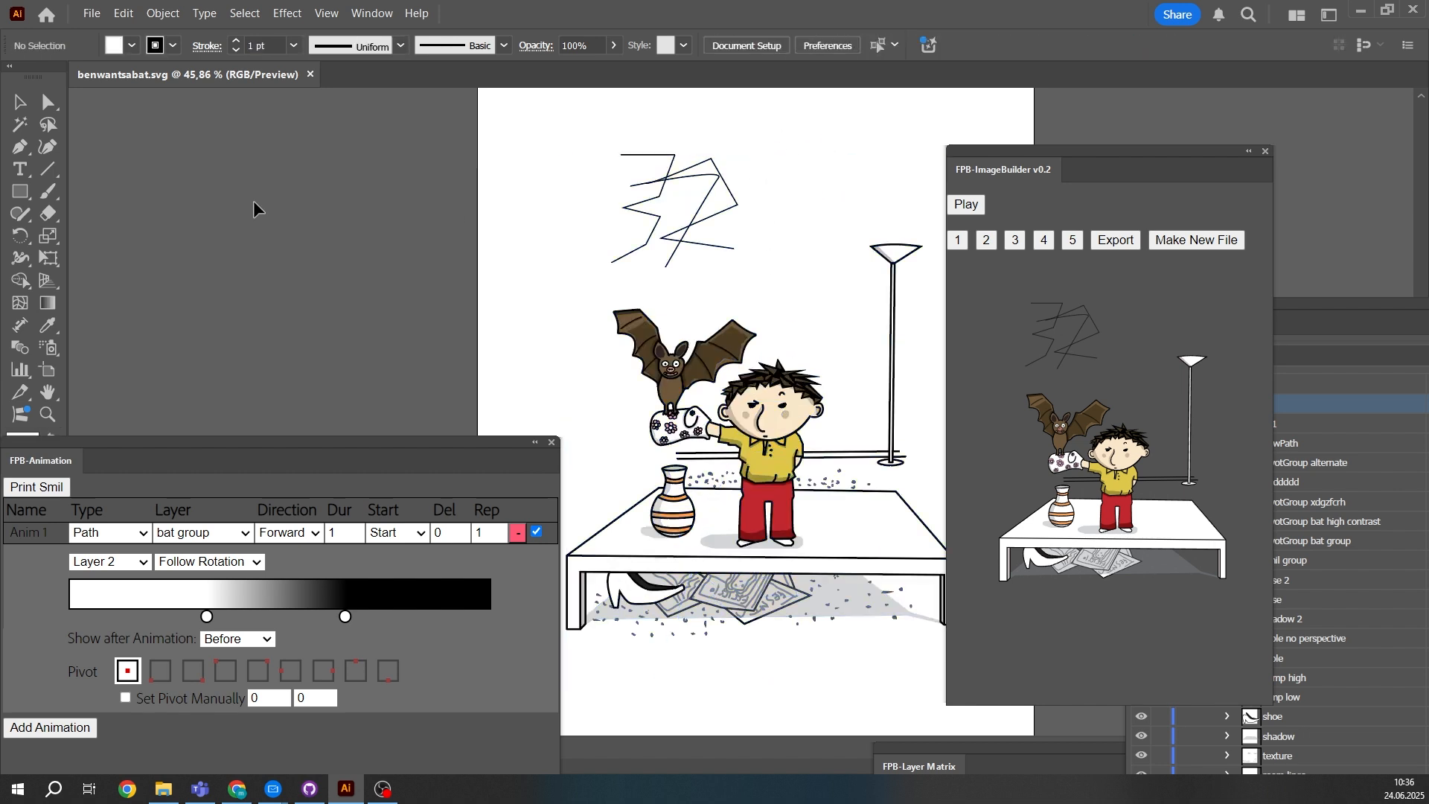
pyautogui.click(19, 147)
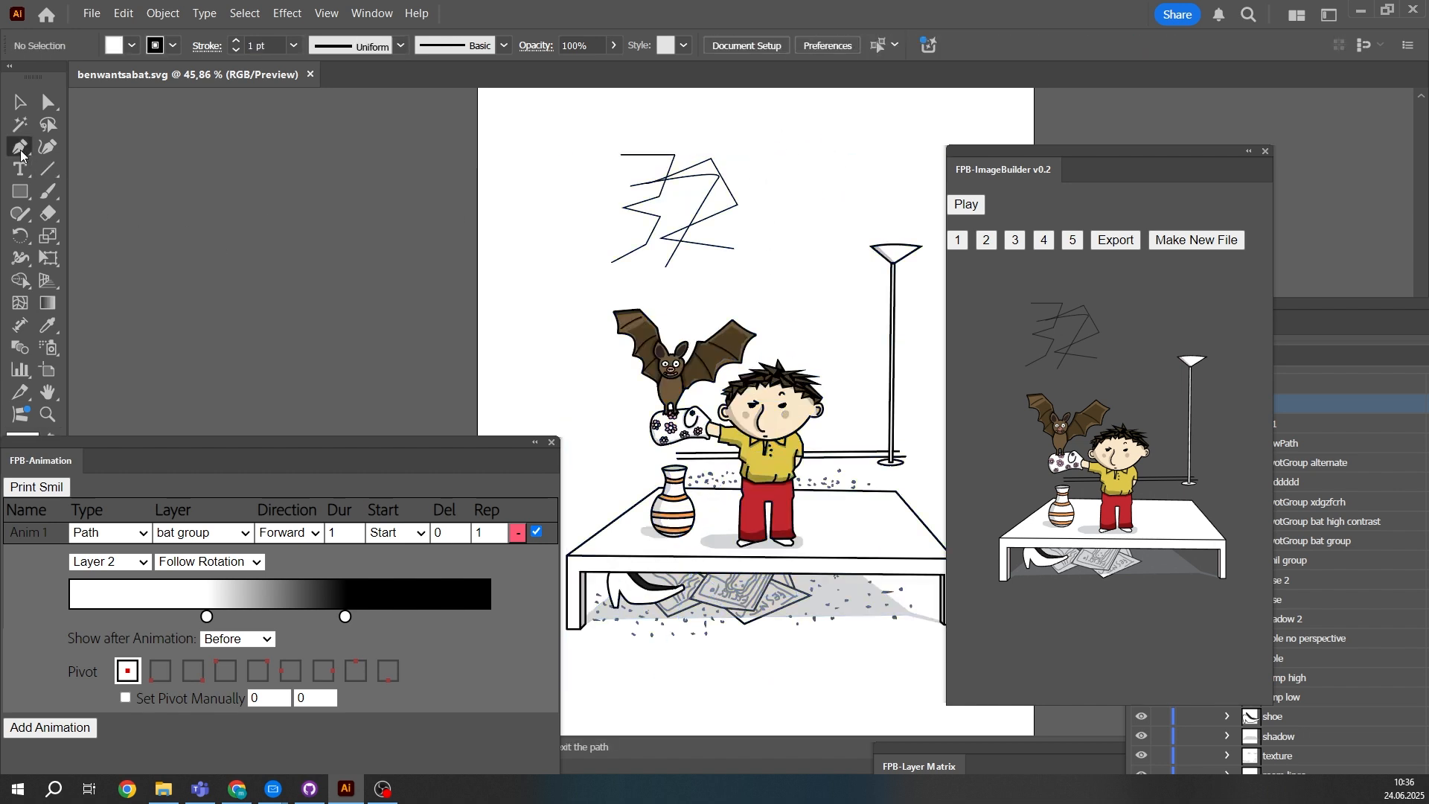
pyautogui.click(670, 389)
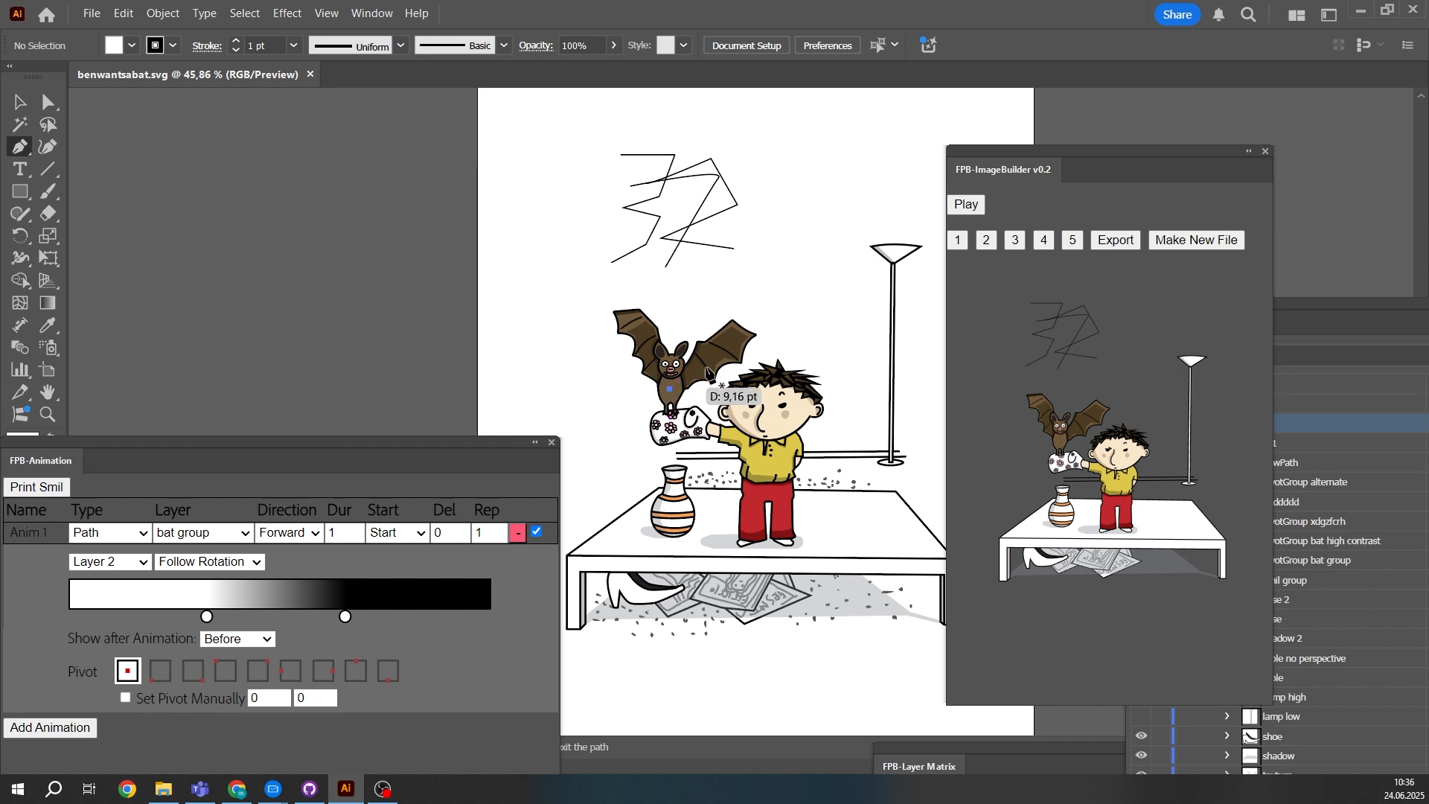
pyautogui.click(775, 254)
pyautogui.click(920, 354)
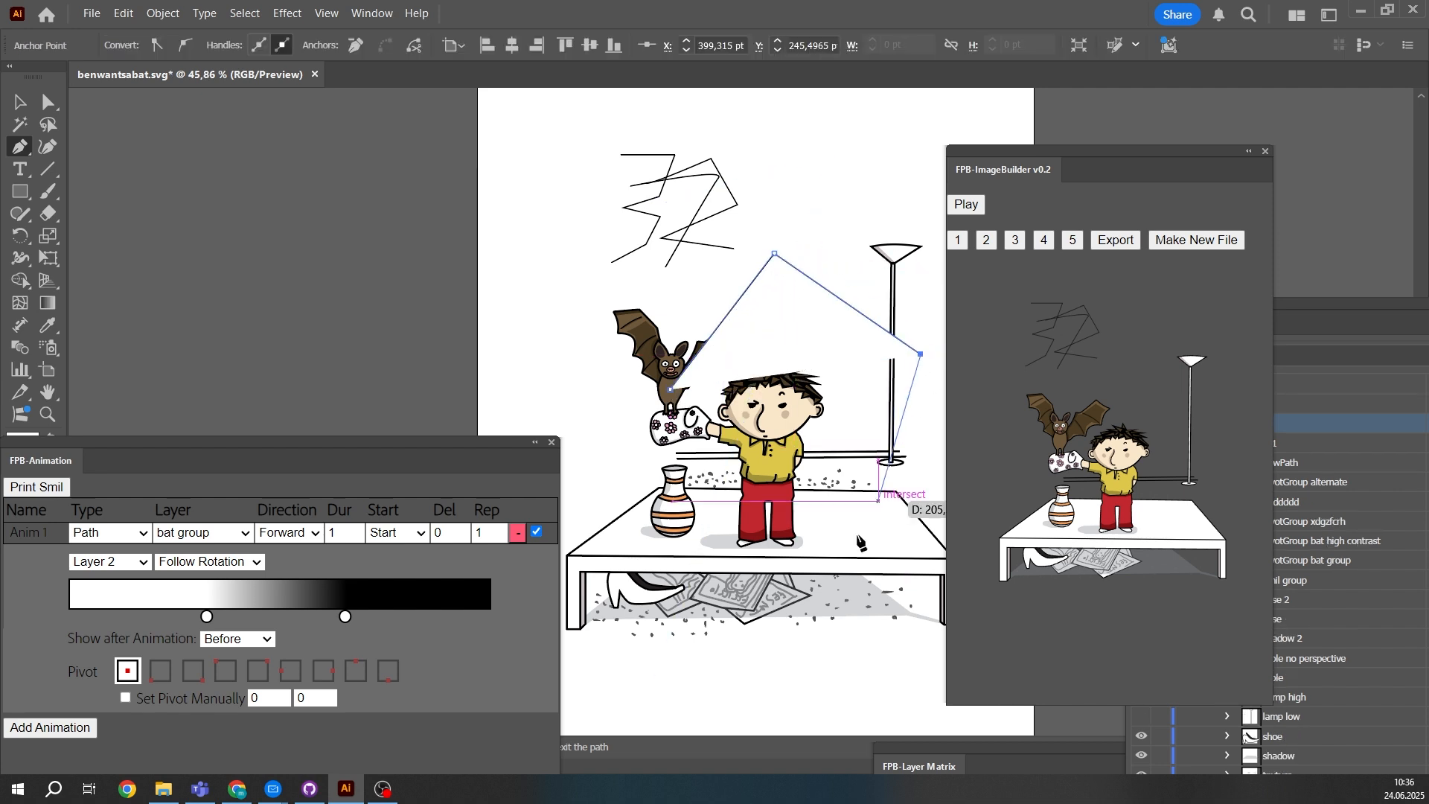
pyautogui.click(698, 679)
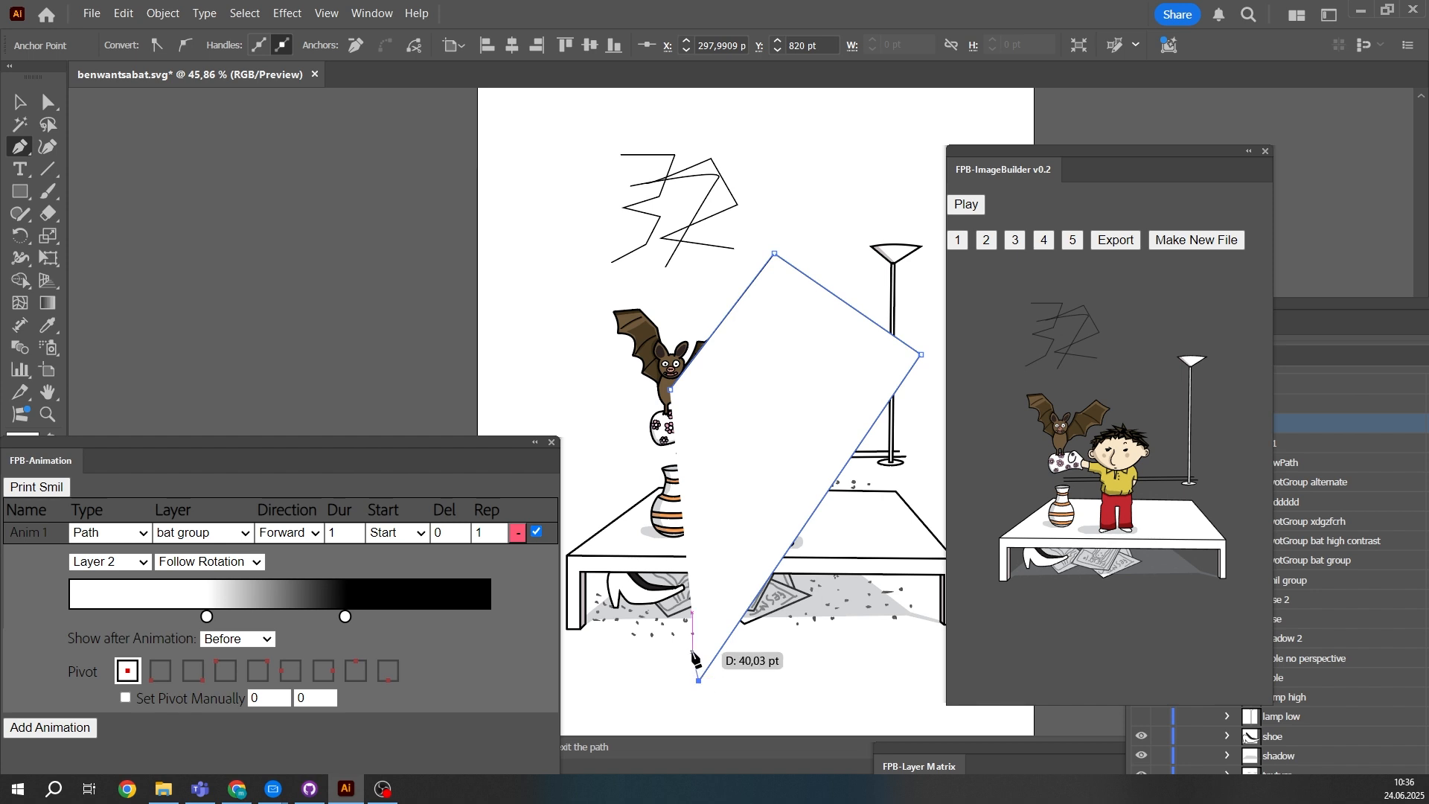
pyautogui.keyDown('ctrl'); pyautogui.click(658, 676); pyautogui.keyUp('ctrl')
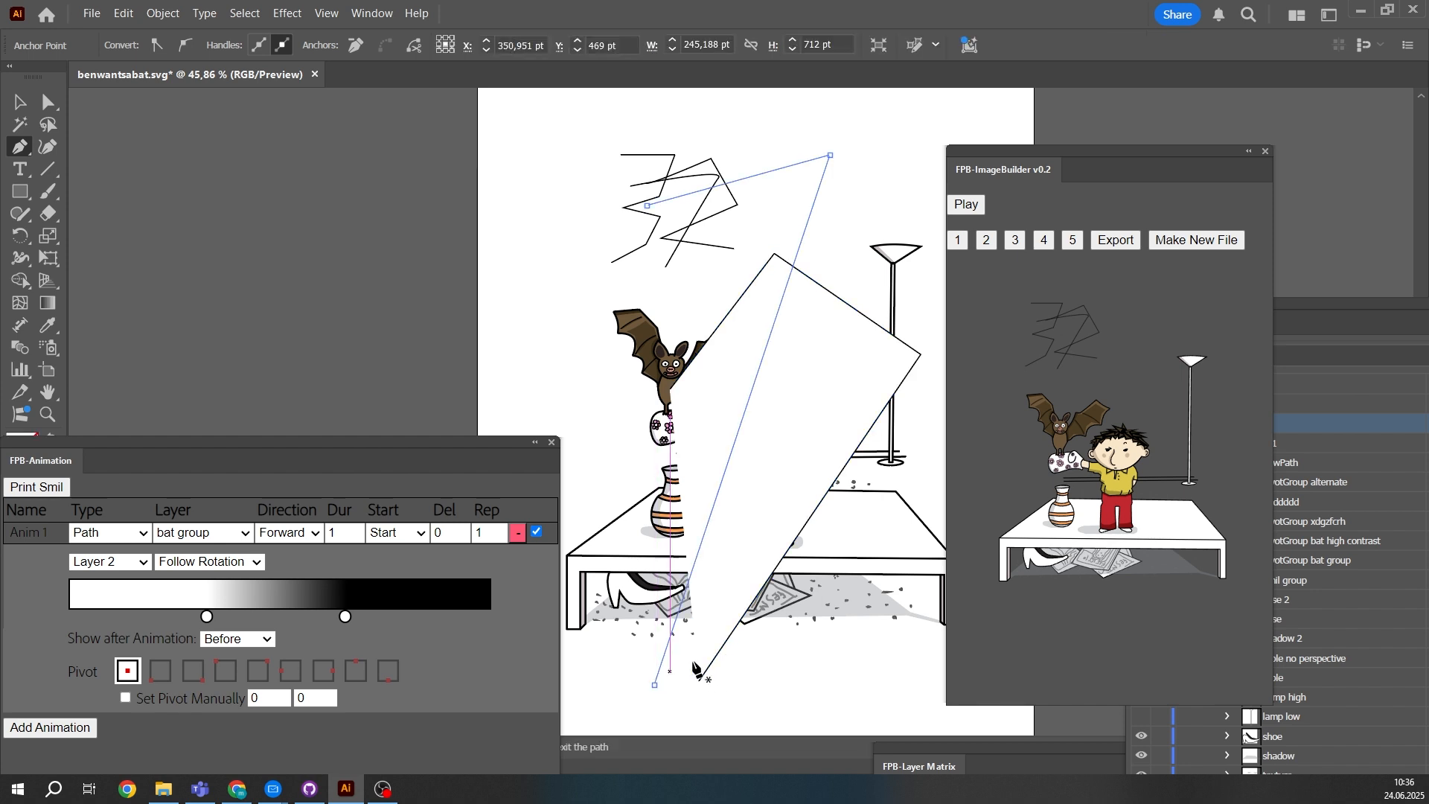
# - Select the newly drawn path and remove its fill
pyautogui.click(19, 102)
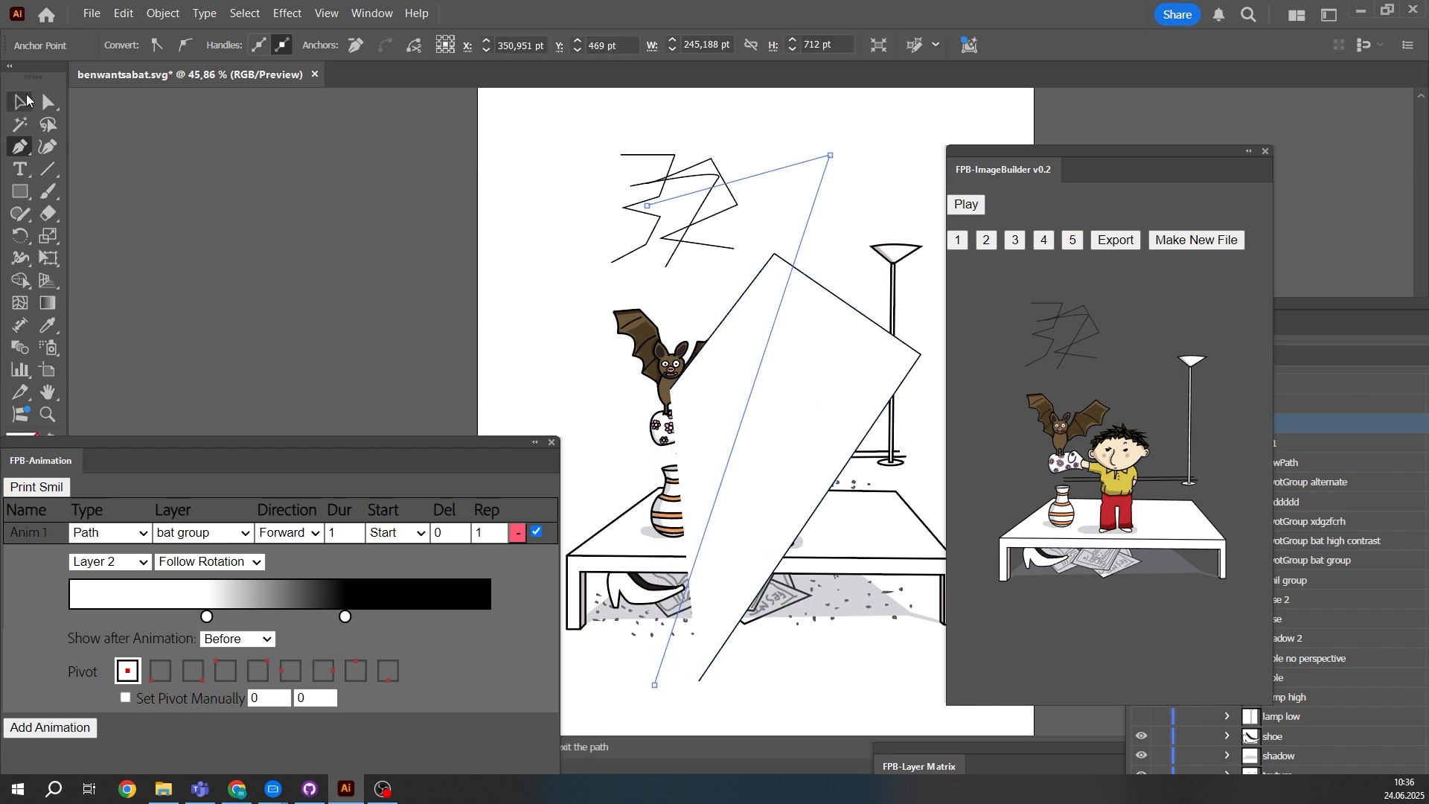
pyautogui.click(902, 375)
pyautogui.click(134, 48)
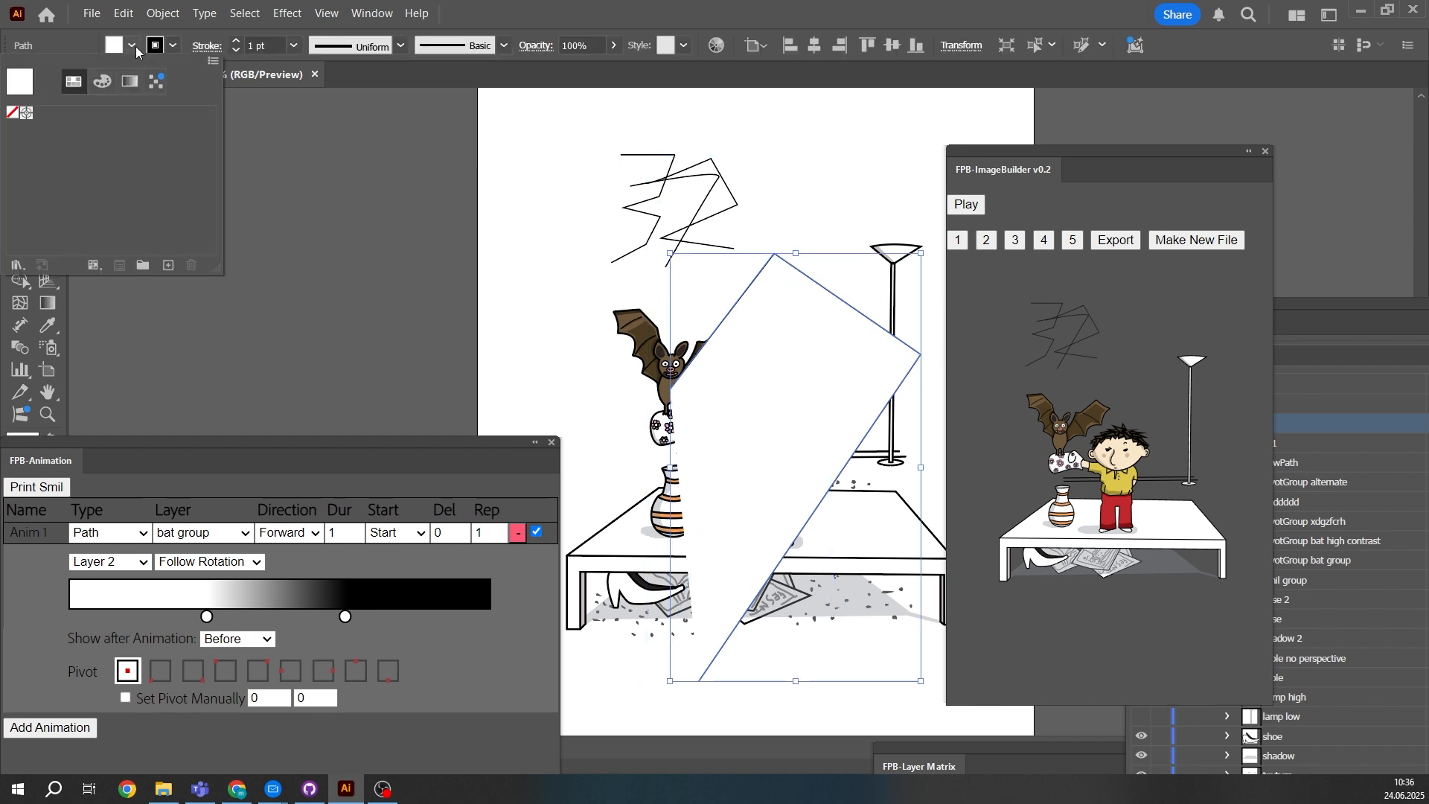
pyautogui.click(12, 112)
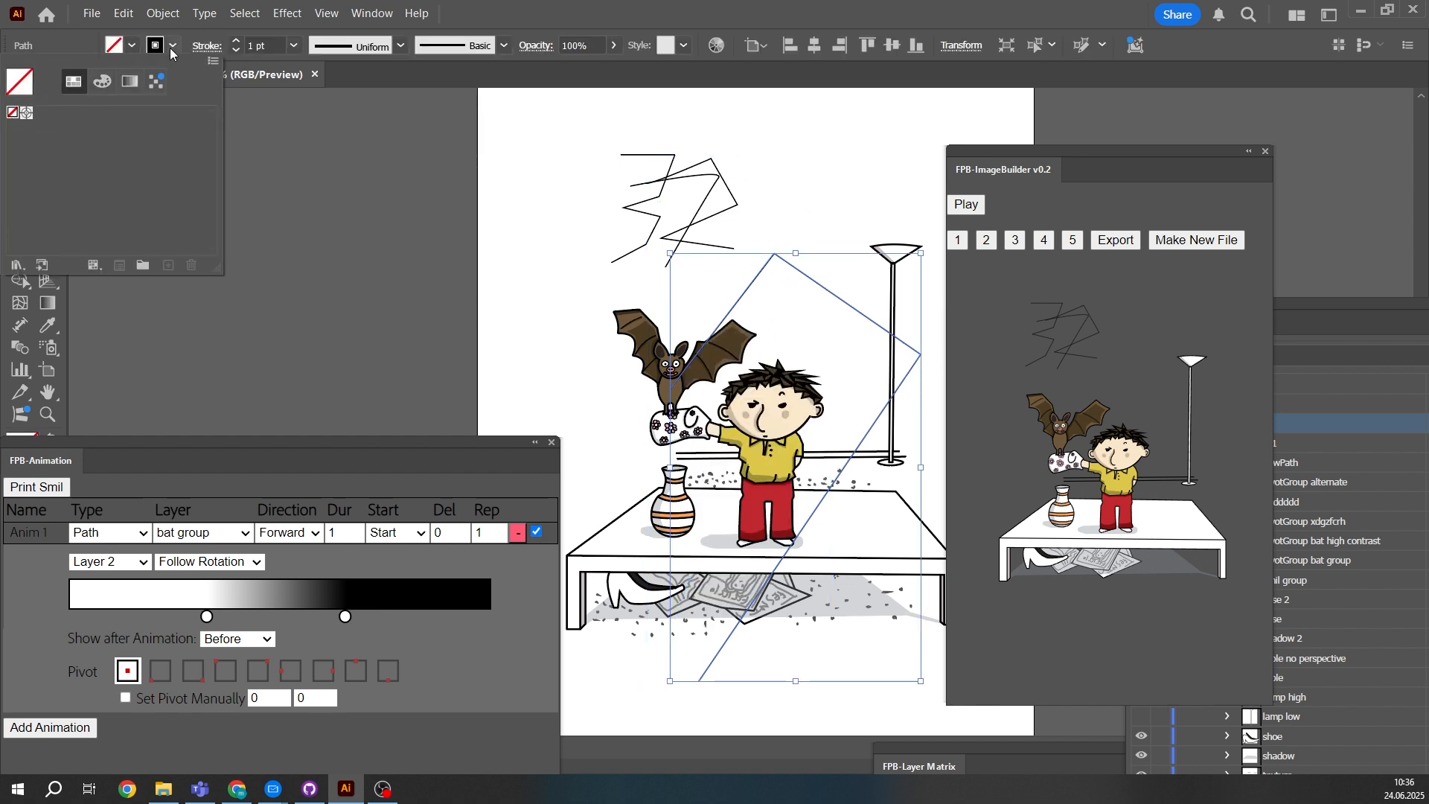
# - Rename the newly drawn path's layer entry as animationPath and remove the path's stroke
pyautogui.click(1285, 300)
pyautogui.moveTo(1293, 306); pyautogui.dragTo(1222, 270)
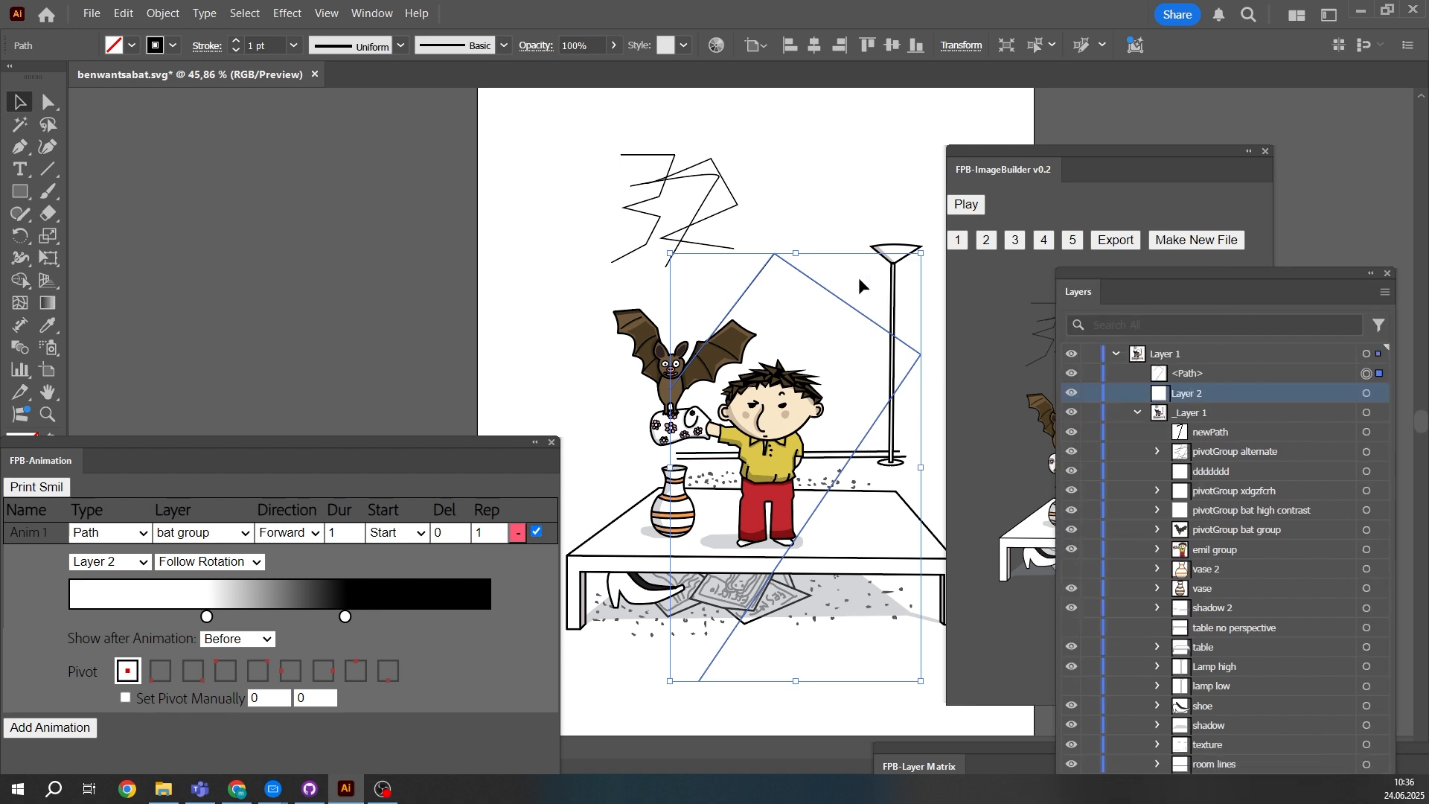
pyautogui.click(815, 205)
pyautogui.click(803, 272)
pyautogui.click(1219, 378)
pyautogui.doubleClick(1200, 372)
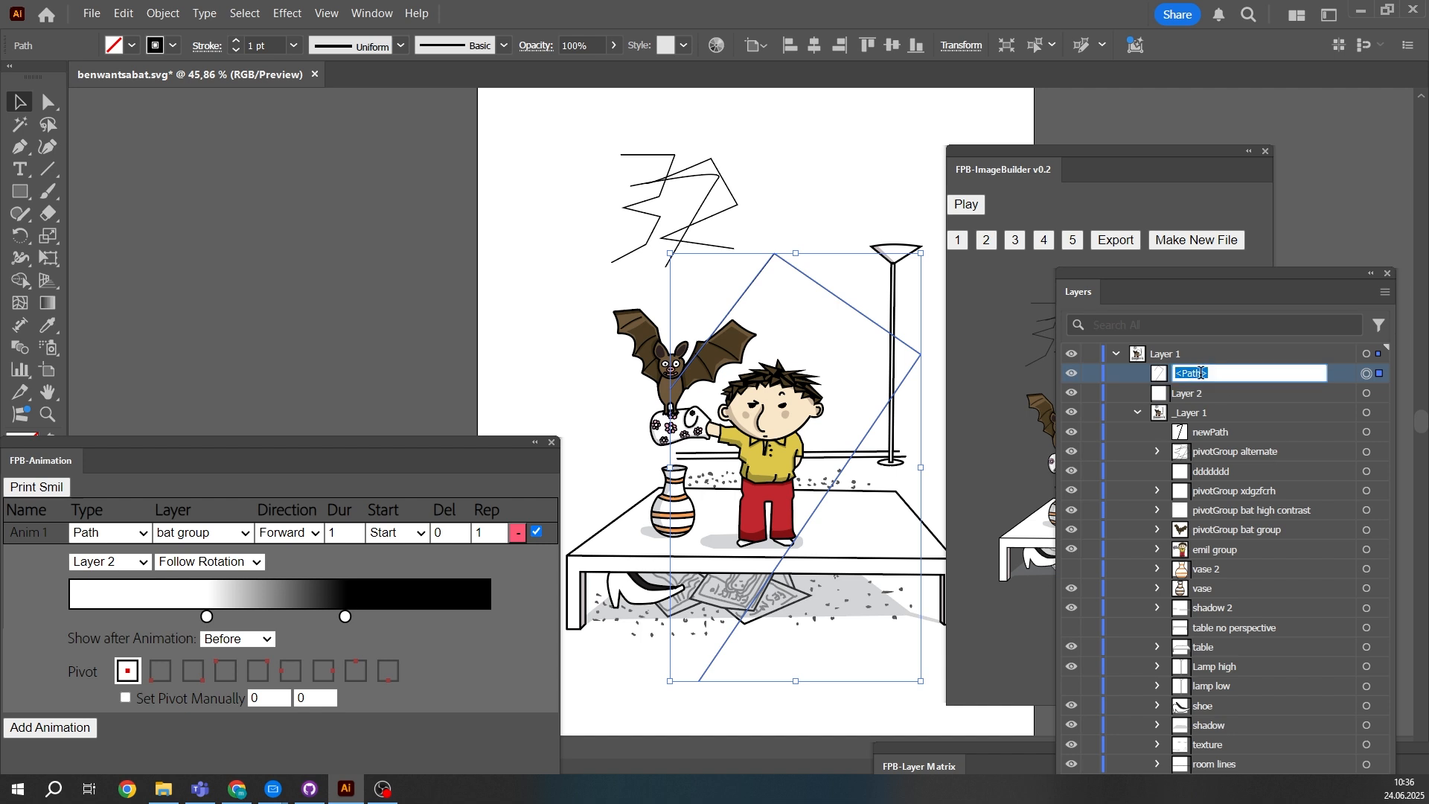
pyautogui.write('animationPath')
pyautogui.press('Return')
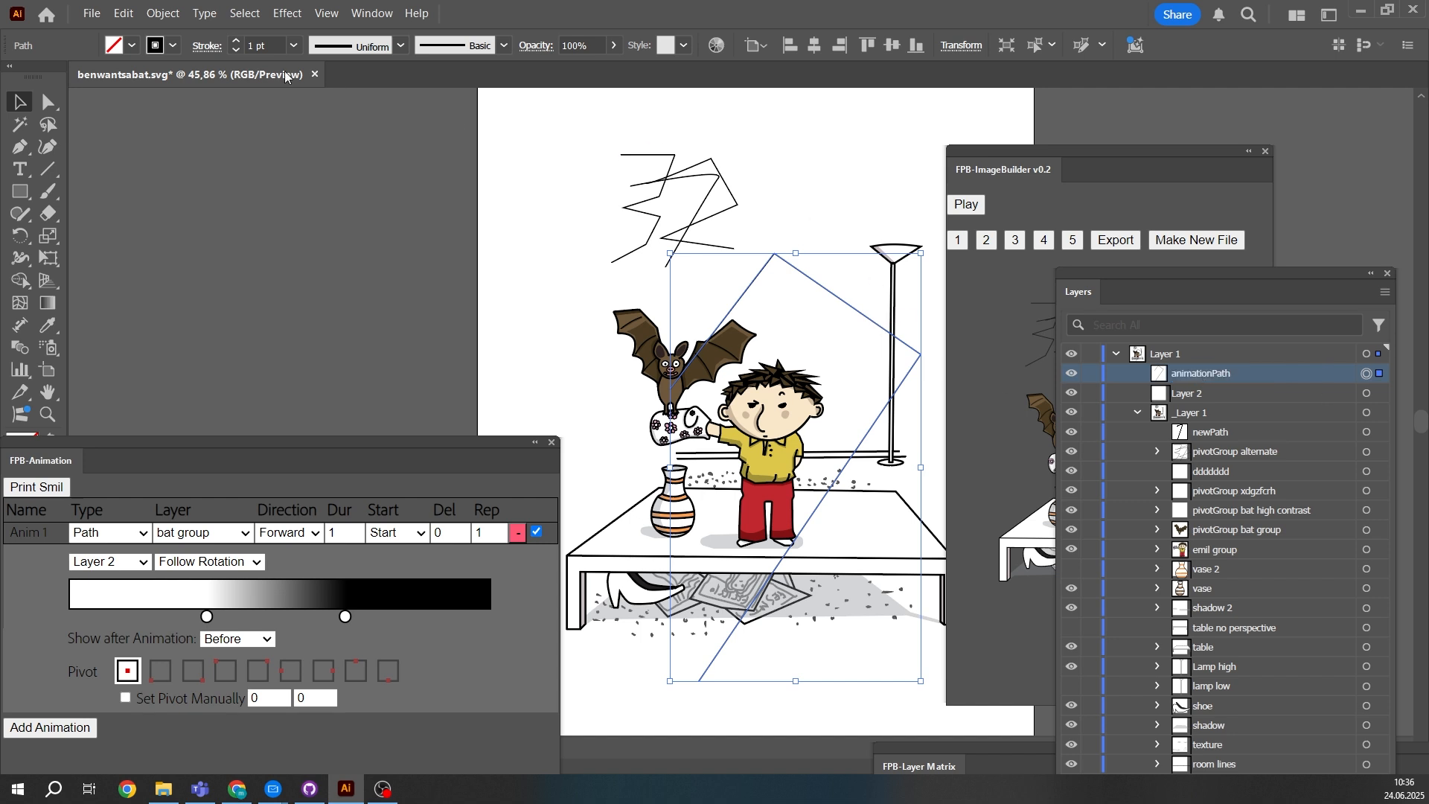
pyautogui.click(172, 45)
pyautogui.click(12, 115)
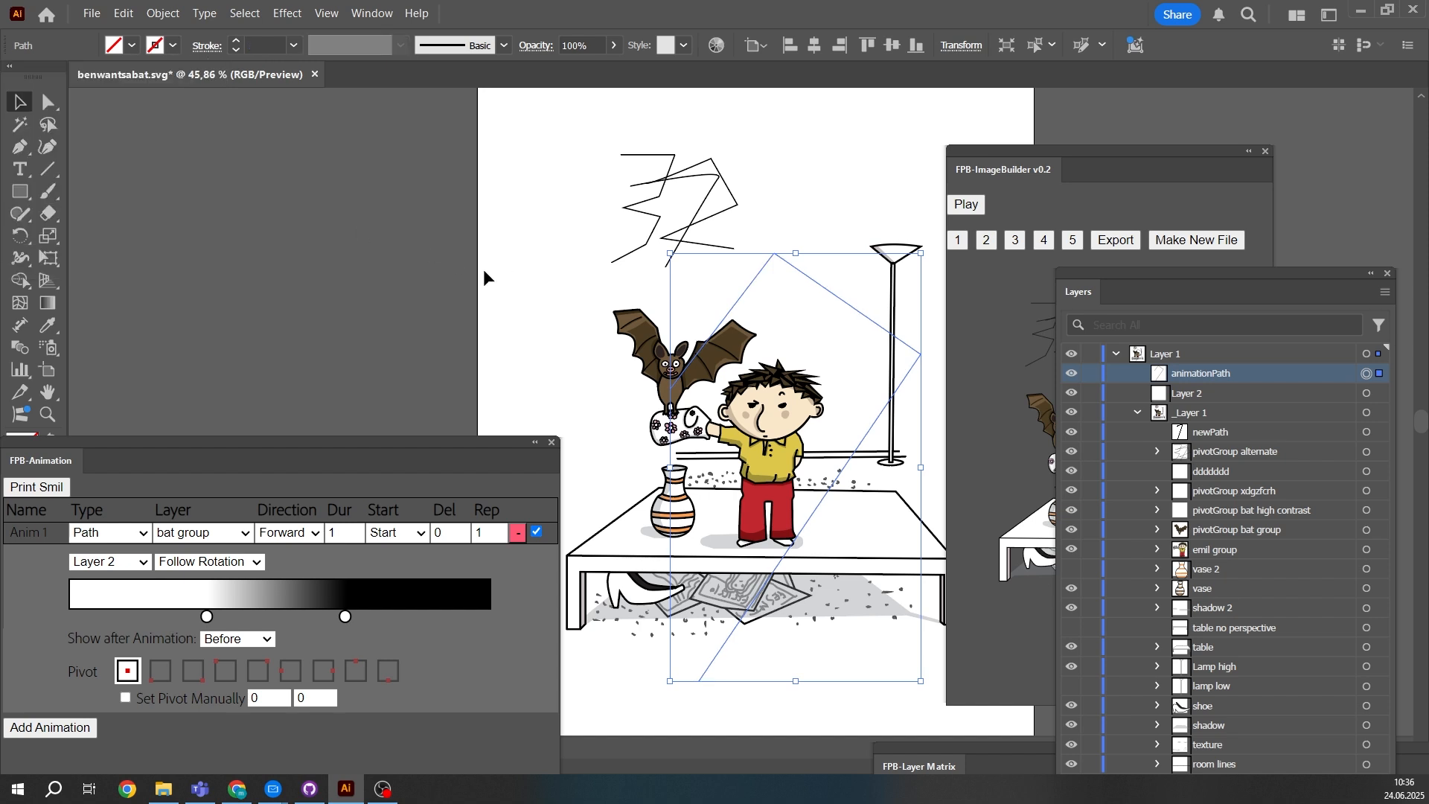
# - Assign animationPath as the motion path of the bat group's animation
pyautogui.click(1049, 149)
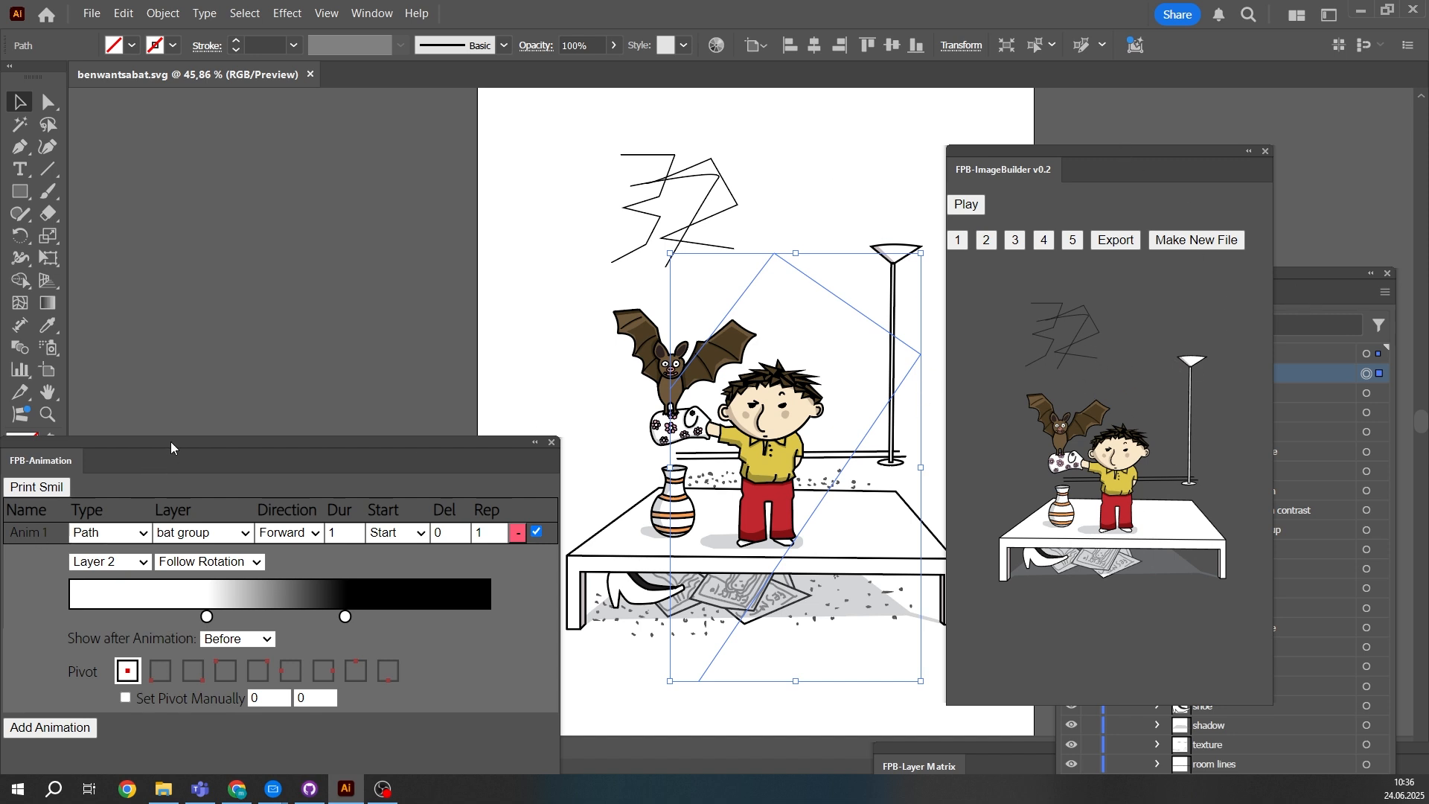
pyautogui.moveTo(171, 446); pyautogui.dragTo(207, 405)
pyautogui.click(238, 491)
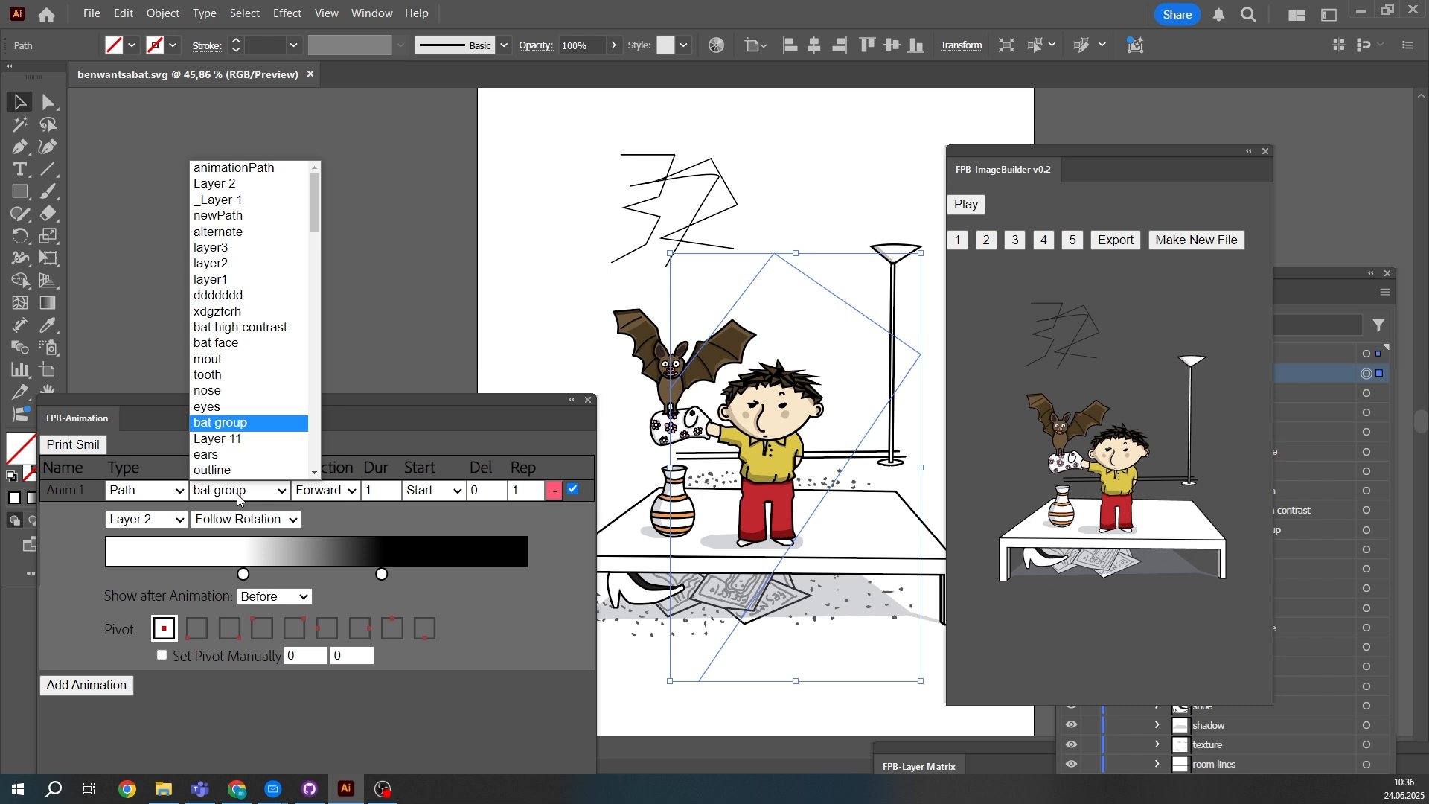
pyautogui.click(217, 423)
pyautogui.click(147, 521)
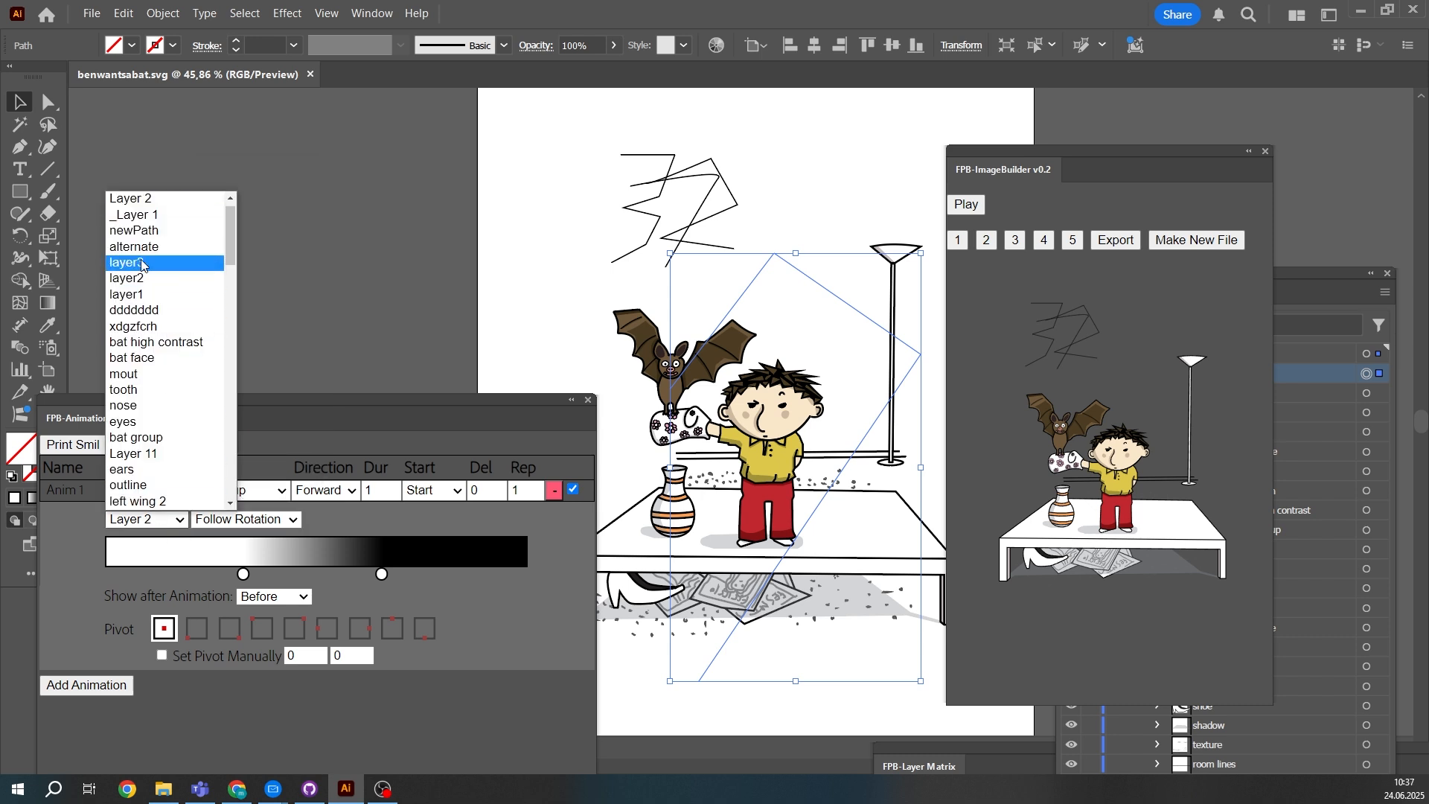
pyautogui.click(138, 231)
pyautogui.click(1302, 281)
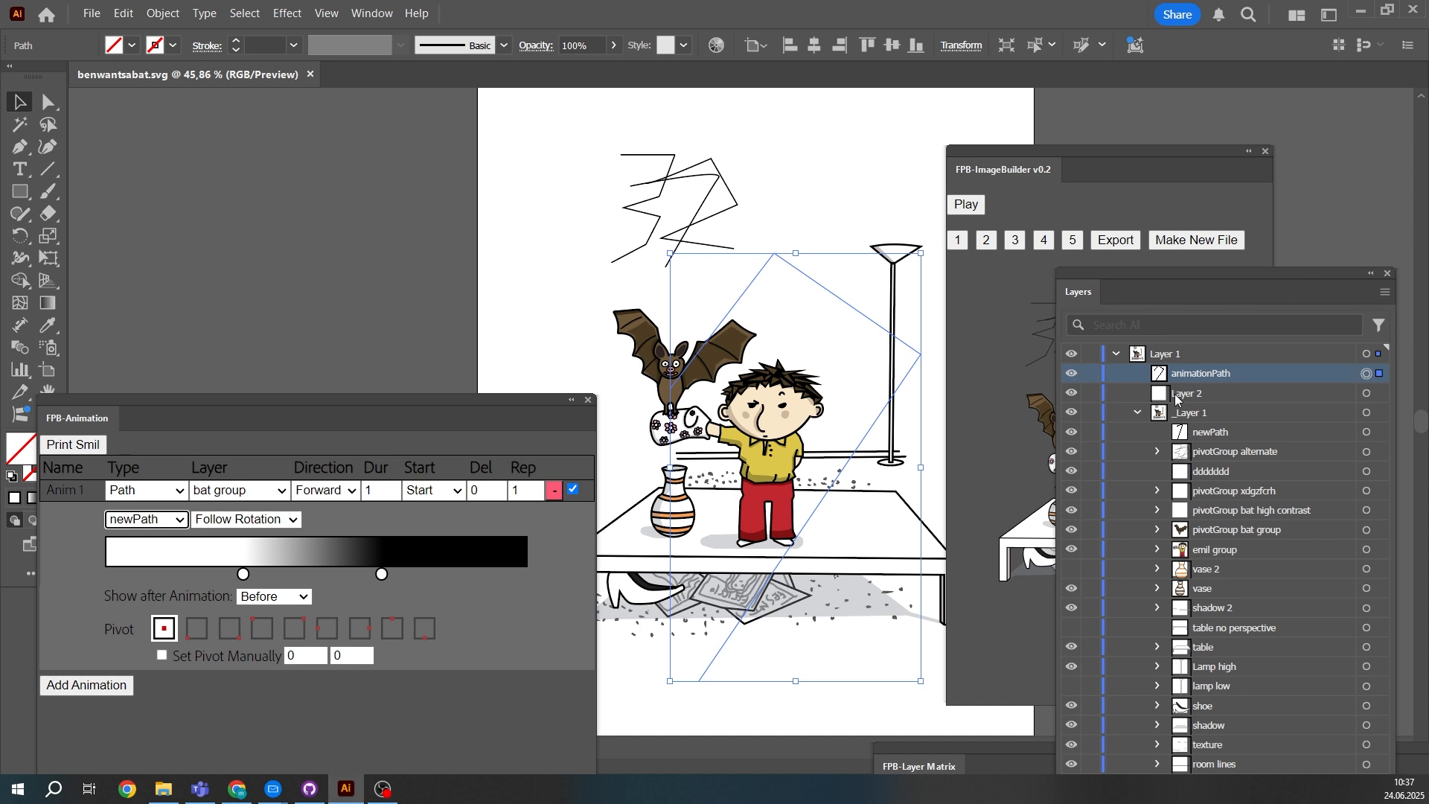
pyautogui.click(149, 519)
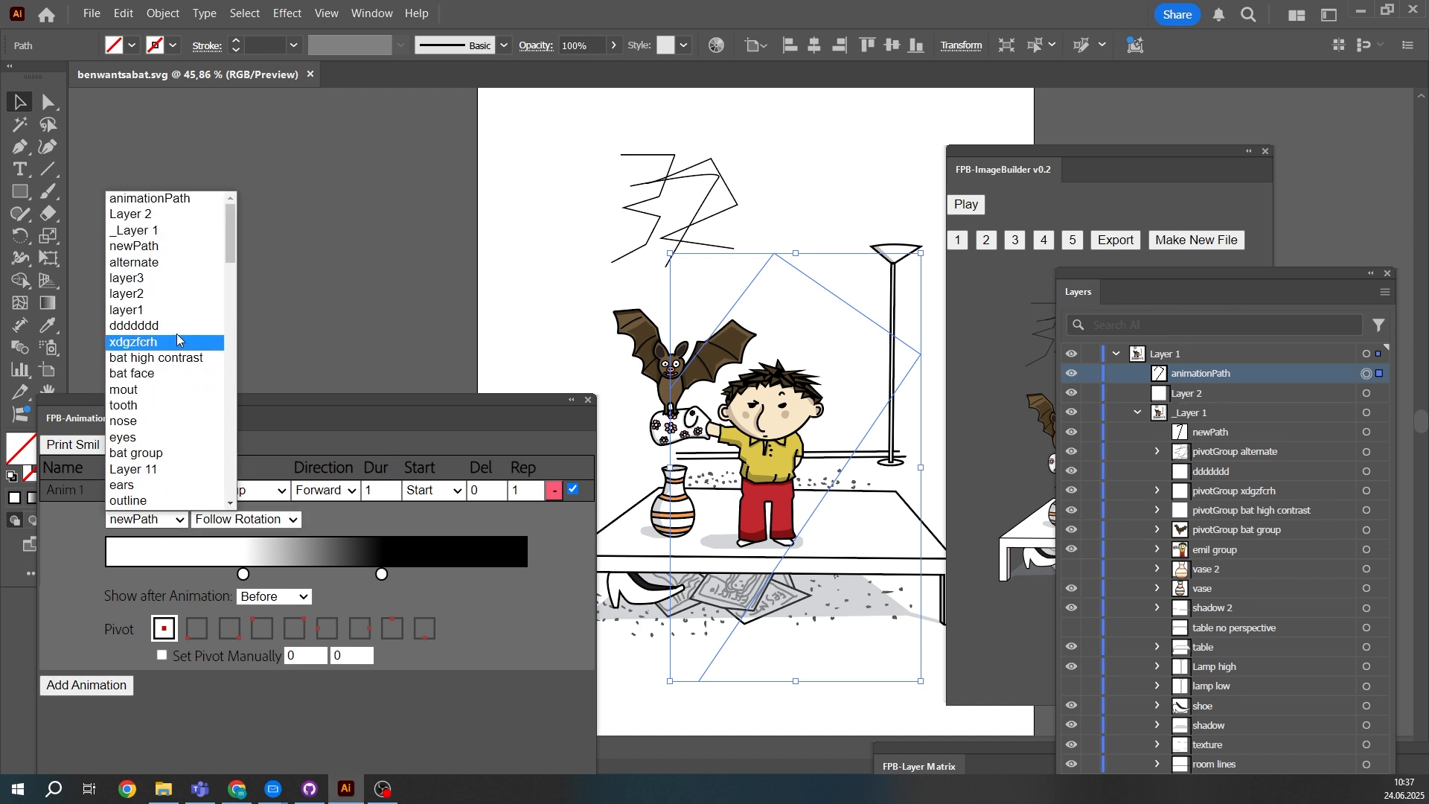
pyautogui.click(188, 201)
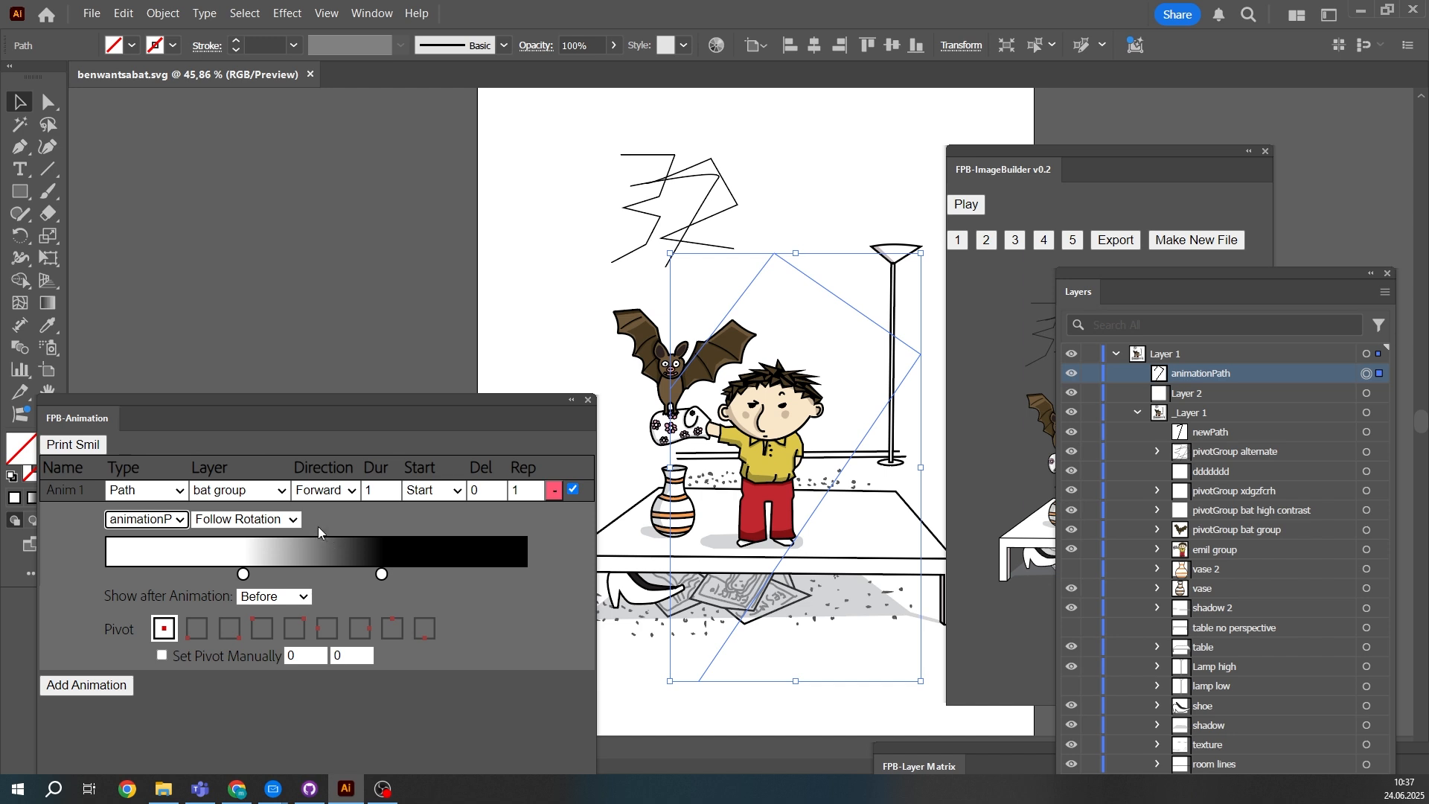
# - Preview the path animation, set its duration to 3.5 and play it again from the reset image
pyautogui.moveTo(1048, 167); pyautogui.dragTo(1018, 166)
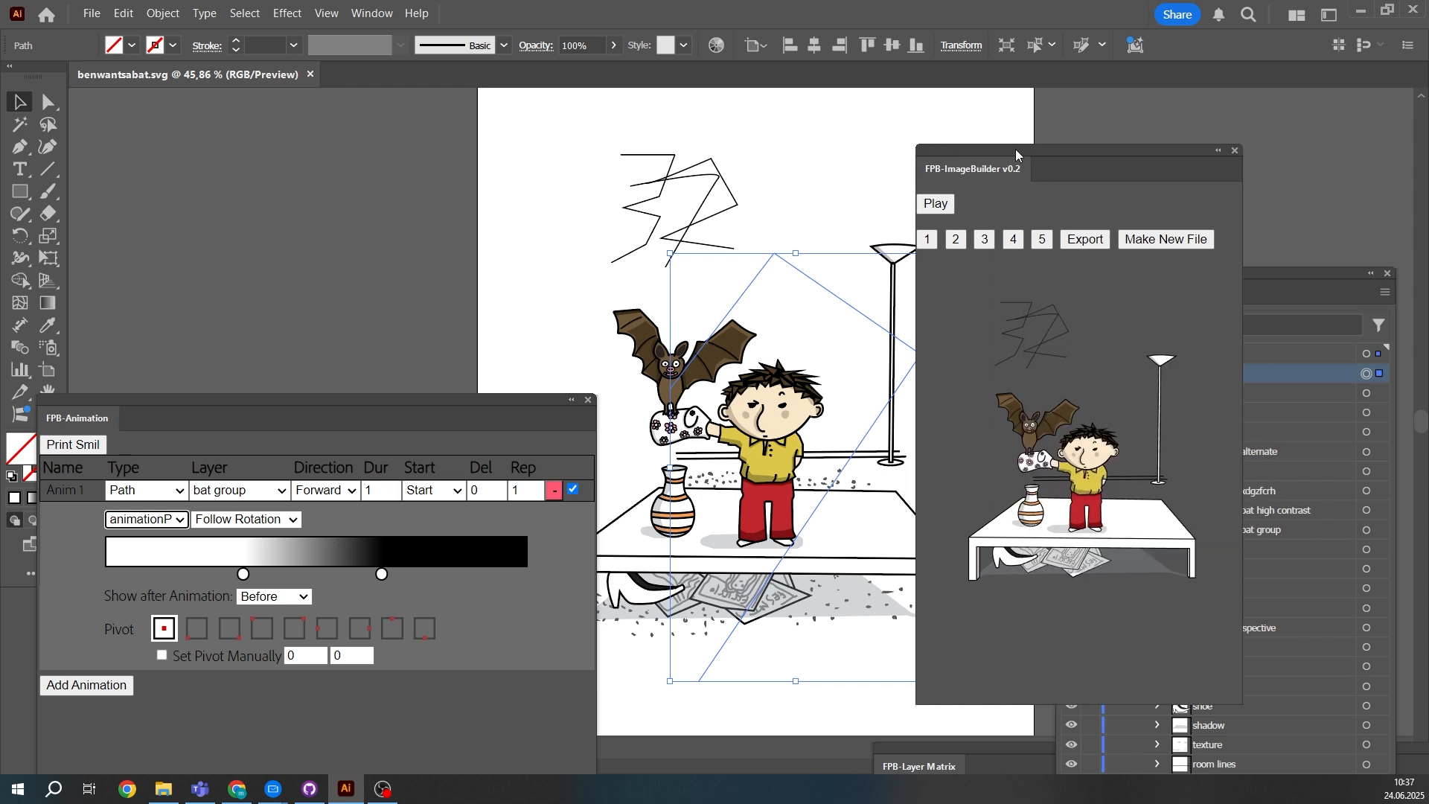
pyautogui.click(939, 205)
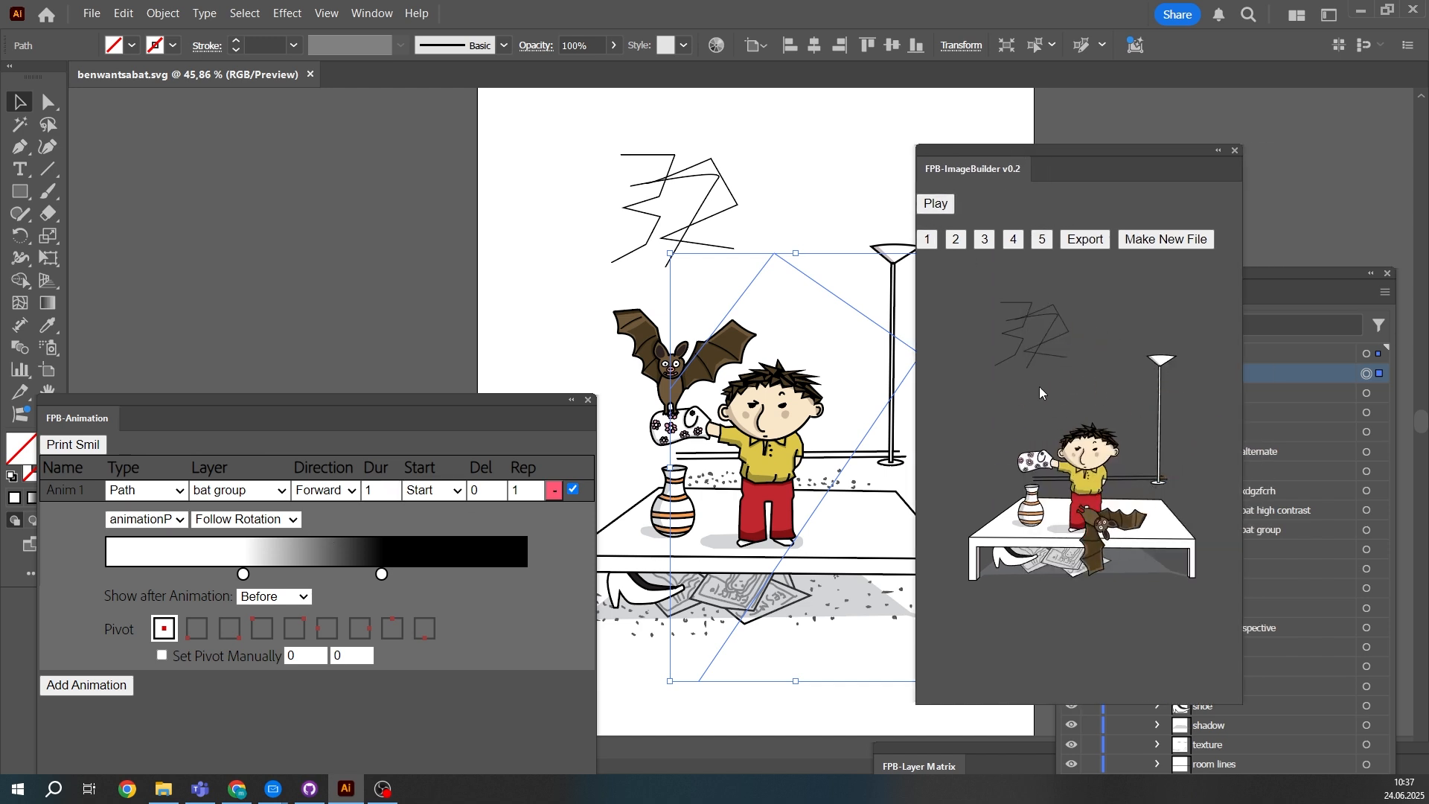
pyautogui.doubleClick(391, 490)
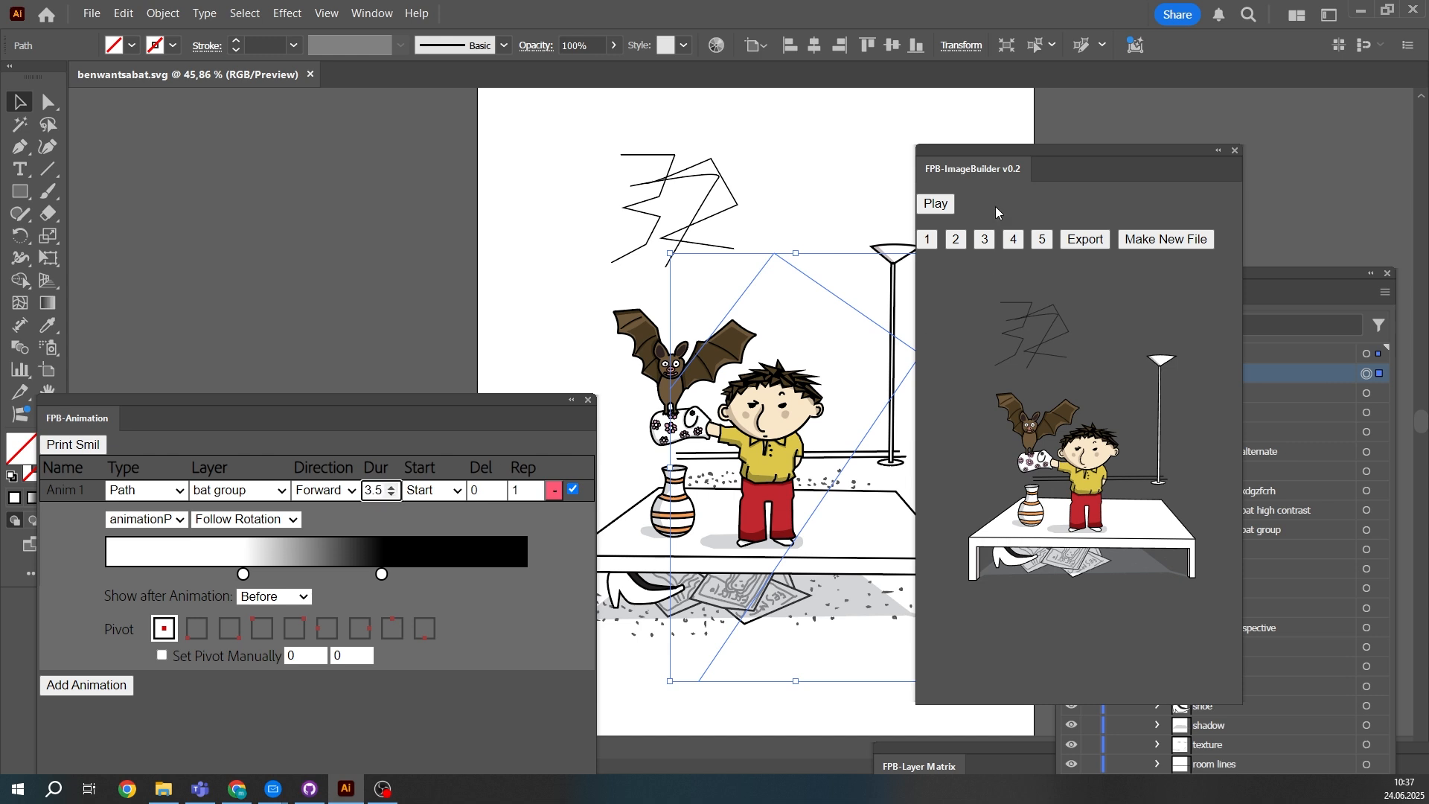
pyautogui.click(931, 241)
pyautogui.click(936, 206)
# - Preview the bat group's path animation with Follow Rotation, and play it again with the option set to Dont Follow
pyautogui.click(245, 519)
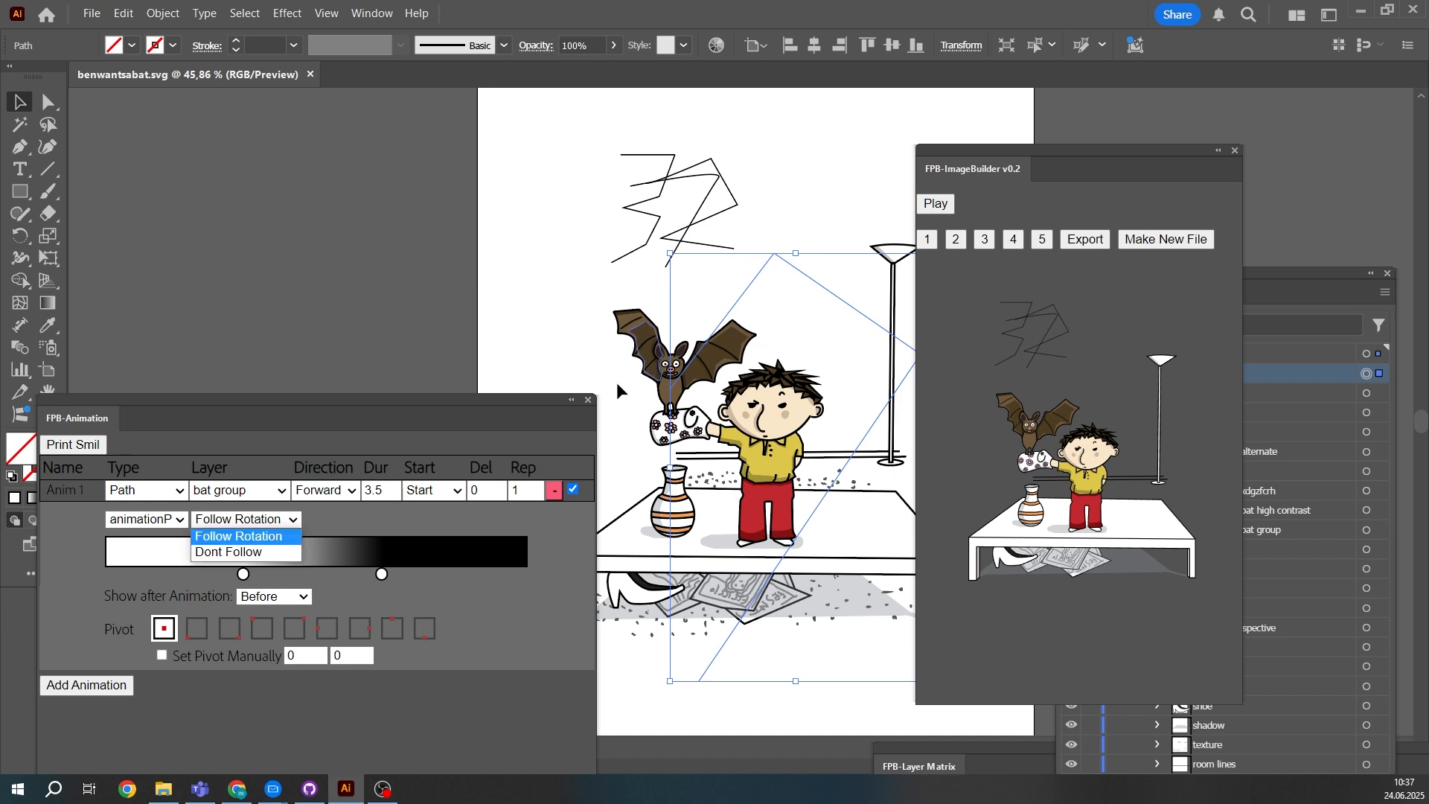
pyautogui.click(935, 204)
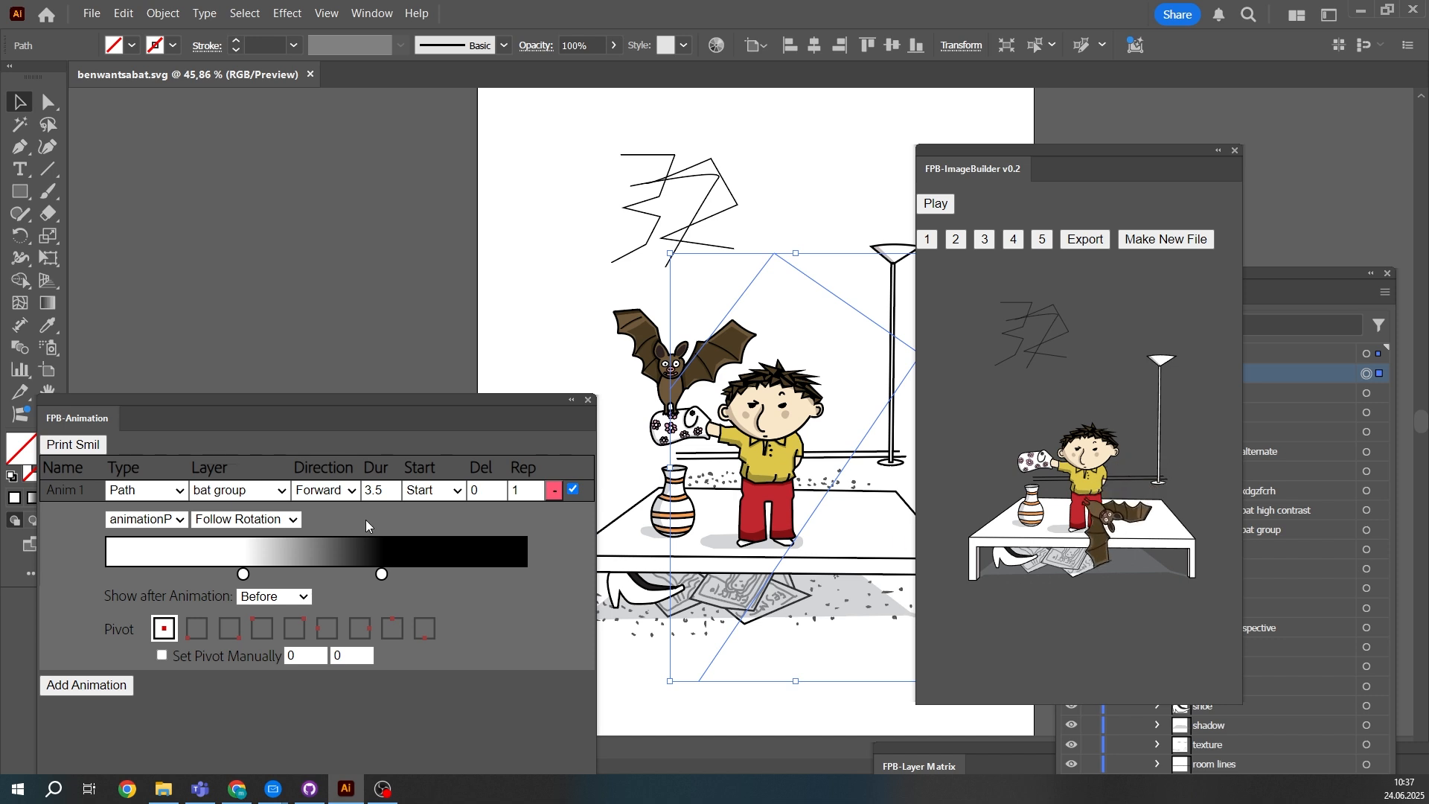
pyautogui.click(226, 519)
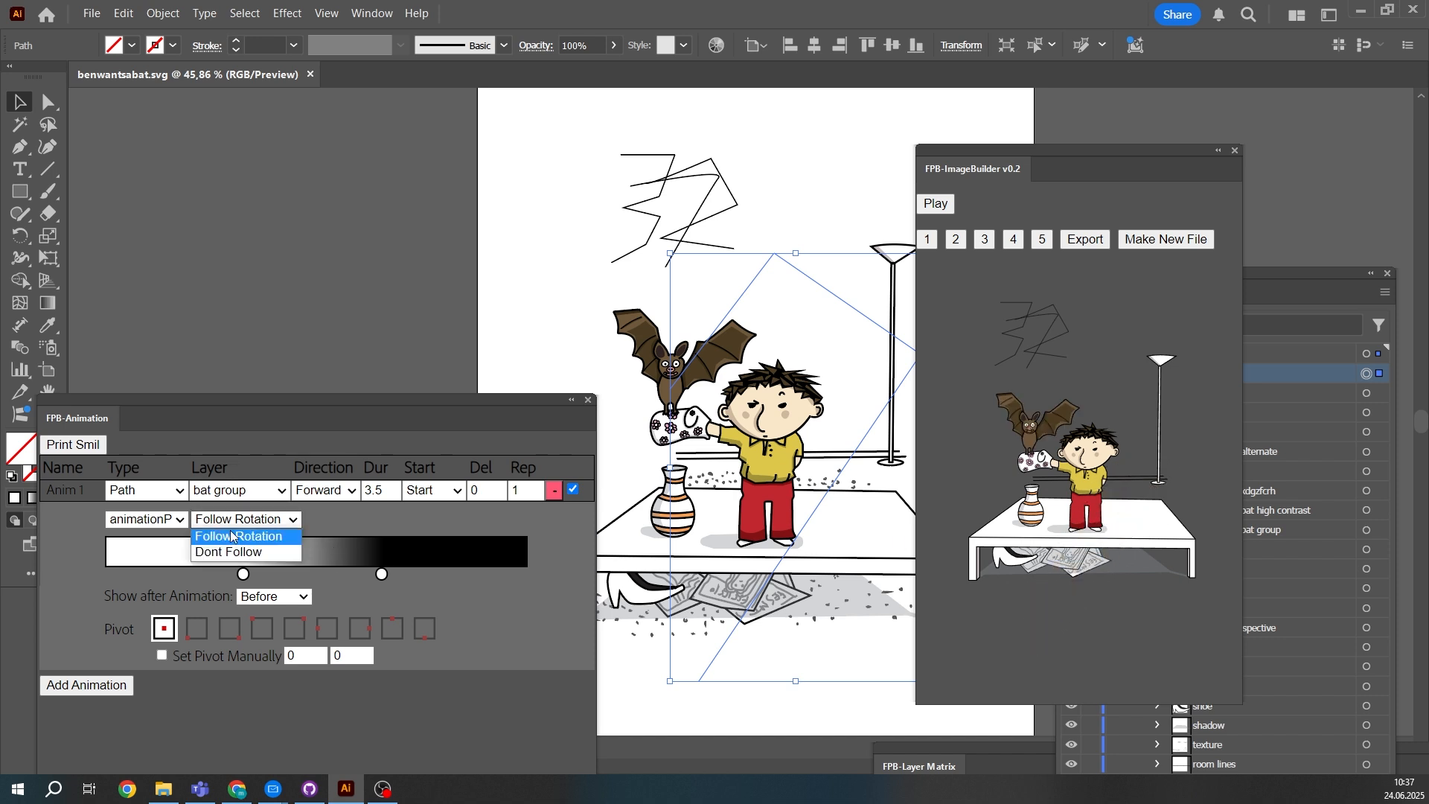
pyautogui.click(244, 553)
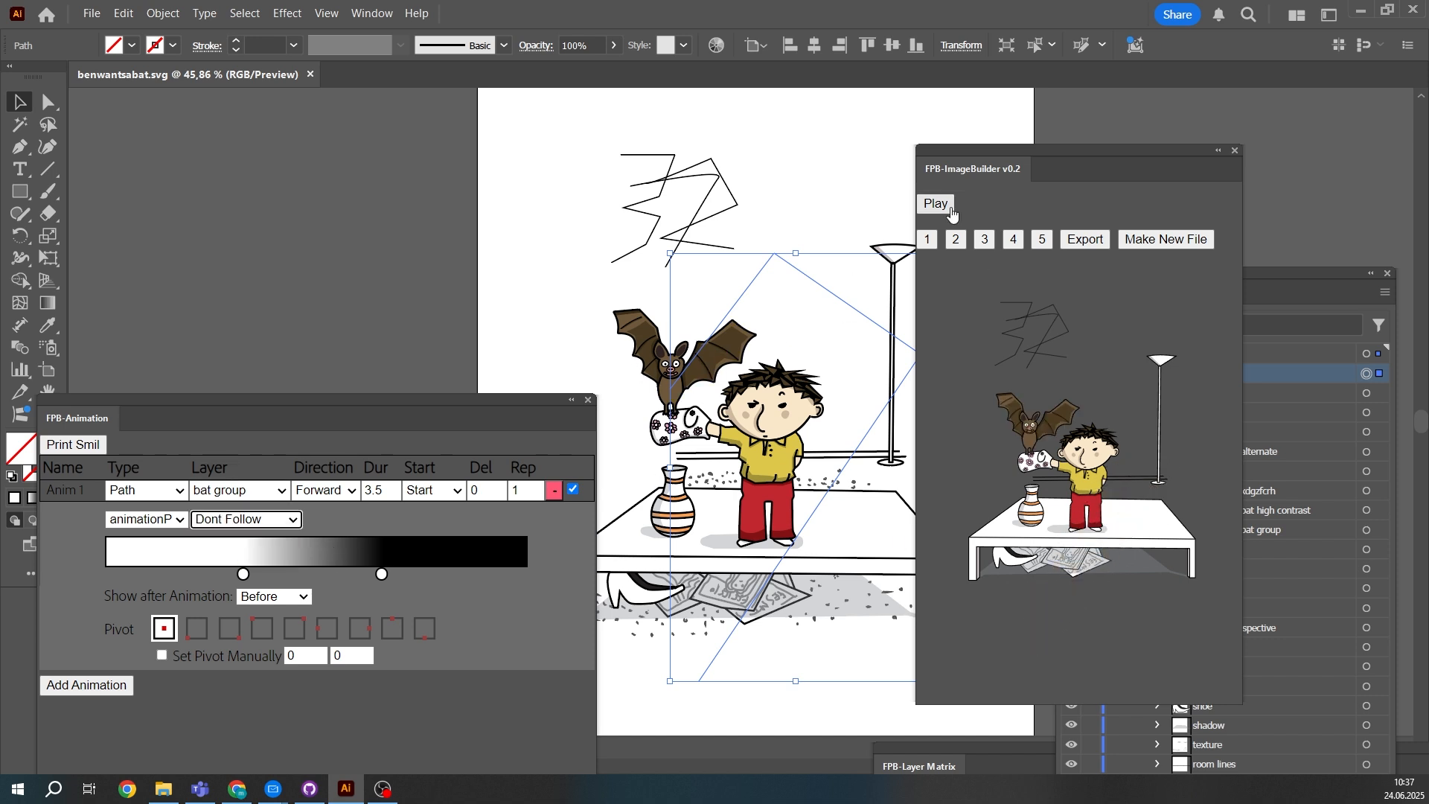
pyautogui.click(929, 244)
pyautogui.click(937, 206)
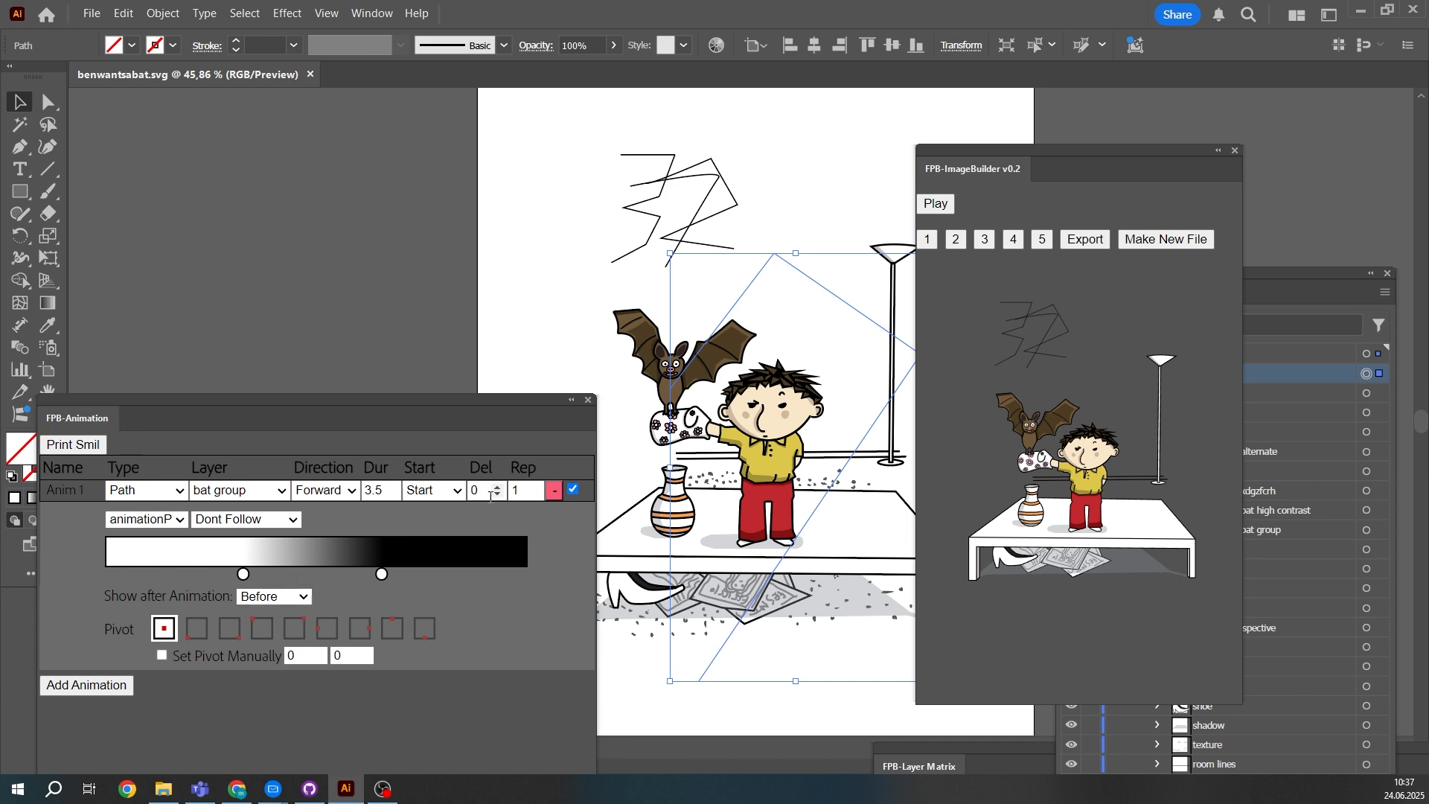
# - Change the bat group animation's type from Path to Alternate
pyautogui.click(124, 491)
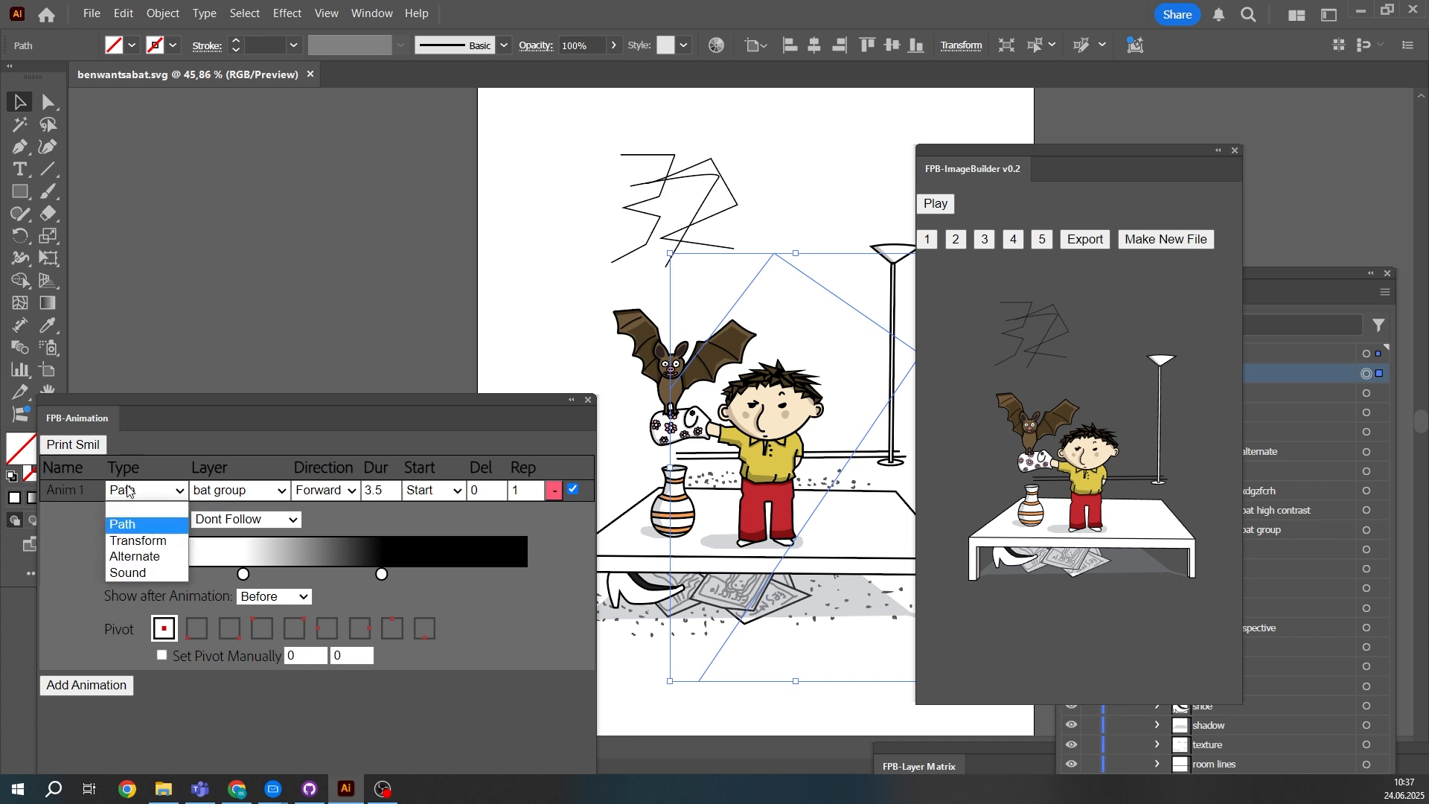
pyautogui.click(147, 558)
pyautogui.click(166, 523)
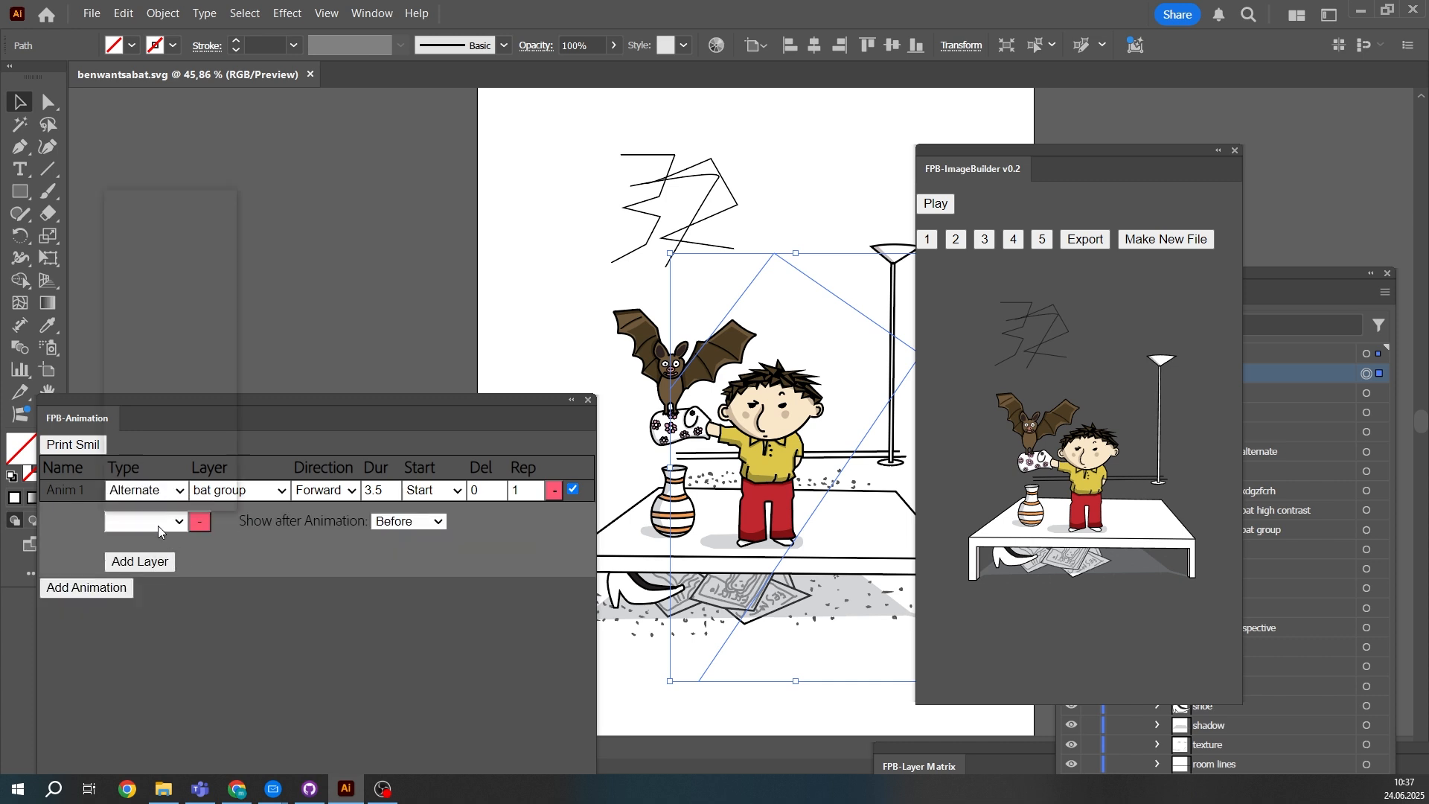
pyautogui.click(222, 523)
# - Expand pivotGroup alternate and its alternate sublayer in the document's layer list to examine the layers inside
pyautogui.click(243, 493)
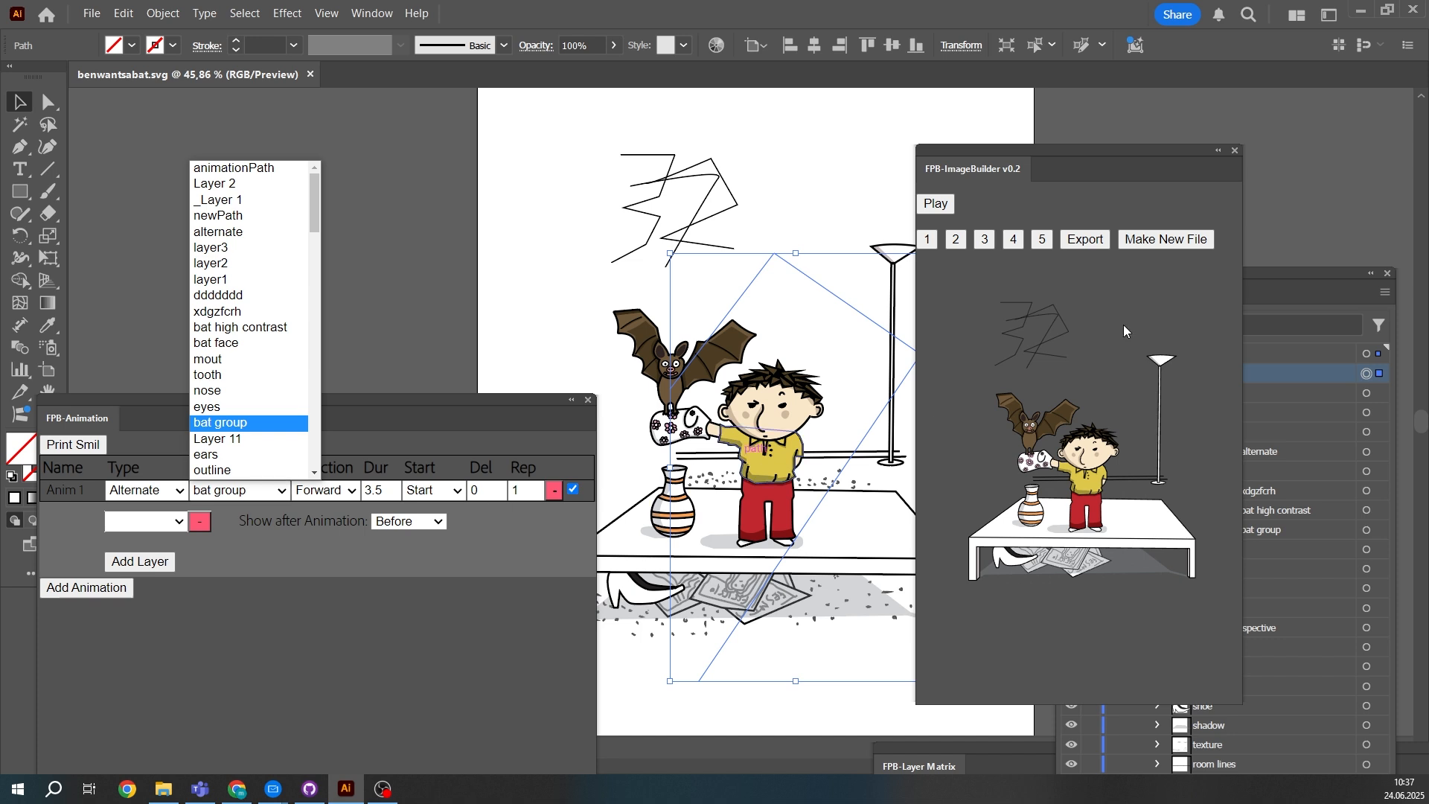
pyautogui.click(1319, 270)
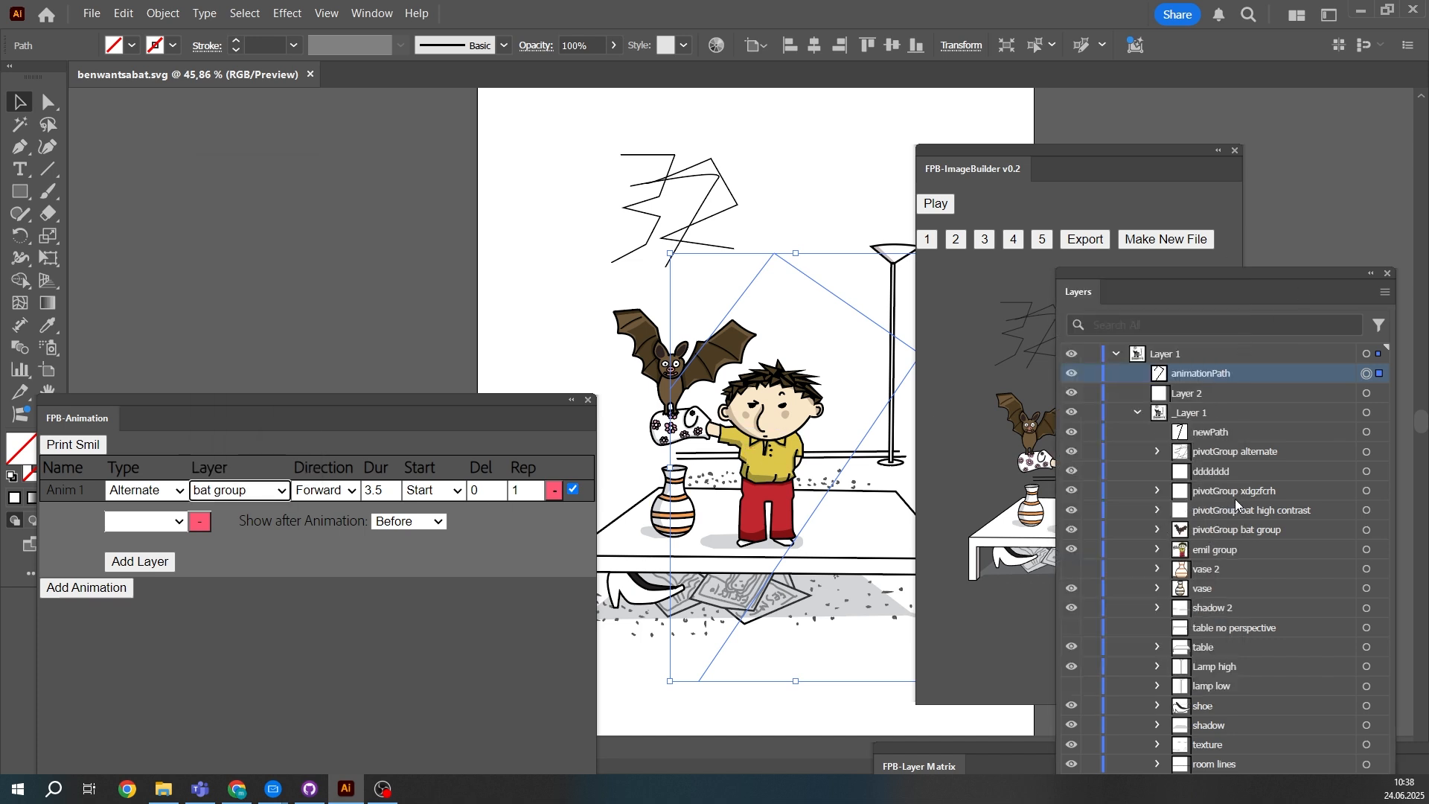
pyautogui.click(1238, 454)
pyautogui.click(238, 489)
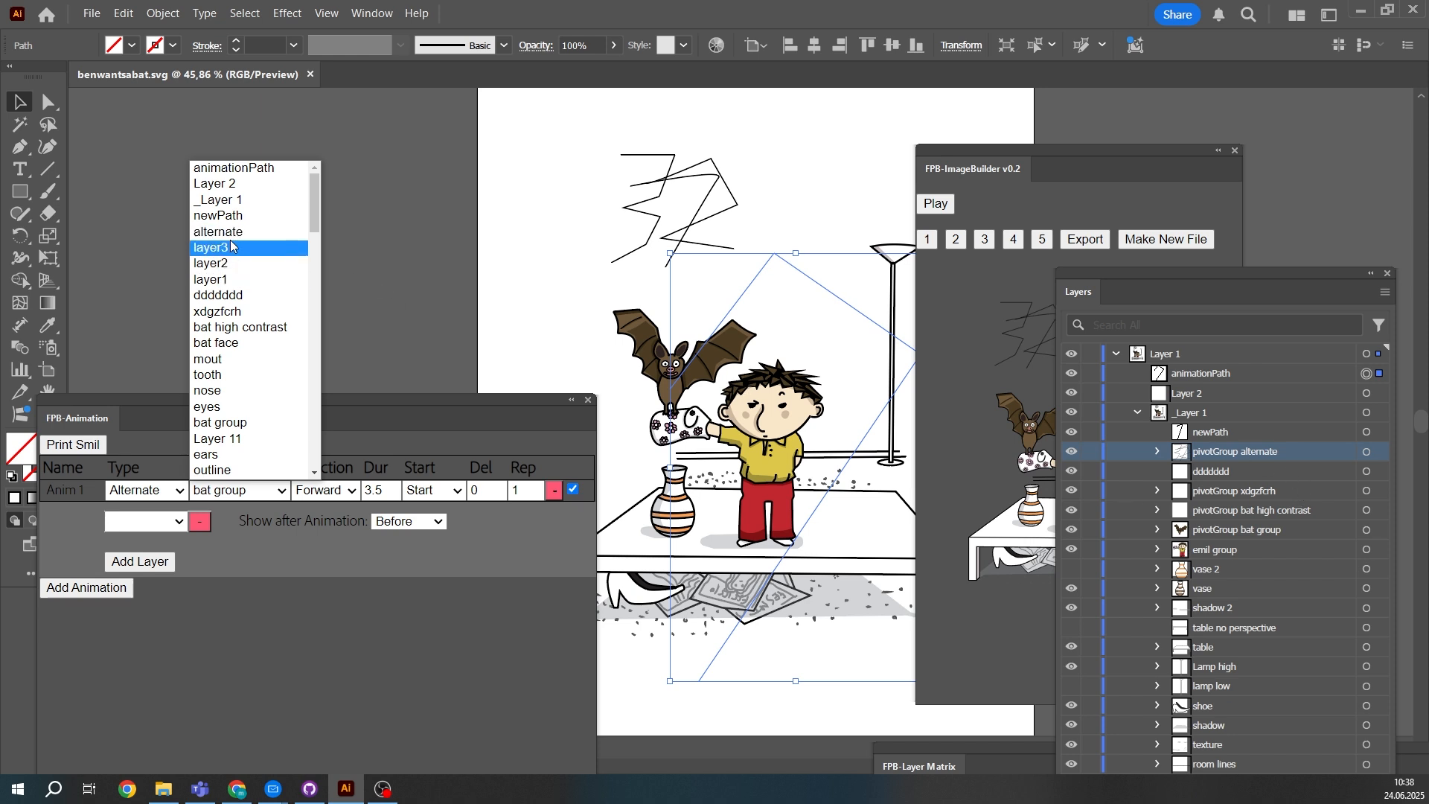
pyautogui.click(1150, 457)
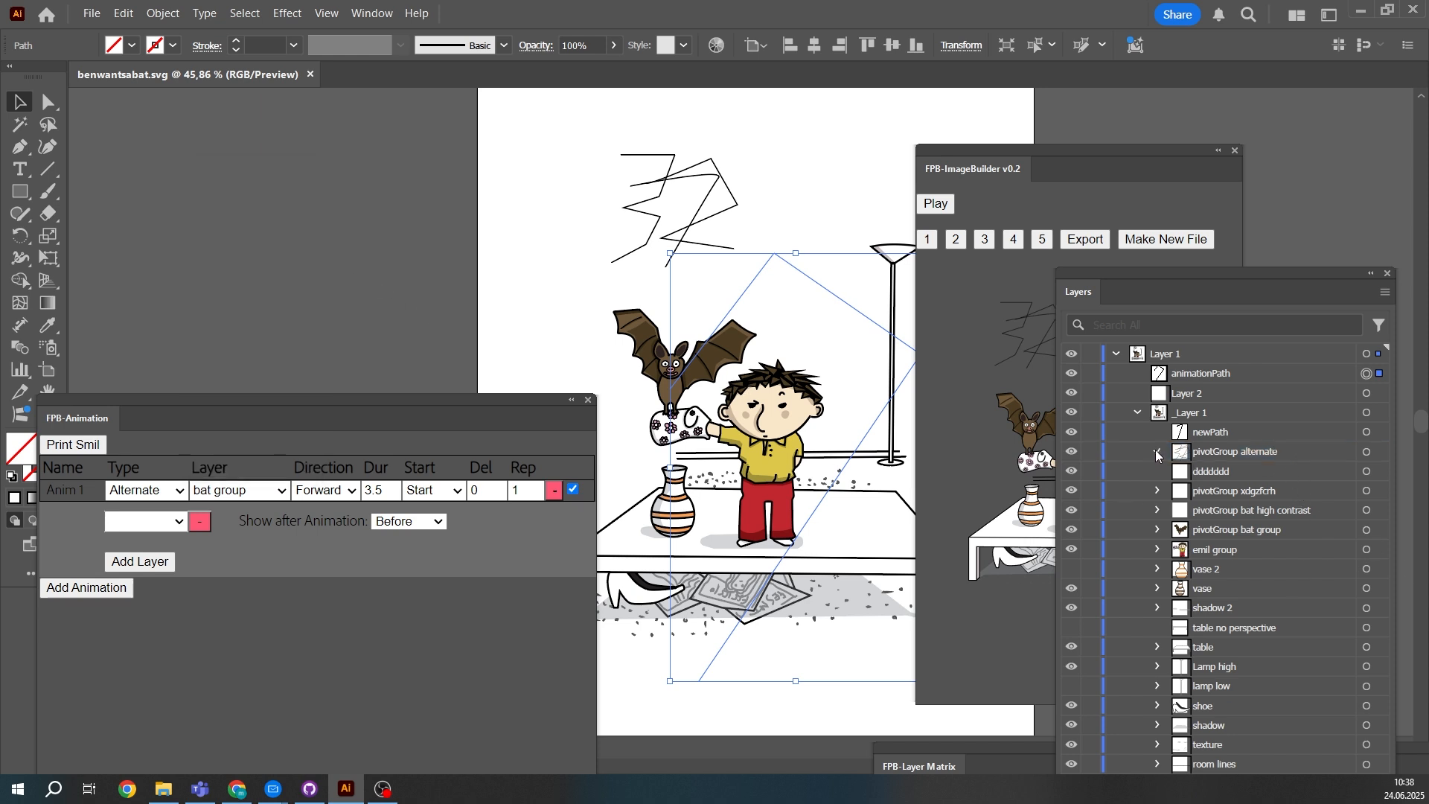
pyautogui.click(1156, 451)
pyautogui.click(1180, 471)
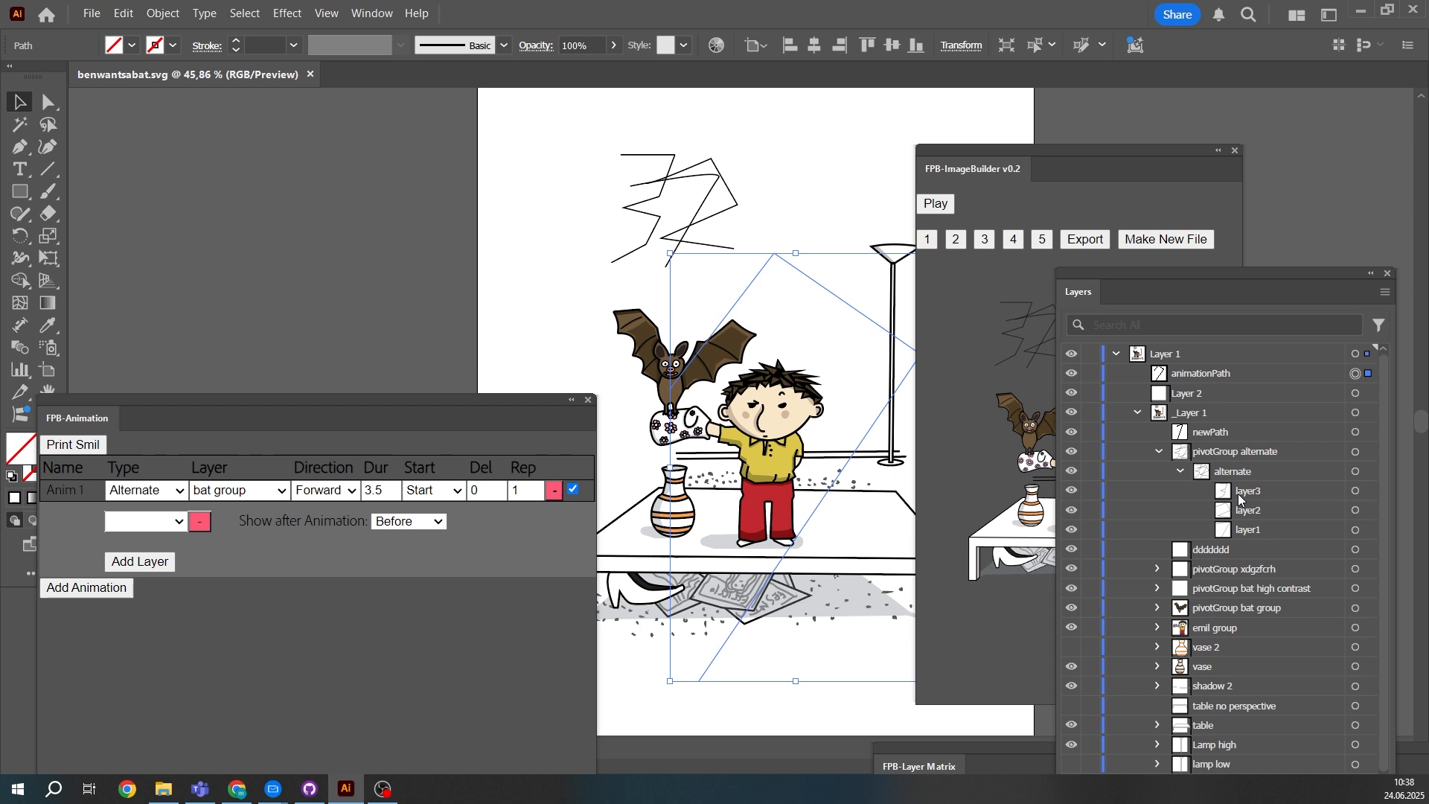
# - Set layer3 as the Alternate animation's layer, with layer2 and an added layer1 as its alternating layers
pyautogui.click(280, 493)
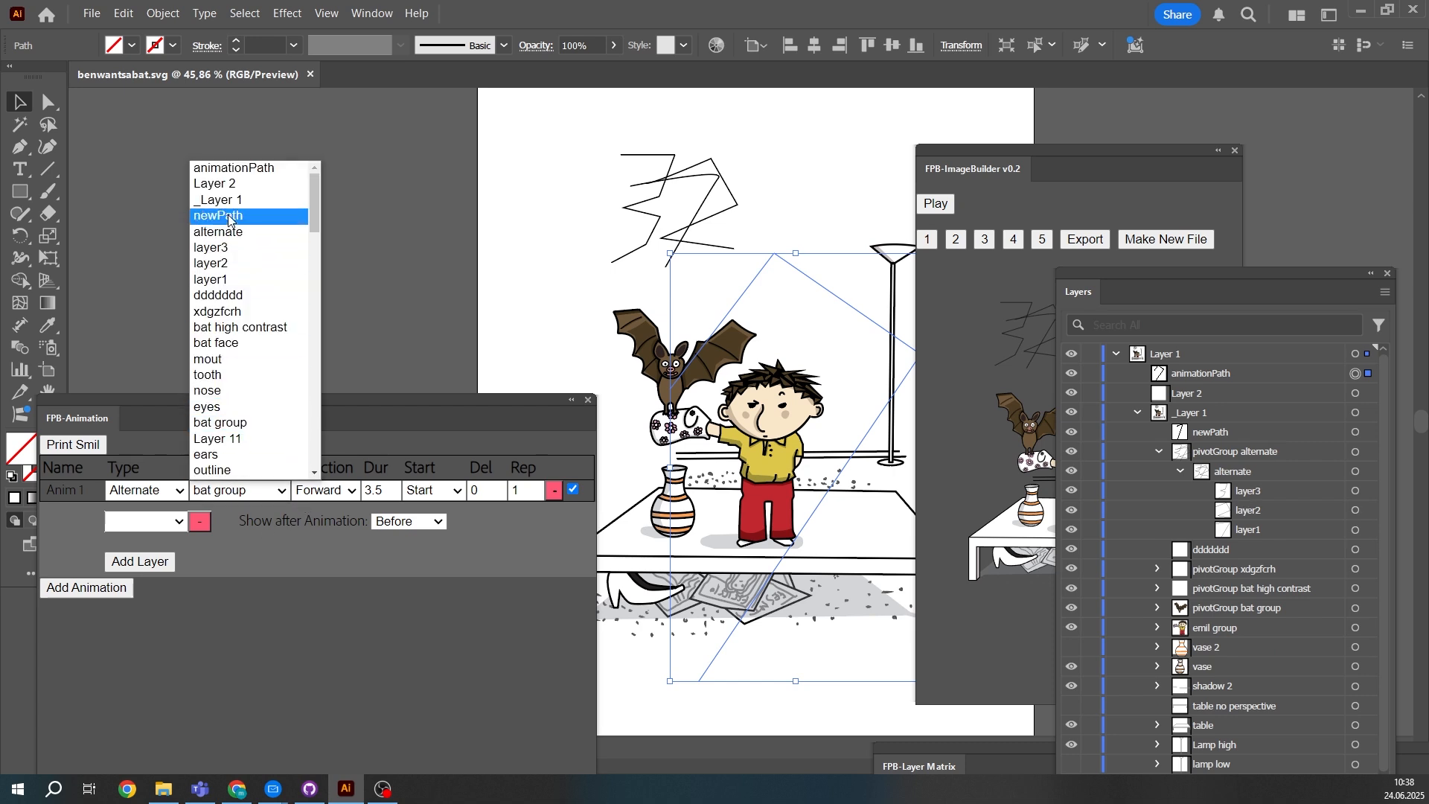
pyautogui.click(231, 250)
pyautogui.click(147, 521)
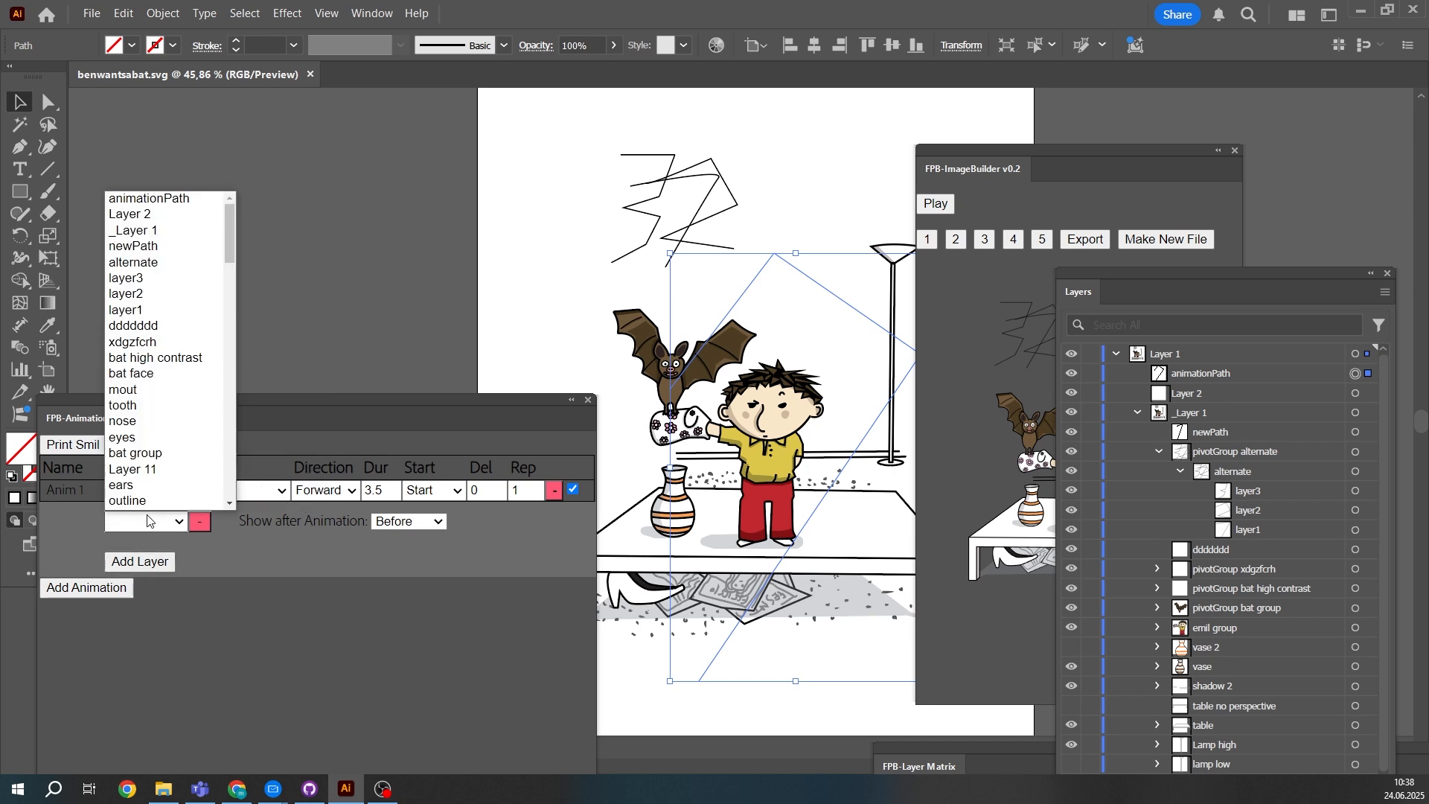
pyautogui.click(150, 279)
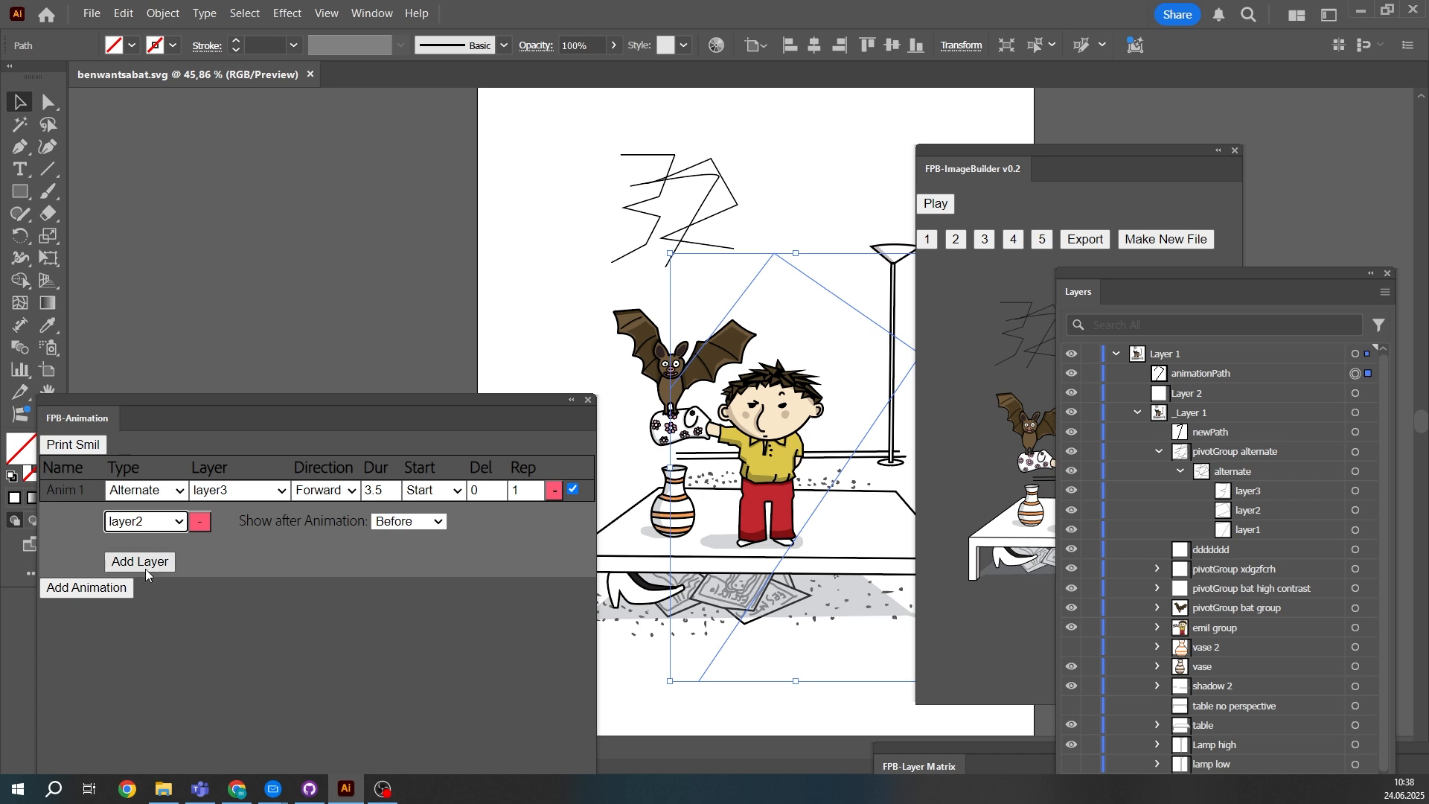
pyautogui.click(144, 565)
pyautogui.click(147, 544)
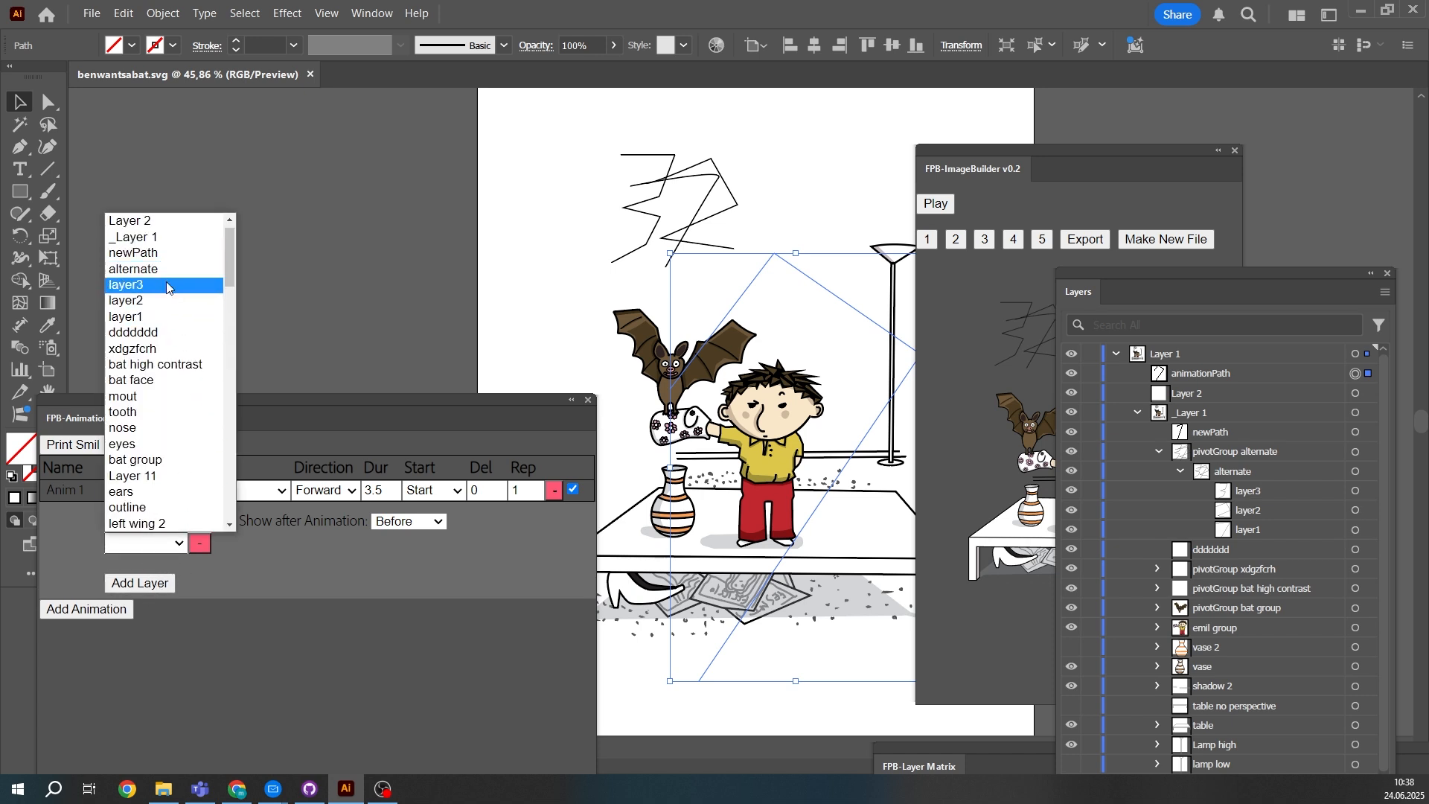
pyautogui.click(148, 330)
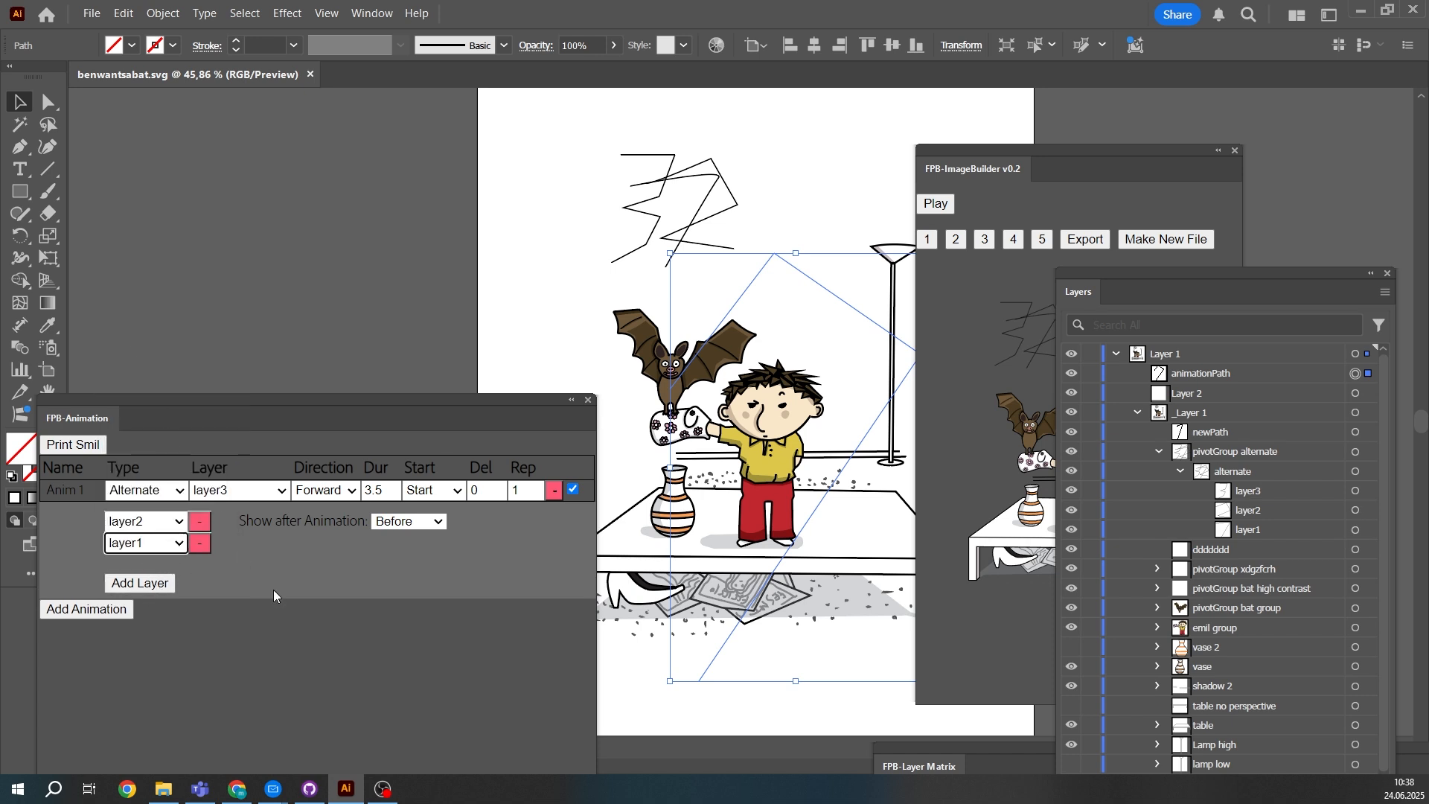
pyautogui.click(273, 596)
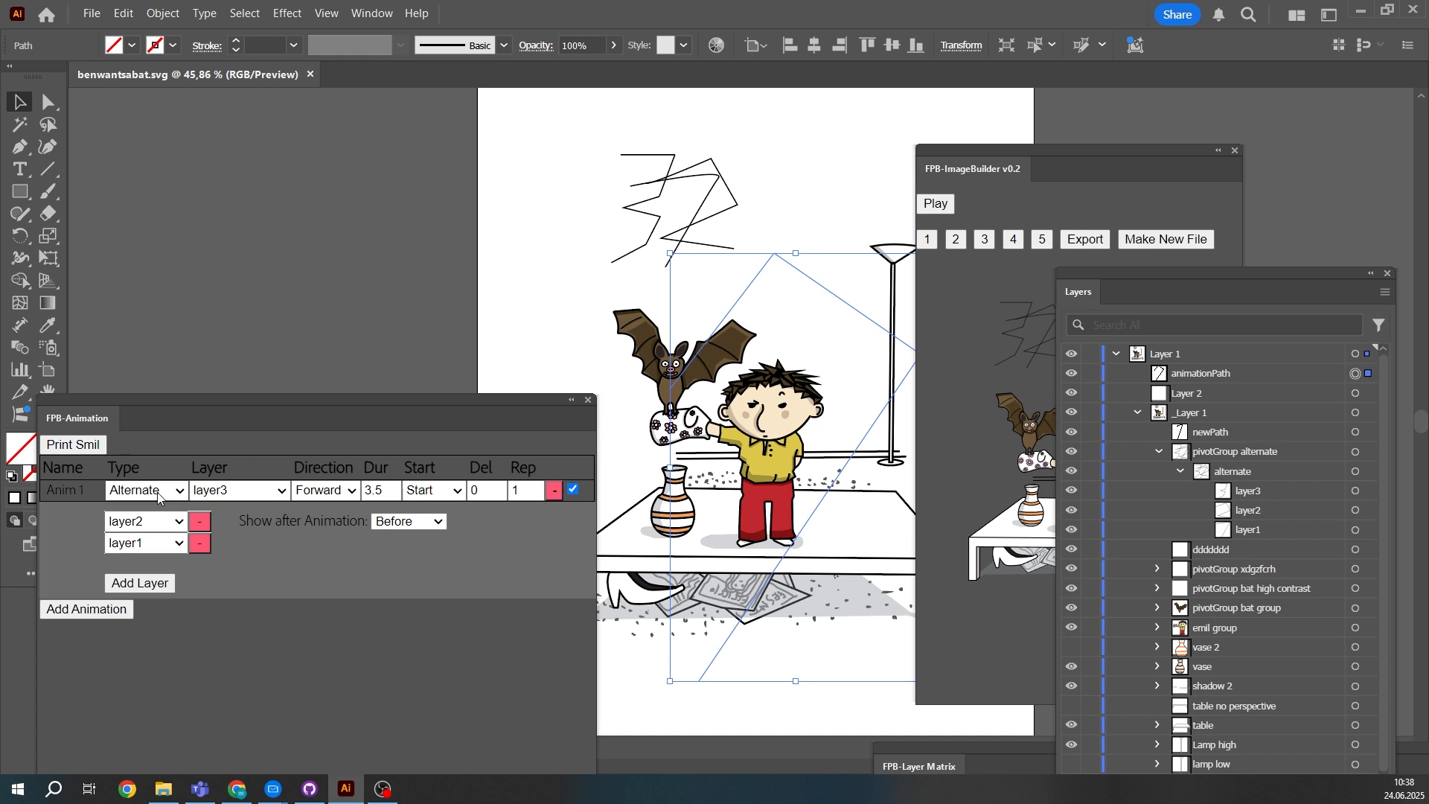
# - Keep Show after Animation at Before, rebuild the preview from image 1 and play the Alternate animation
pyautogui.click(430, 523)
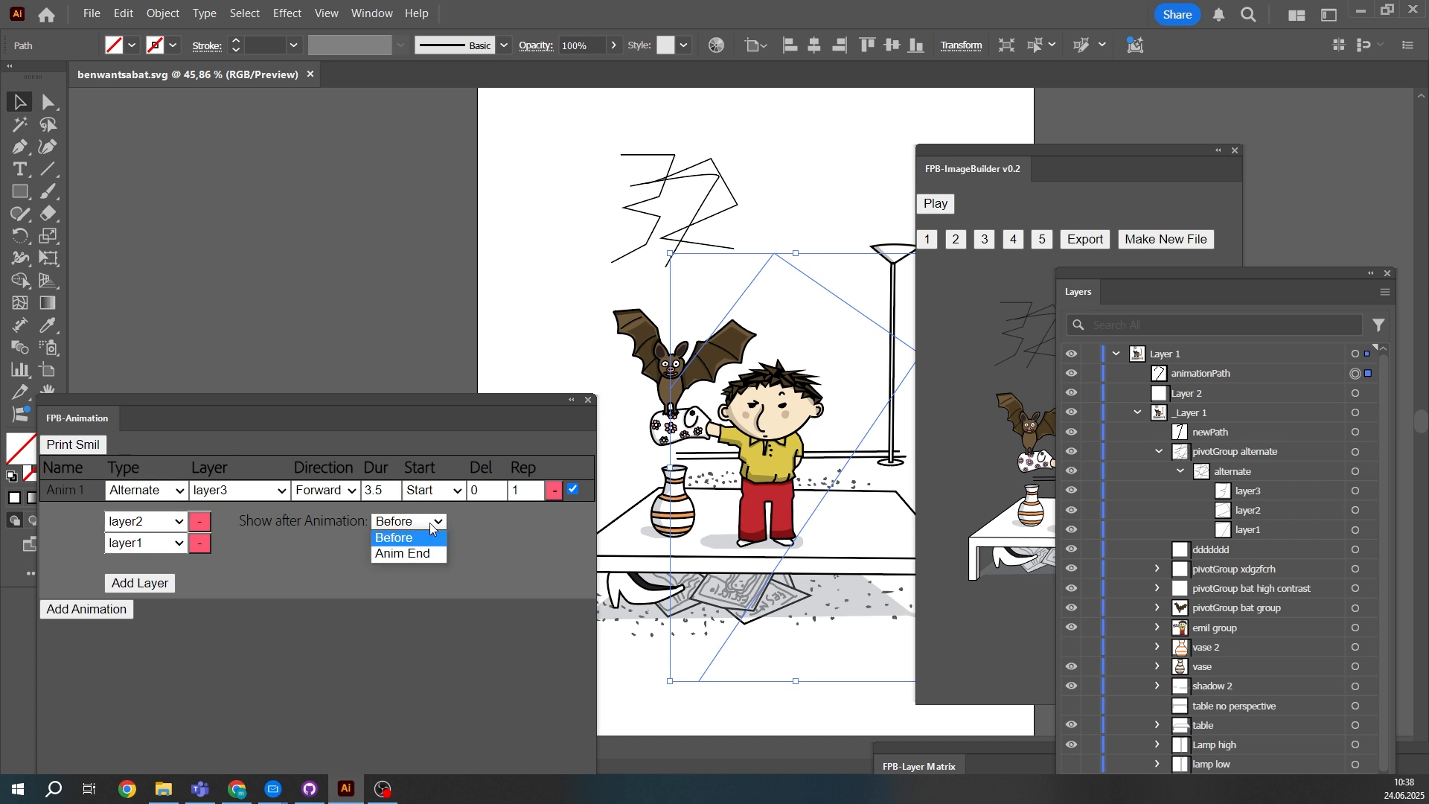
pyautogui.click(405, 538)
pyautogui.click(991, 245)
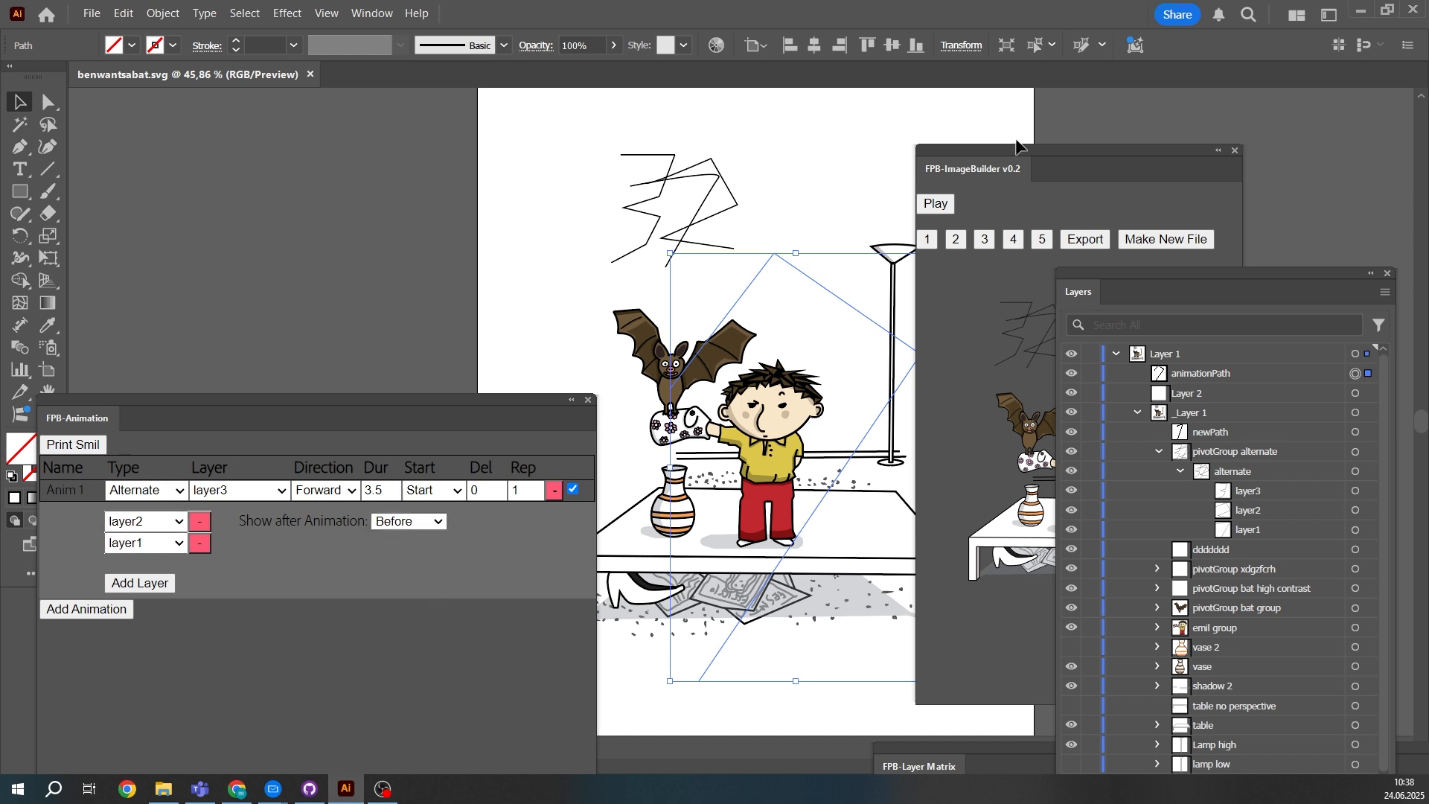
pyautogui.click(927, 244)
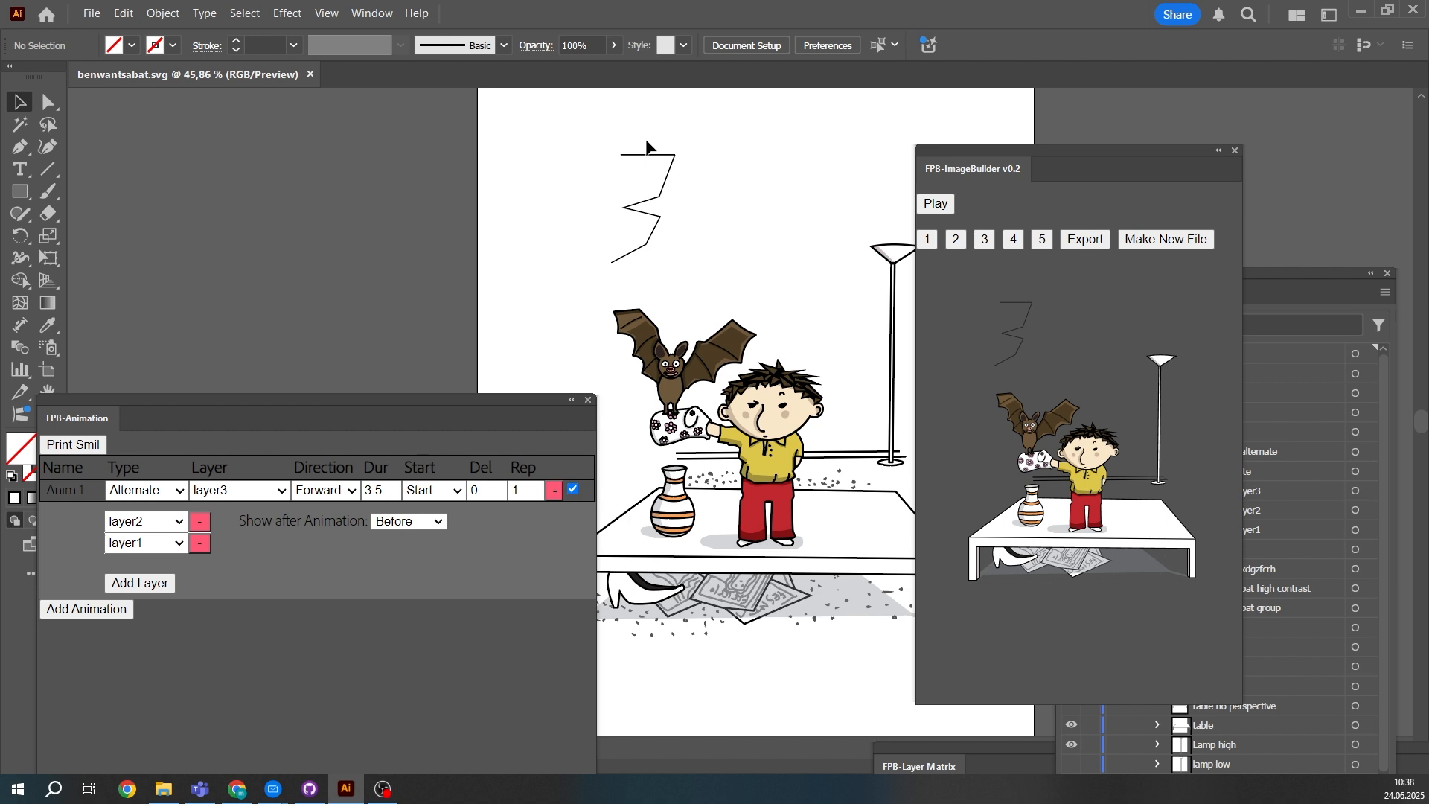
pyautogui.click(935, 204)
# - Set the Alternate animation's duration to 0.2 and preview it again
pyautogui.click(388, 495)
pyautogui.click(389, 496)
pyautogui.click(391, 494)
pyautogui.click(392, 495)
pyautogui.click(392, 494)
pyautogui.click(391, 494)
pyautogui.click(391, 495)
pyautogui.click(940, 210)
pyautogui.click(936, 204)
# - Set the Alternate animation's repetitions to 7 and play it
pyautogui.click(535, 487)
pyautogui.click(535, 487)
pyautogui.click(535, 487)
pyautogui.click(535, 487)
pyautogui.click(535, 488)
pyautogui.click(535, 487)
pyautogui.click(939, 207)
# - Add a second animation of type Transform and set its transform to Move
pyautogui.click(104, 614)
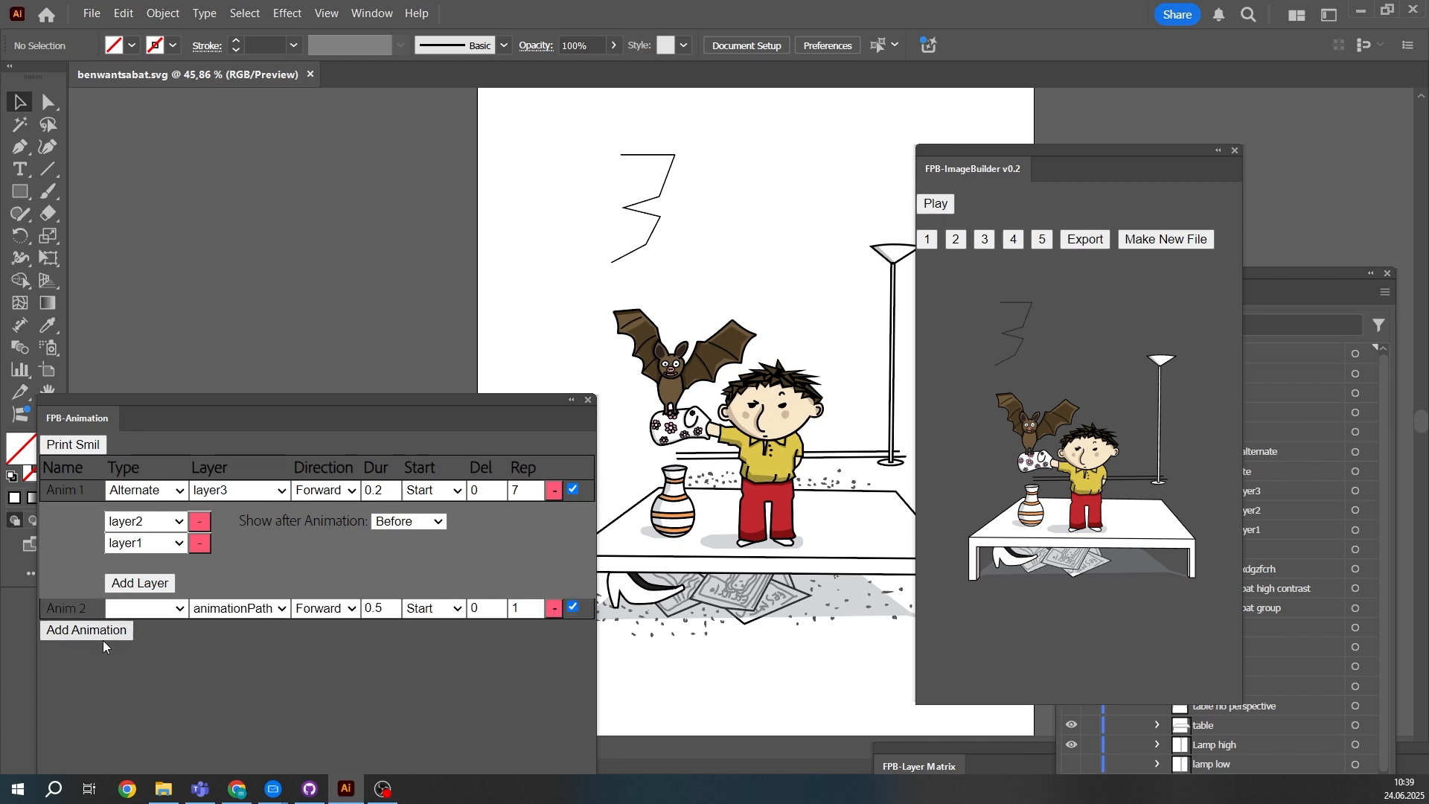
pyautogui.click(143, 617)
pyautogui.click(144, 615)
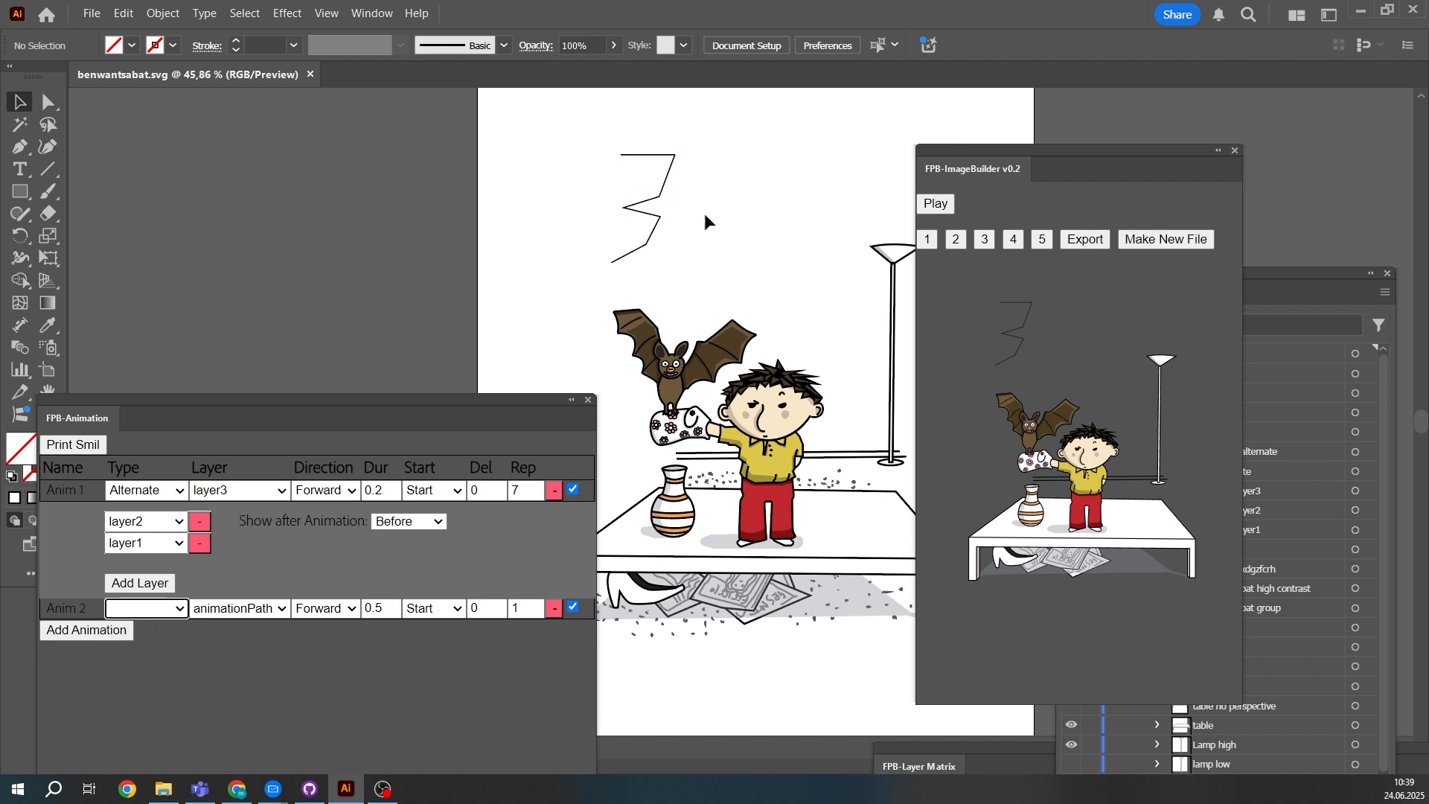
pyautogui.click(125, 616)
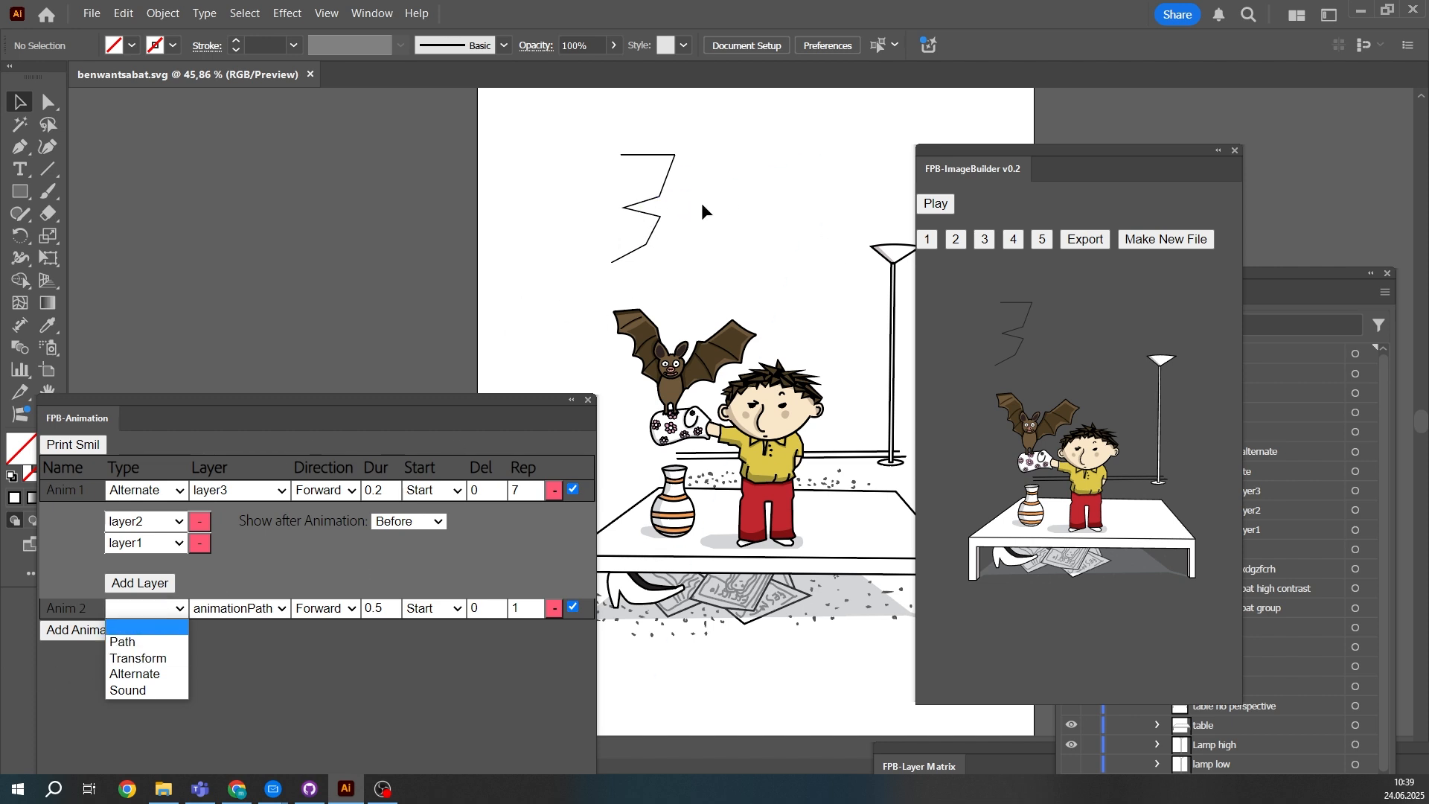
pyautogui.click(132, 659)
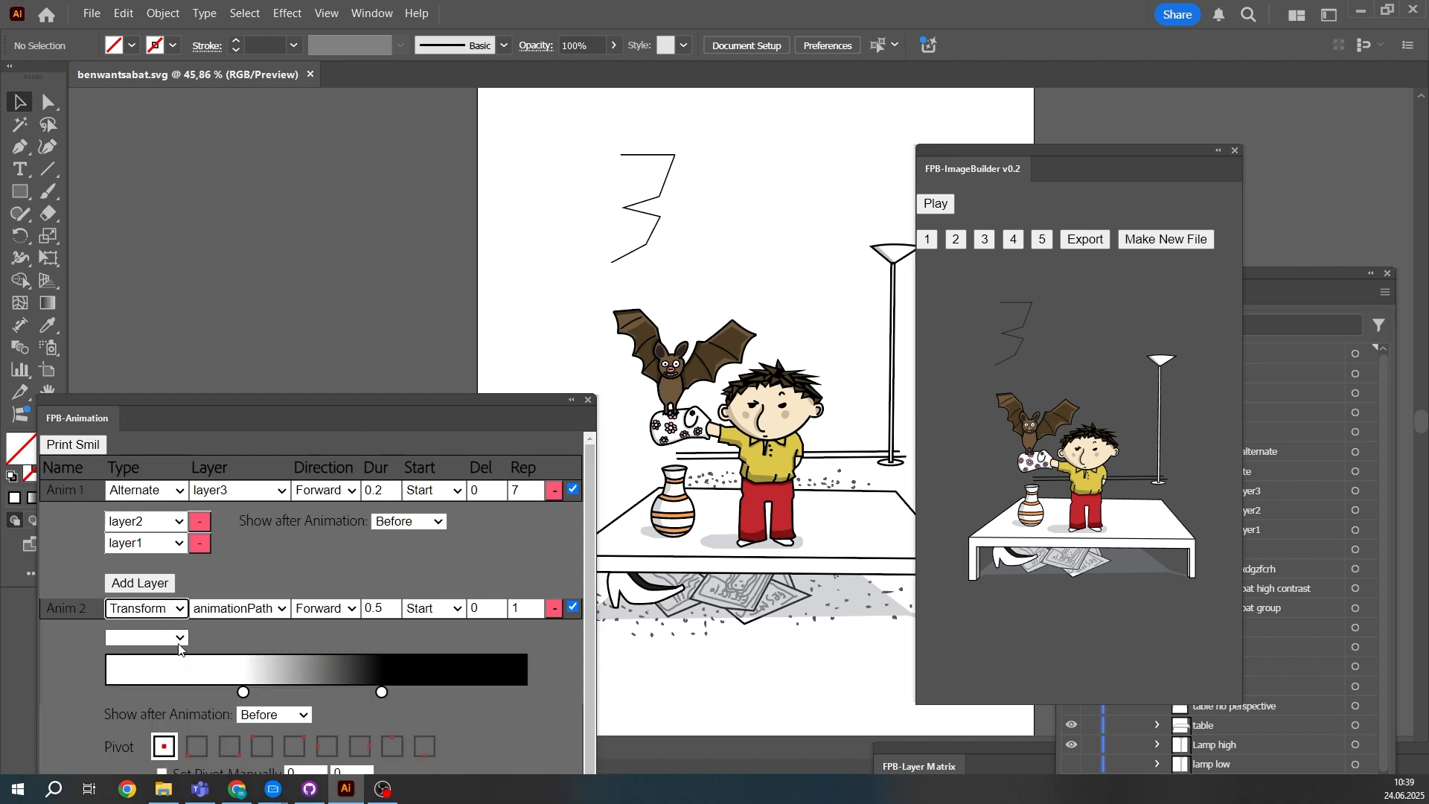
pyautogui.click(147, 637)
pyautogui.press('Escape')
pyautogui.click(137, 673)
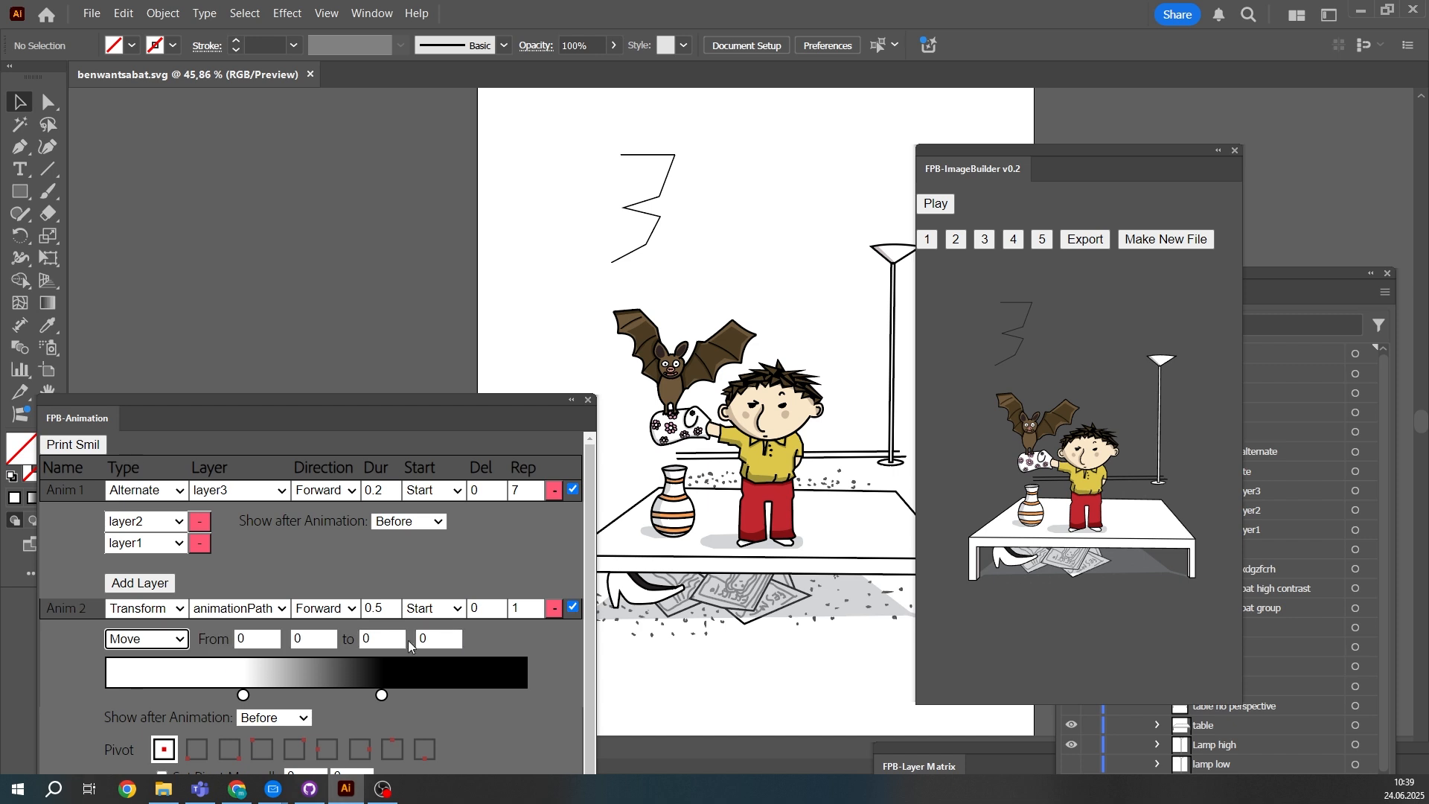
# - Set the end values of the second animation's Move transform to 120 and 120
pyautogui.click(401, 638)
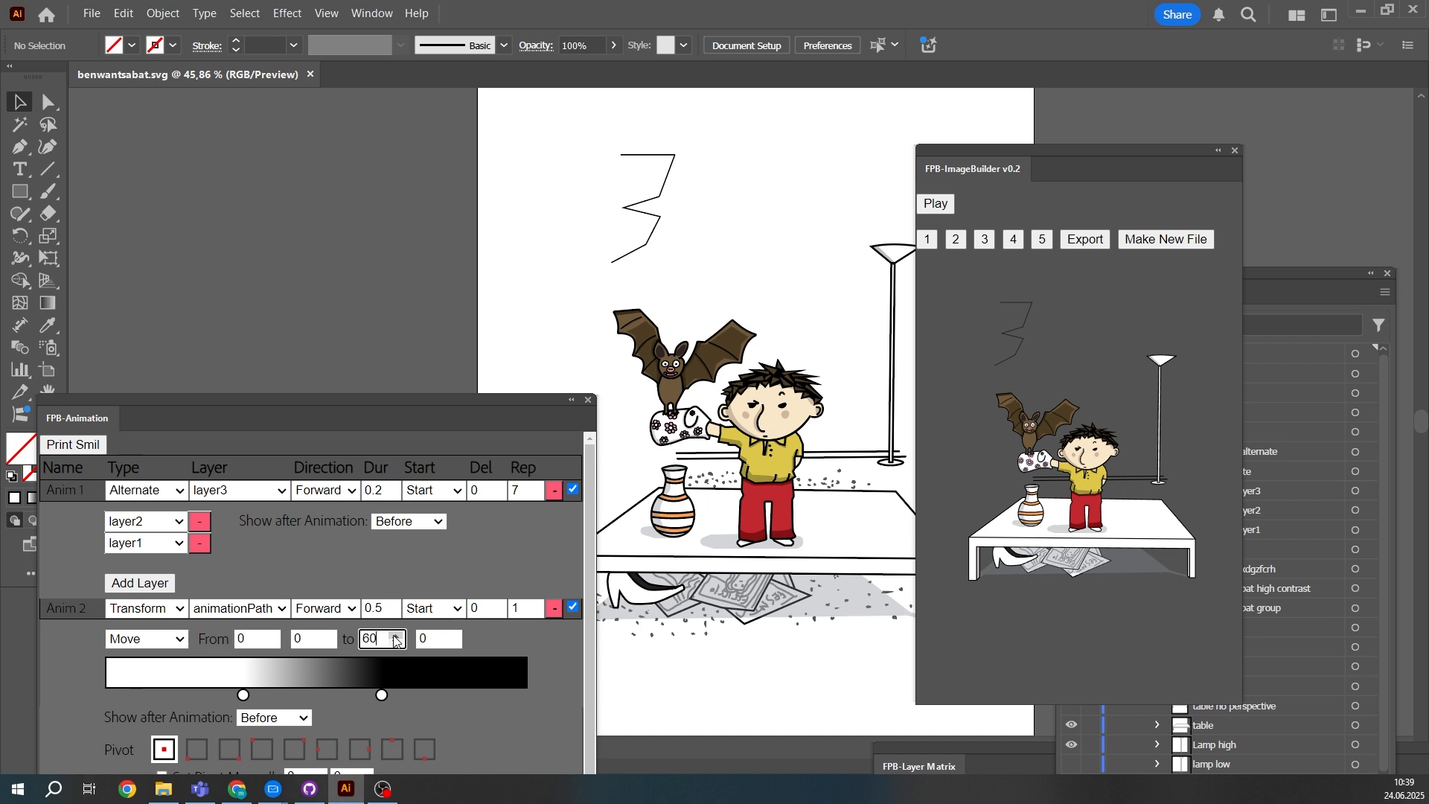
pyautogui.click(394, 637)
pyautogui.click(451, 635)
pyautogui.click(451, 635)
pyautogui.click(451, 635)
pyautogui.click(451, 634)
pyautogui.click(451, 635)
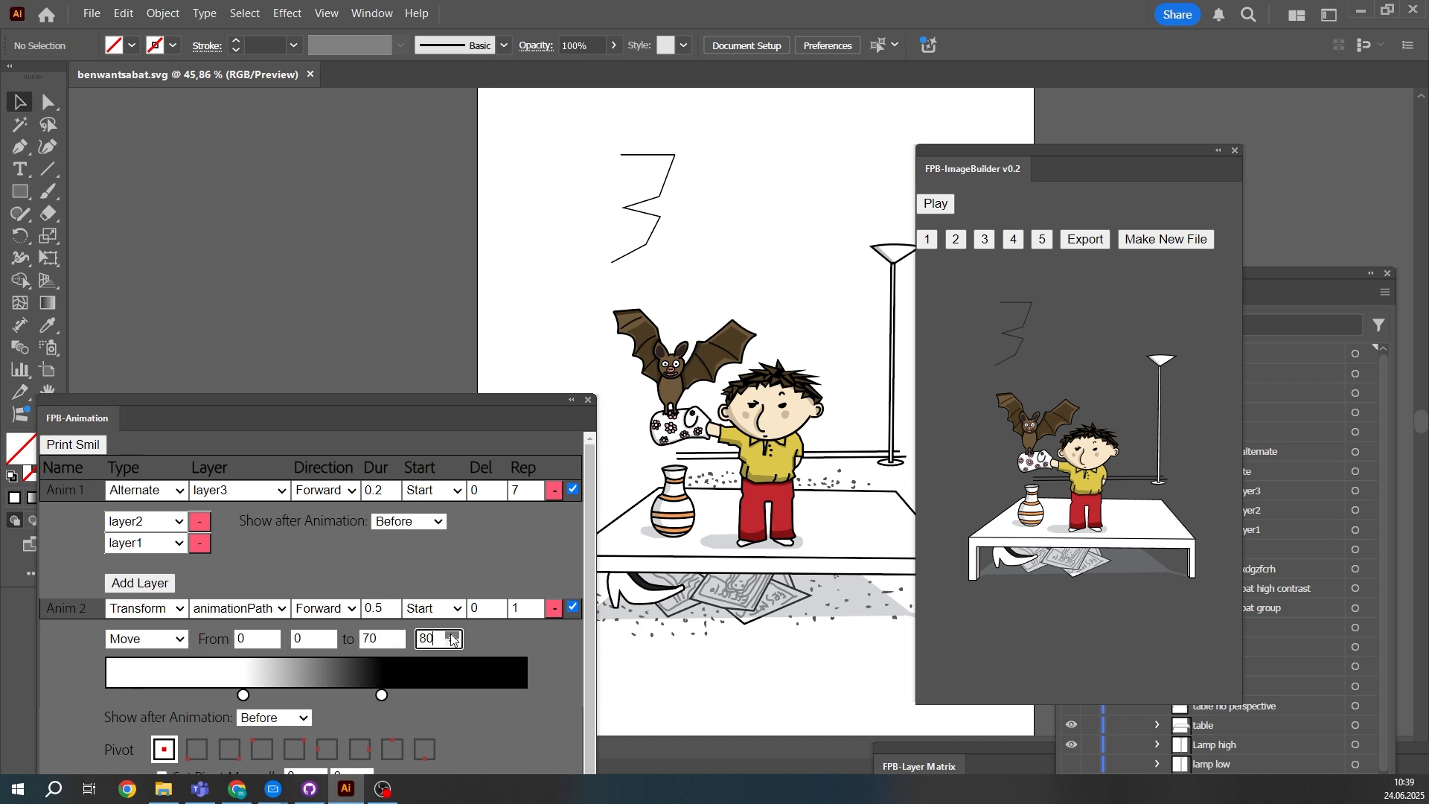
pyautogui.click(451, 635)
pyautogui.click(395, 636)
pyautogui.click(395, 635)
pyautogui.click(394, 636)
pyautogui.click(395, 635)
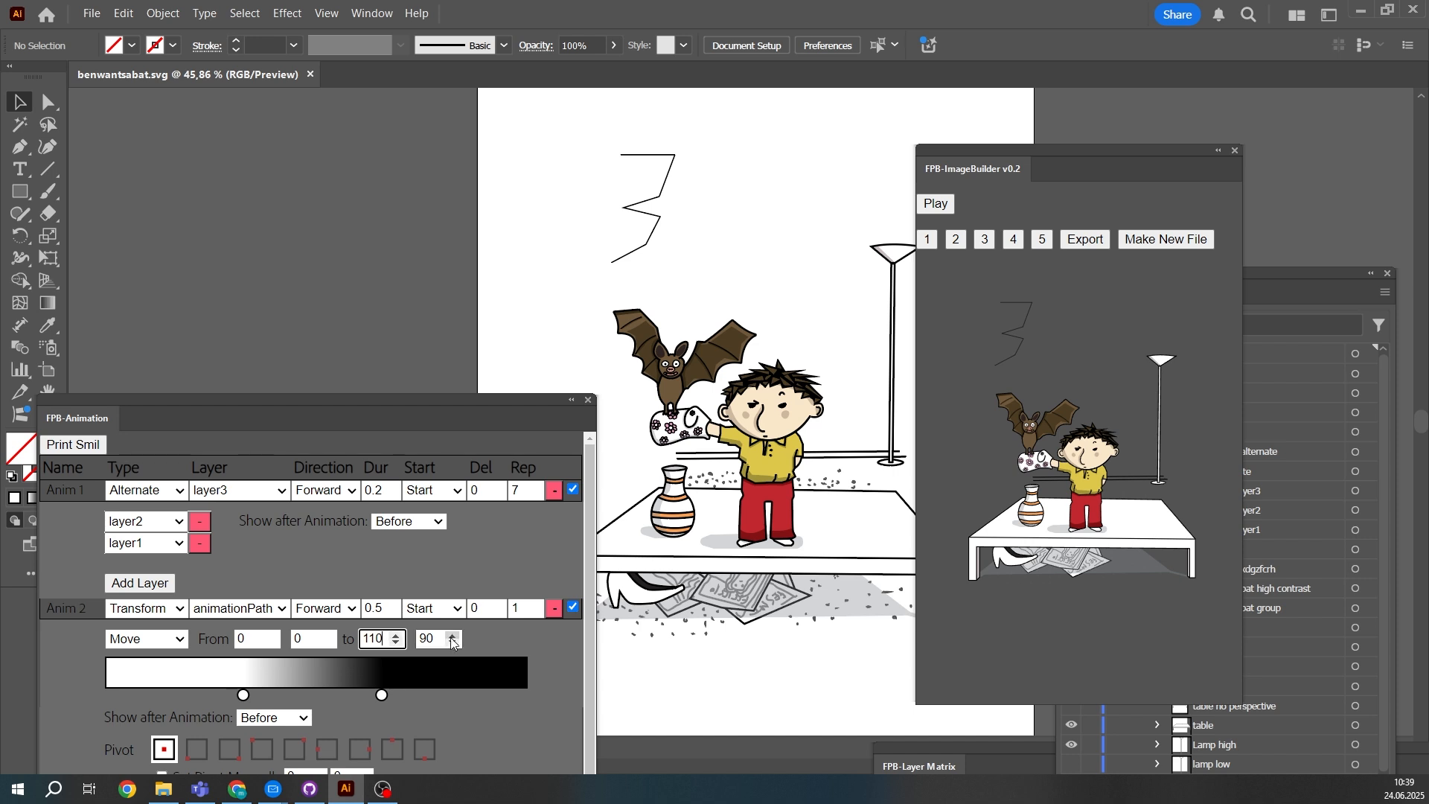
pyautogui.click(452, 636)
pyautogui.click(395, 636)
# - Assign the second animation to the alternate layer and select that layer in the document's layer list
pyautogui.click(249, 610)
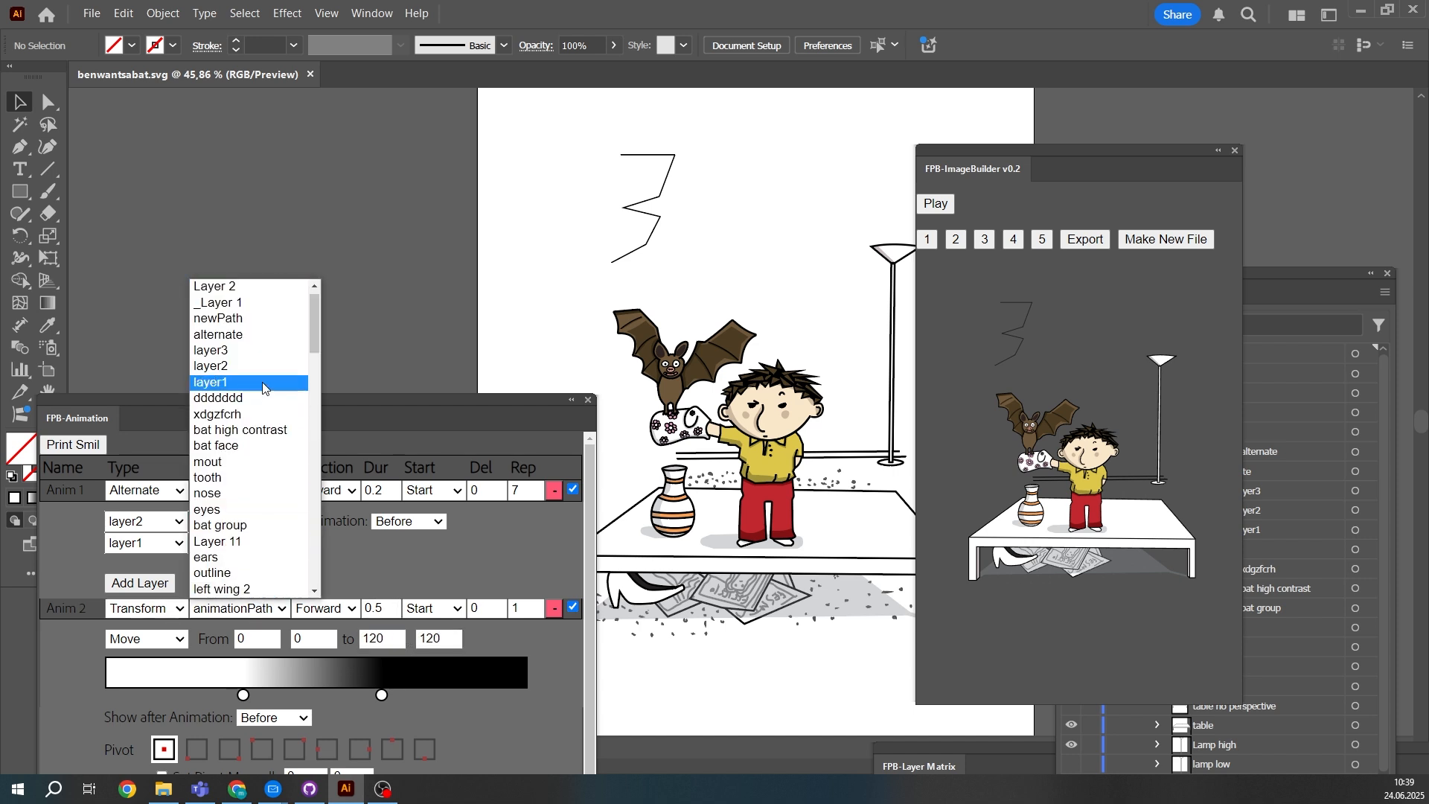
pyautogui.click(241, 335)
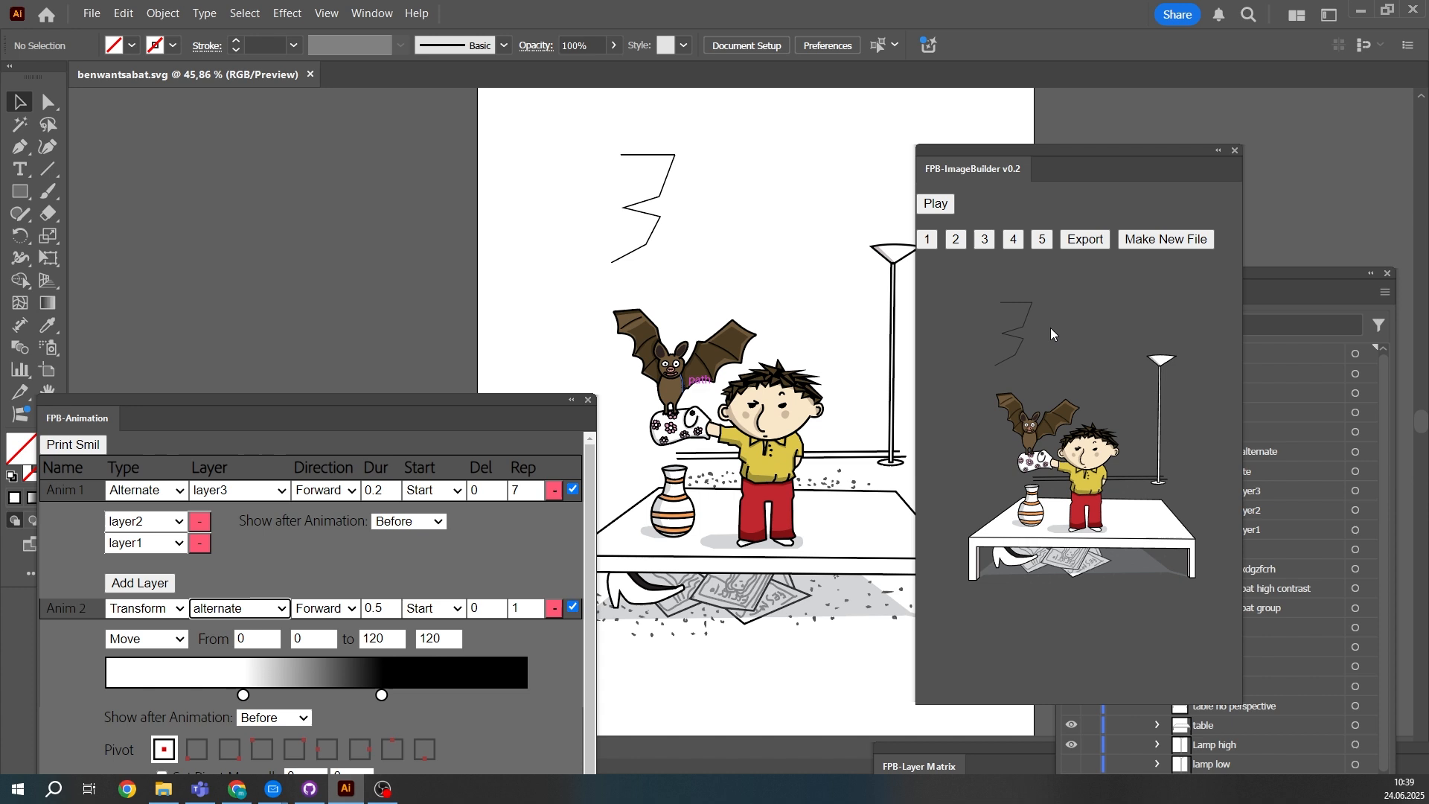
pyautogui.click(1272, 275)
pyautogui.click(1220, 476)
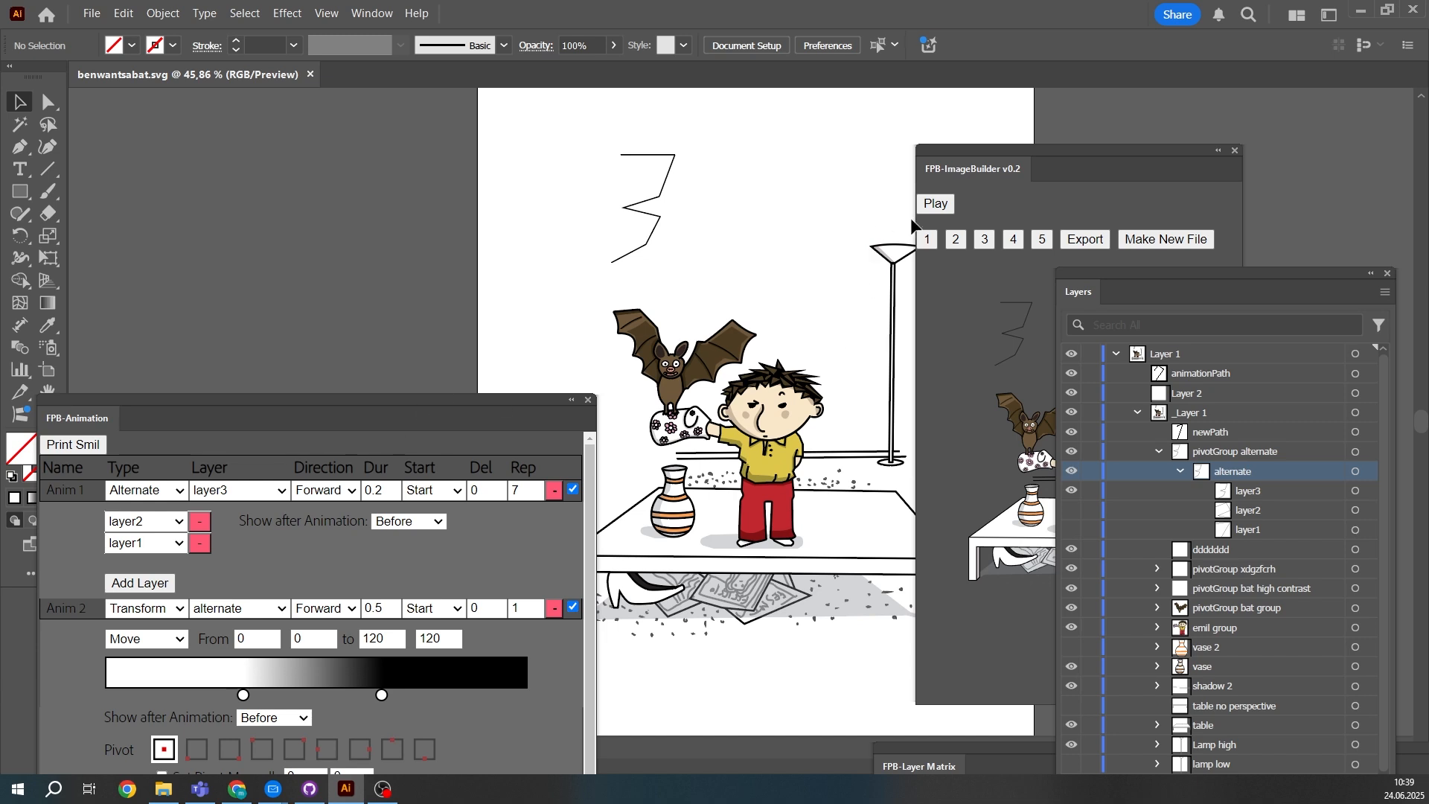
# - Set the Move animation's duration to 1.9, play both animations together and shift the animation panel slightly upward
pyautogui.click(386, 608)
pyautogui.click(1075, 150)
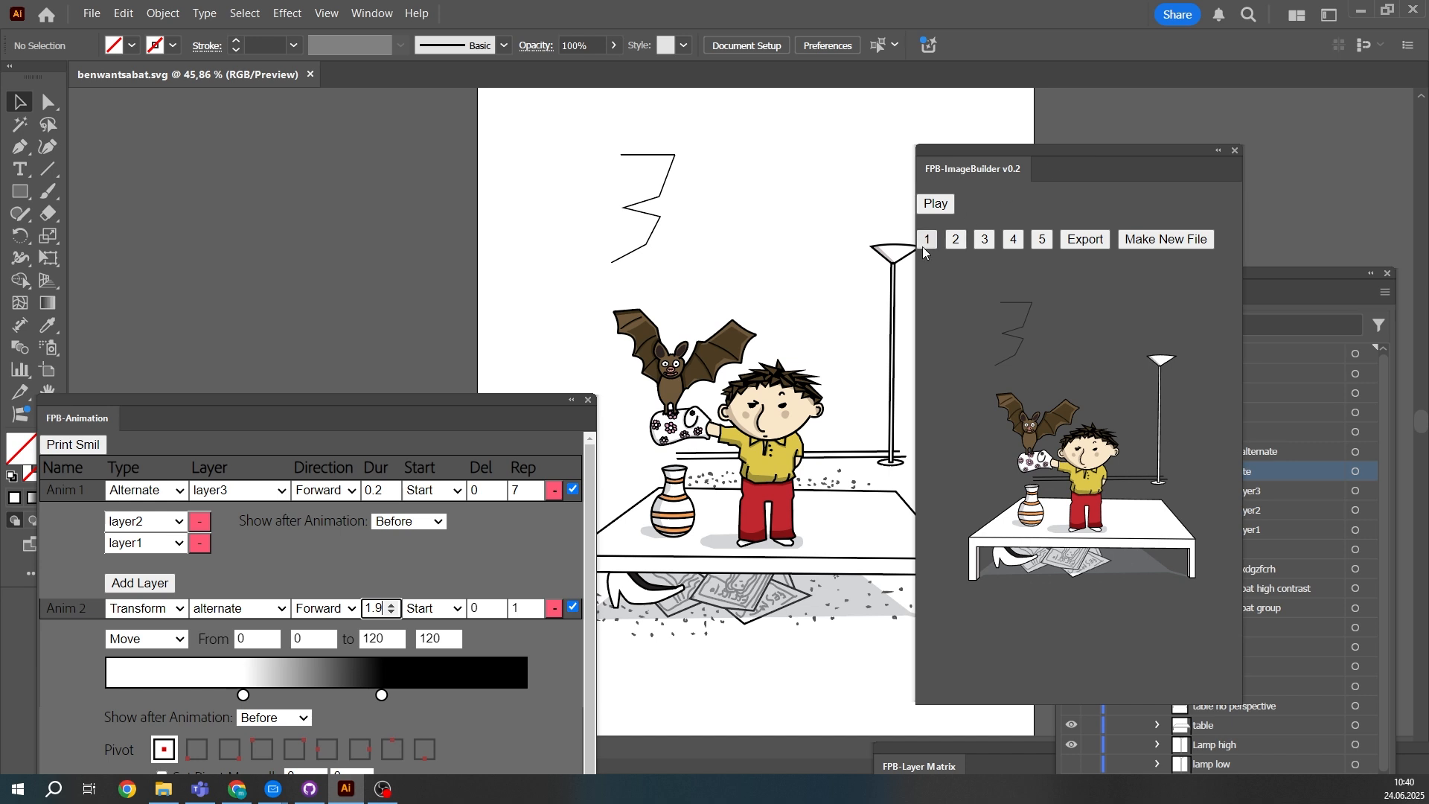
pyautogui.click(930, 206)
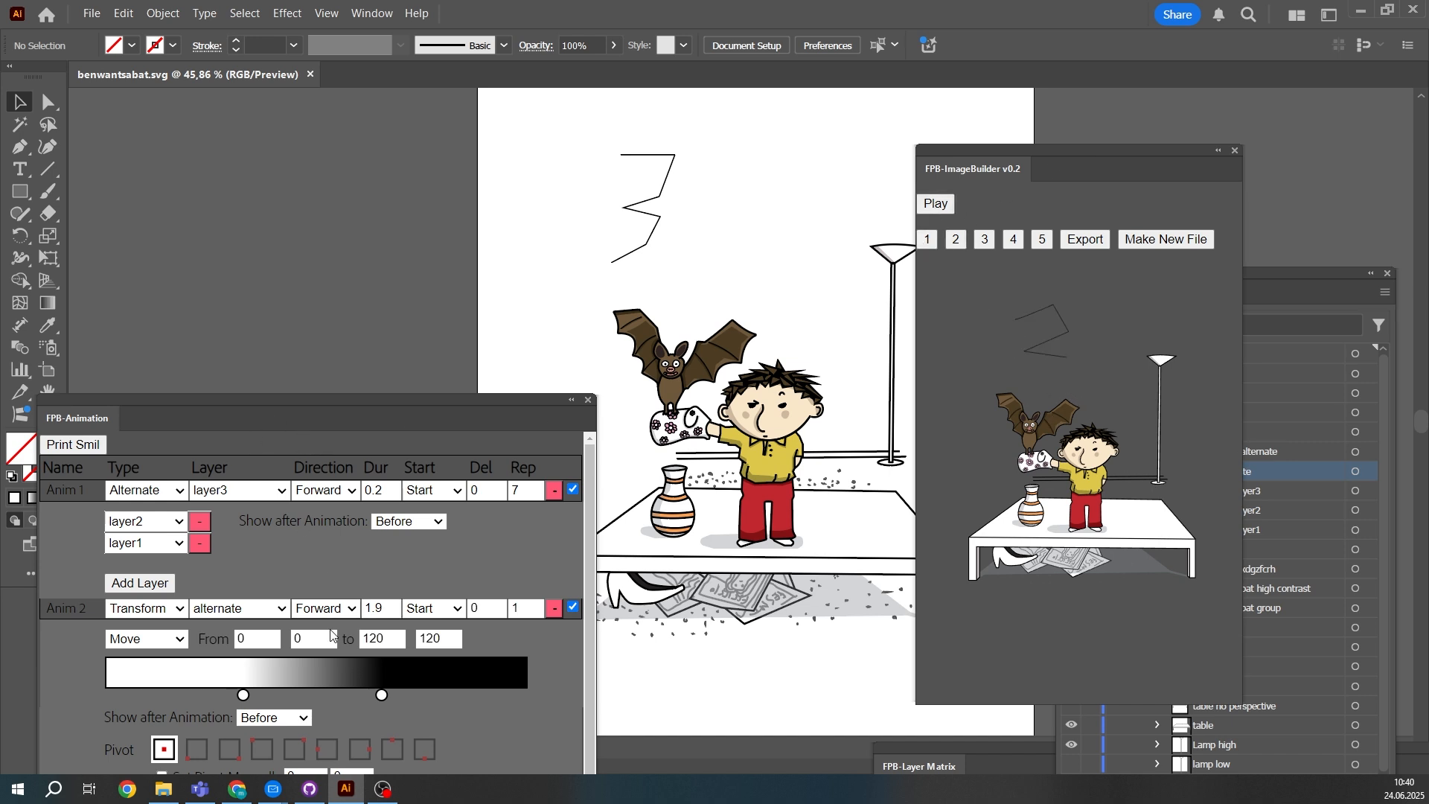
pyautogui.moveTo(278, 408); pyautogui.dragTo(277, 393)
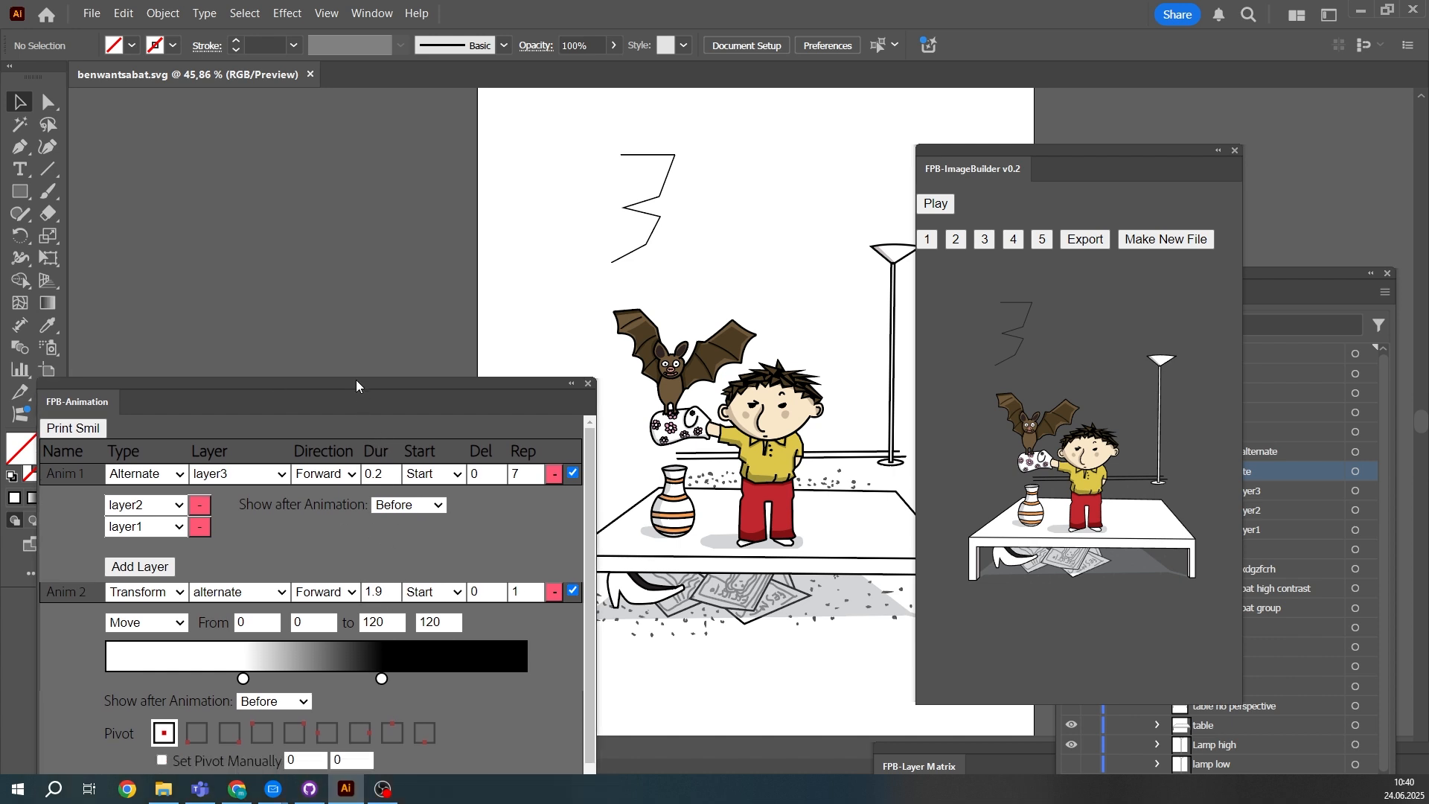
# - Shift the animation panel upward and add a third animation of type Sound
pyautogui.moveTo(348, 391); pyautogui.dragTo(343, 313)
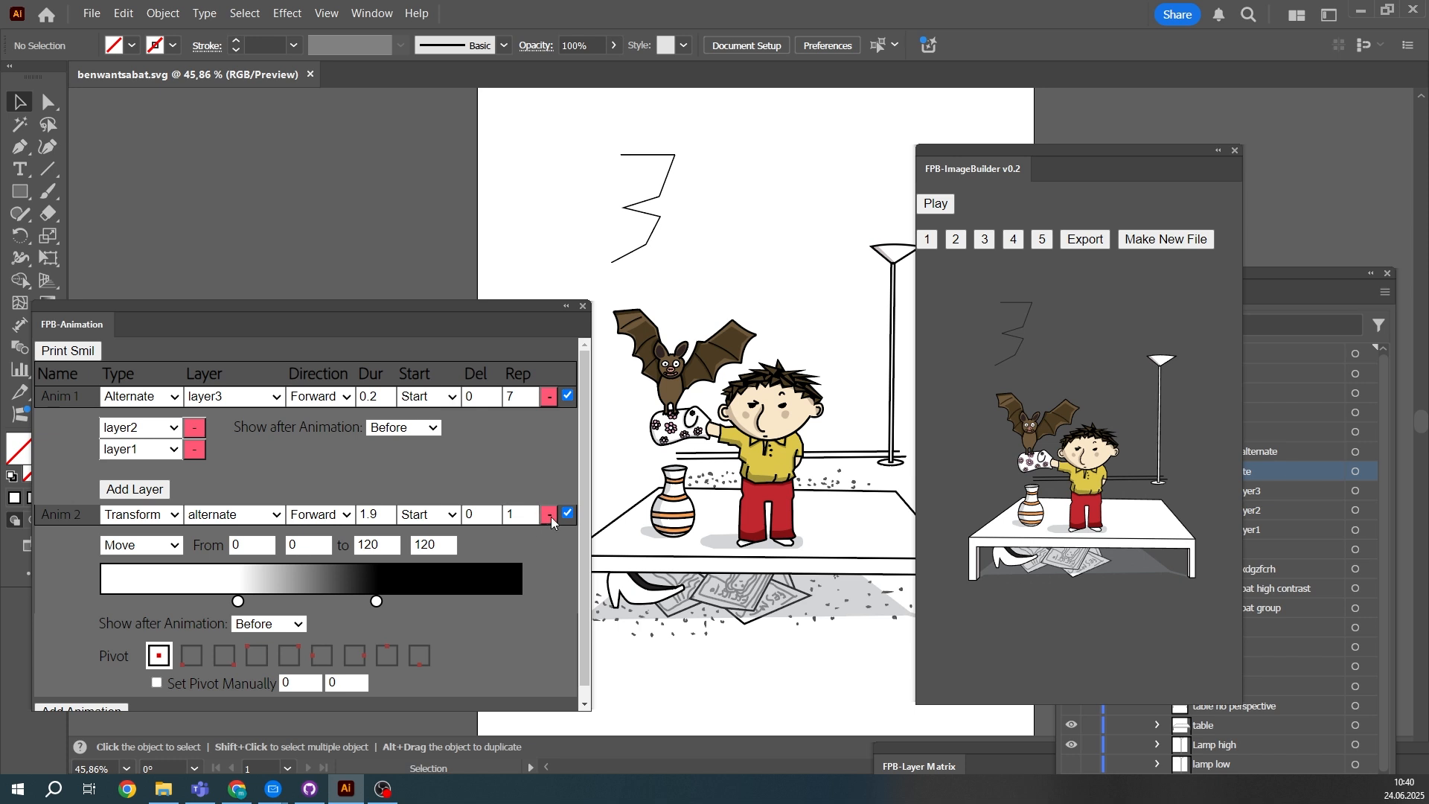
pyautogui.scroll(-1, 160, 565)
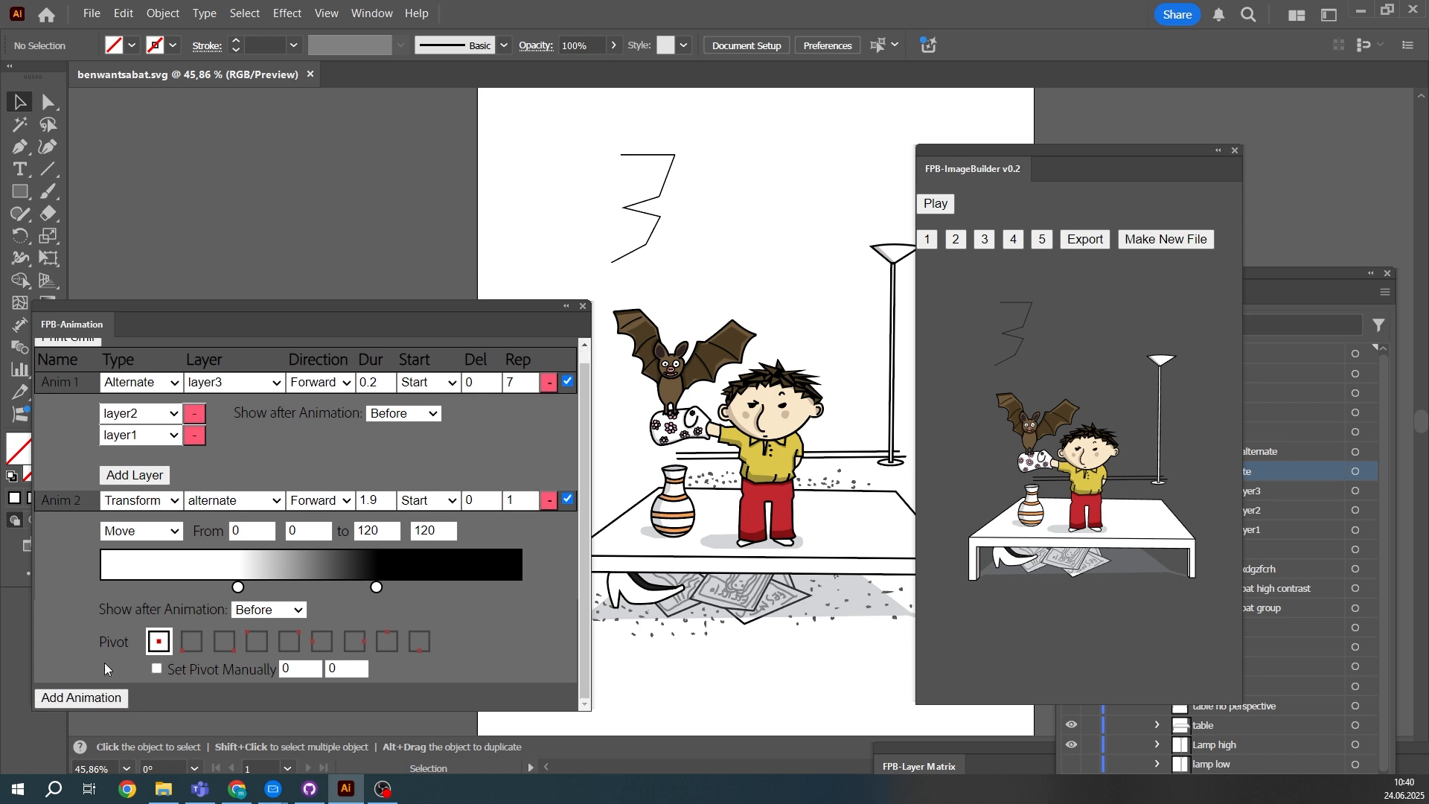
pyautogui.click(81, 701)
pyautogui.click(134, 697)
pyautogui.click(146, 678)
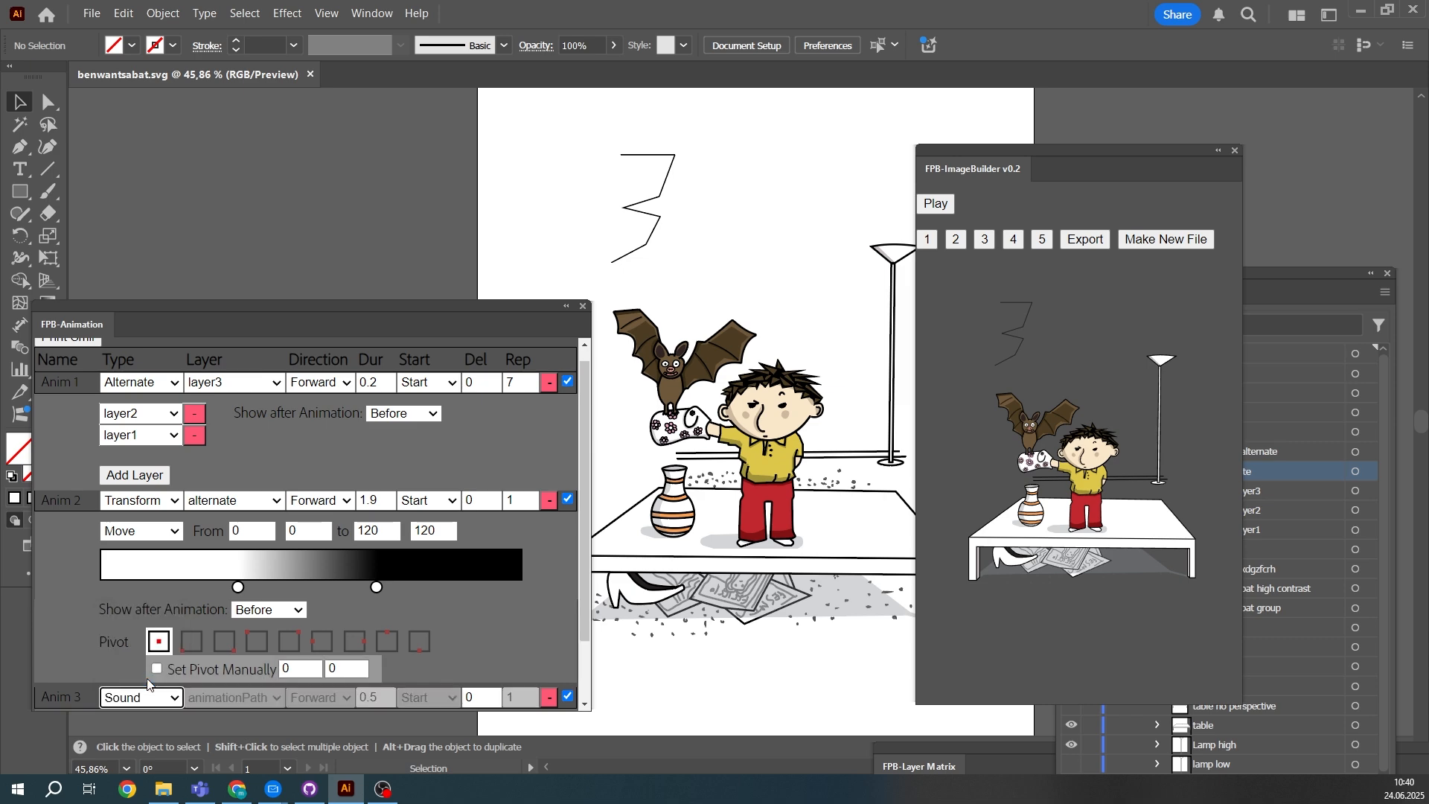
pyautogui.scroll(-1, 185, 646)
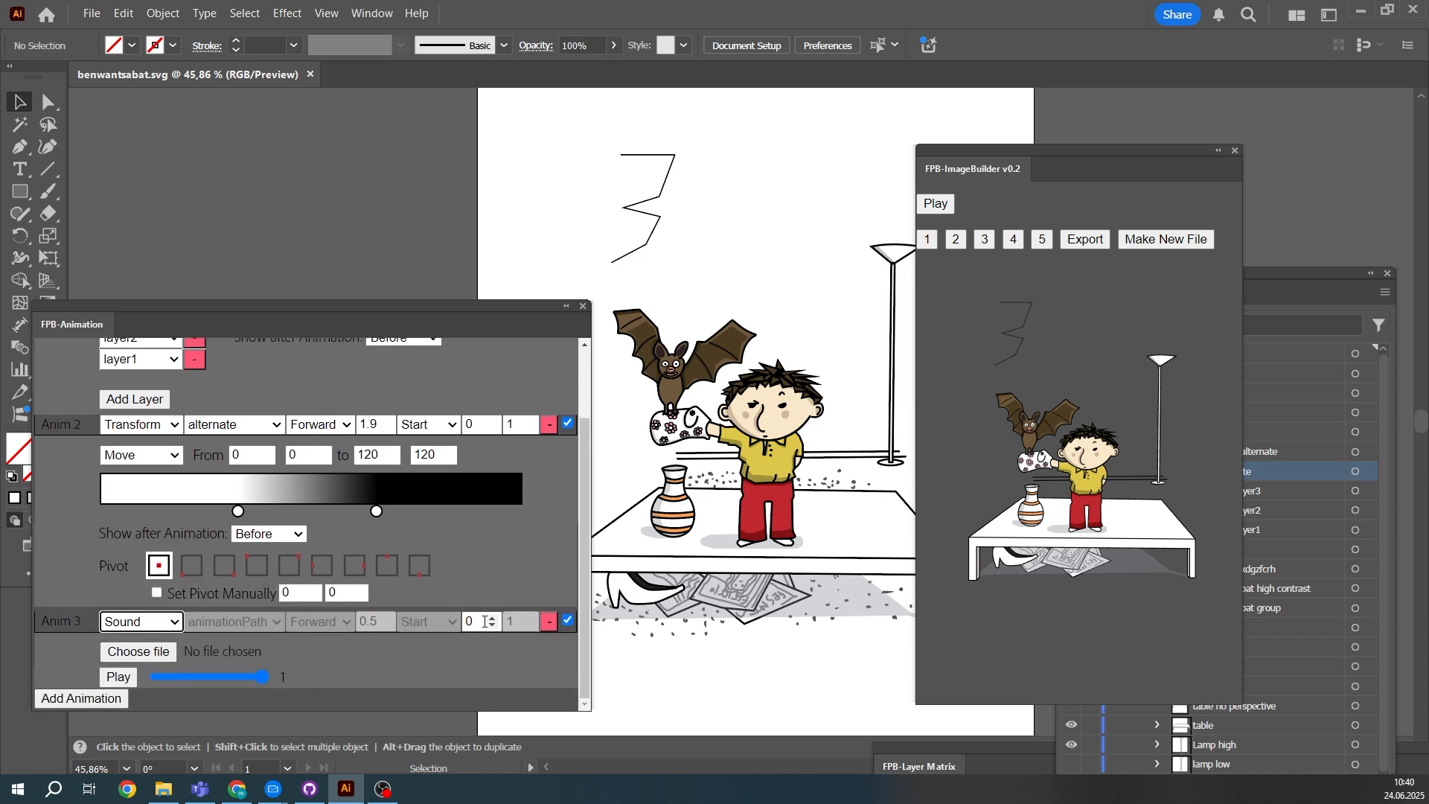
# - Load boing-sfx.mp3 into the Sound animation, preview the sound and play it together with the other animations
pyautogui.click(135, 653)
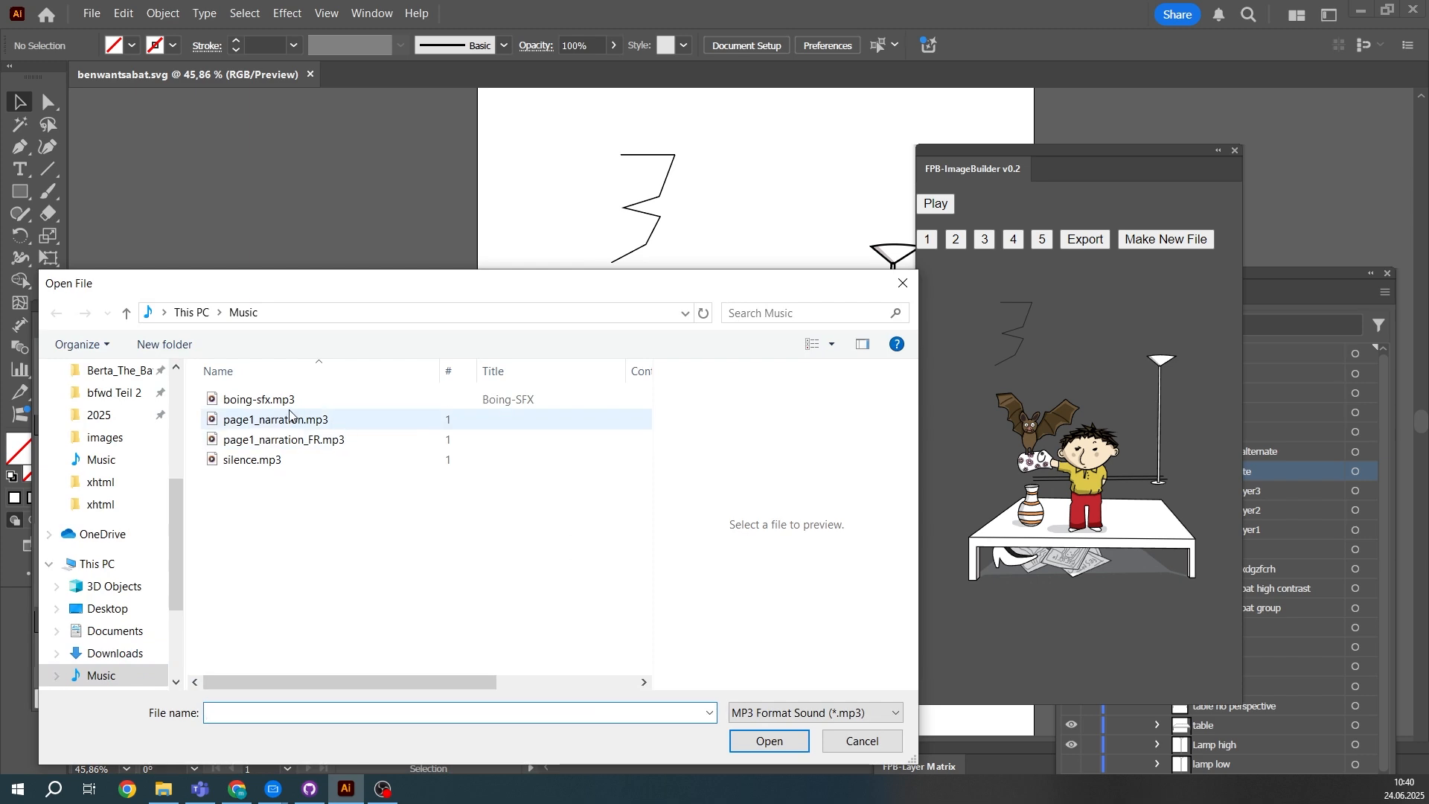
pyautogui.click(260, 400)
pyautogui.click(769, 740)
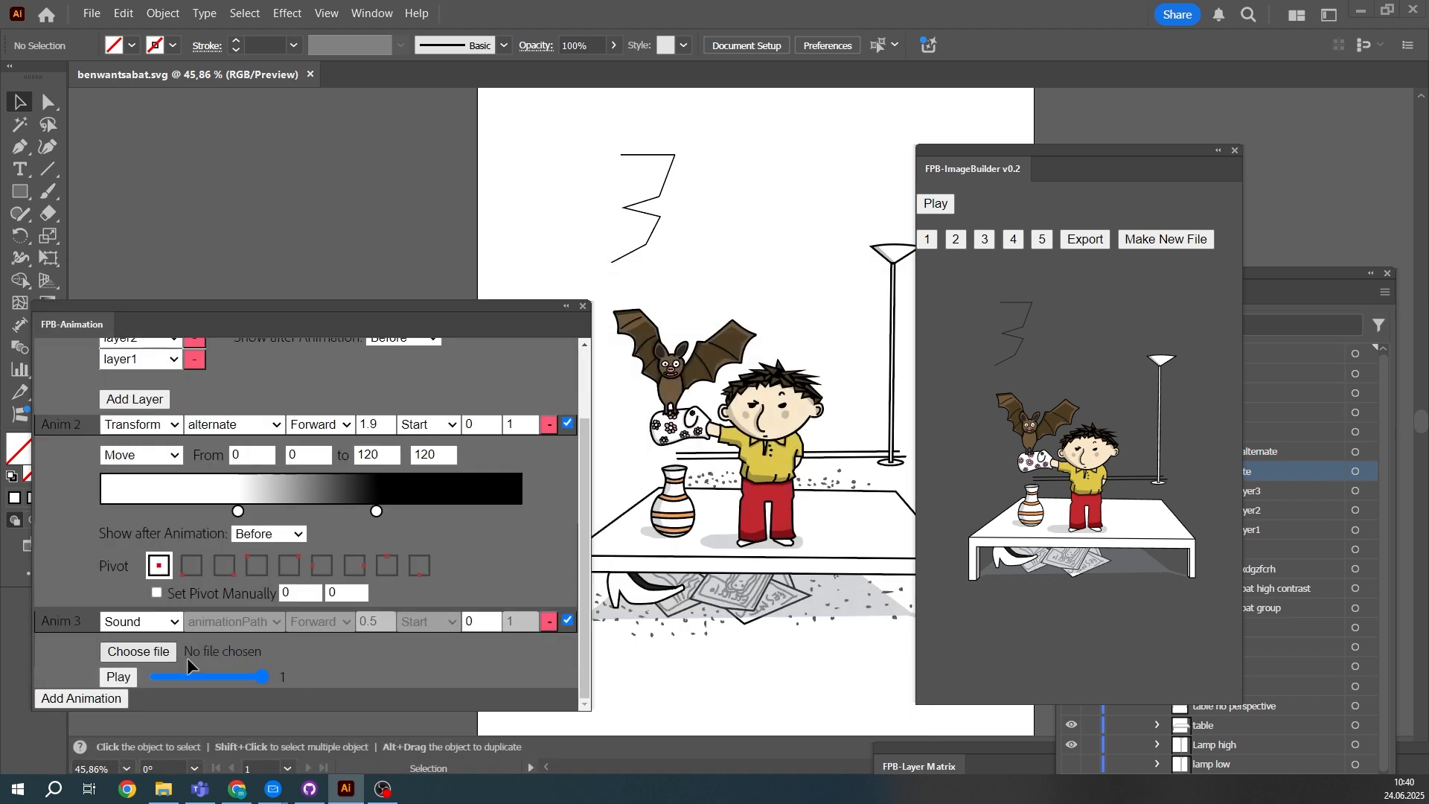
pyautogui.click(117, 677)
pyautogui.click(116, 677)
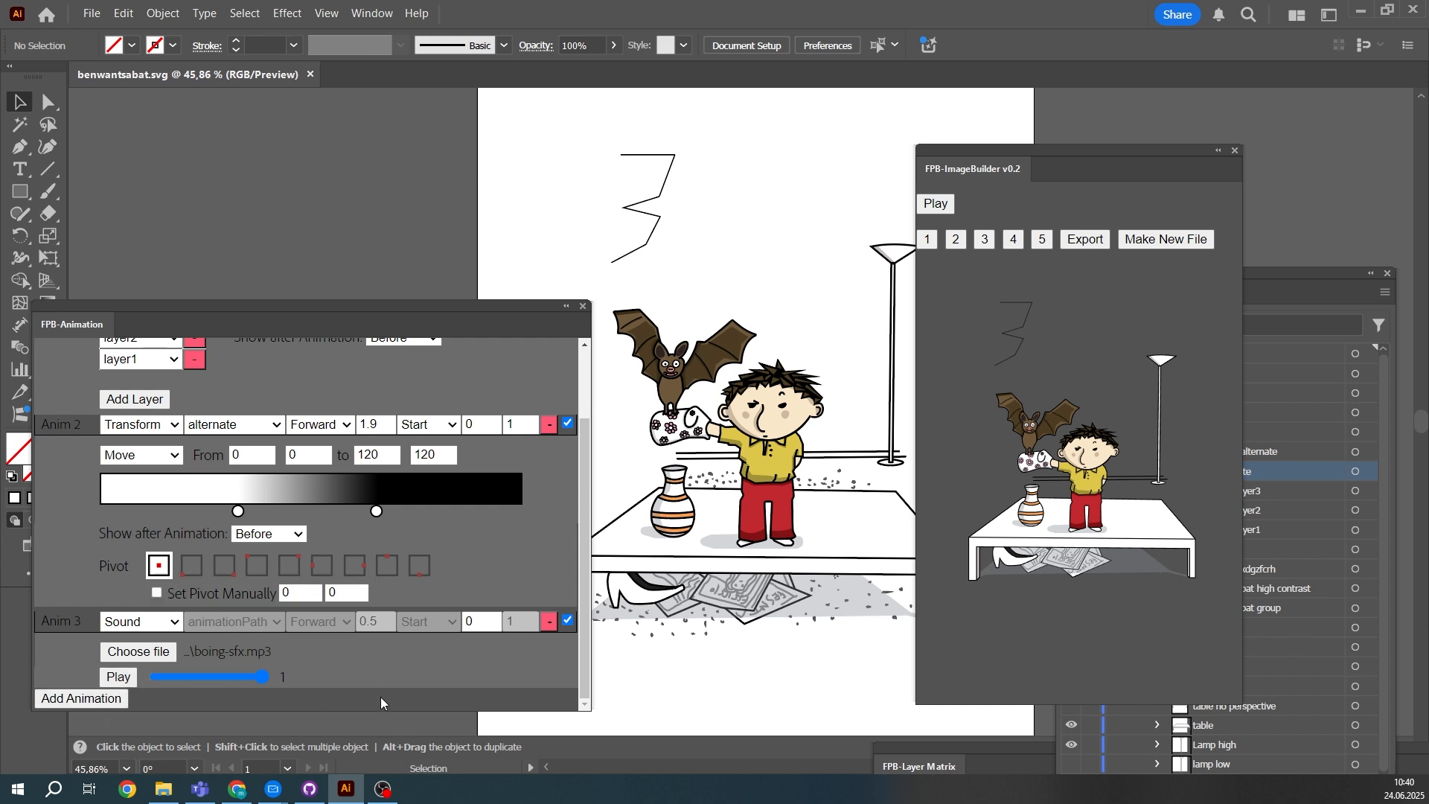
pyautogui.click(928, 233)
pyautogui.click(936, 206)
# - Try adjusting the Sound animation's delay and remove that animation from the list
pyautogui.scroll(2, 462, 484)
pyautogui.scroll(-2, 476, 417)
pyautogui.click(491, 627)
pyautogui.click(491, 625)
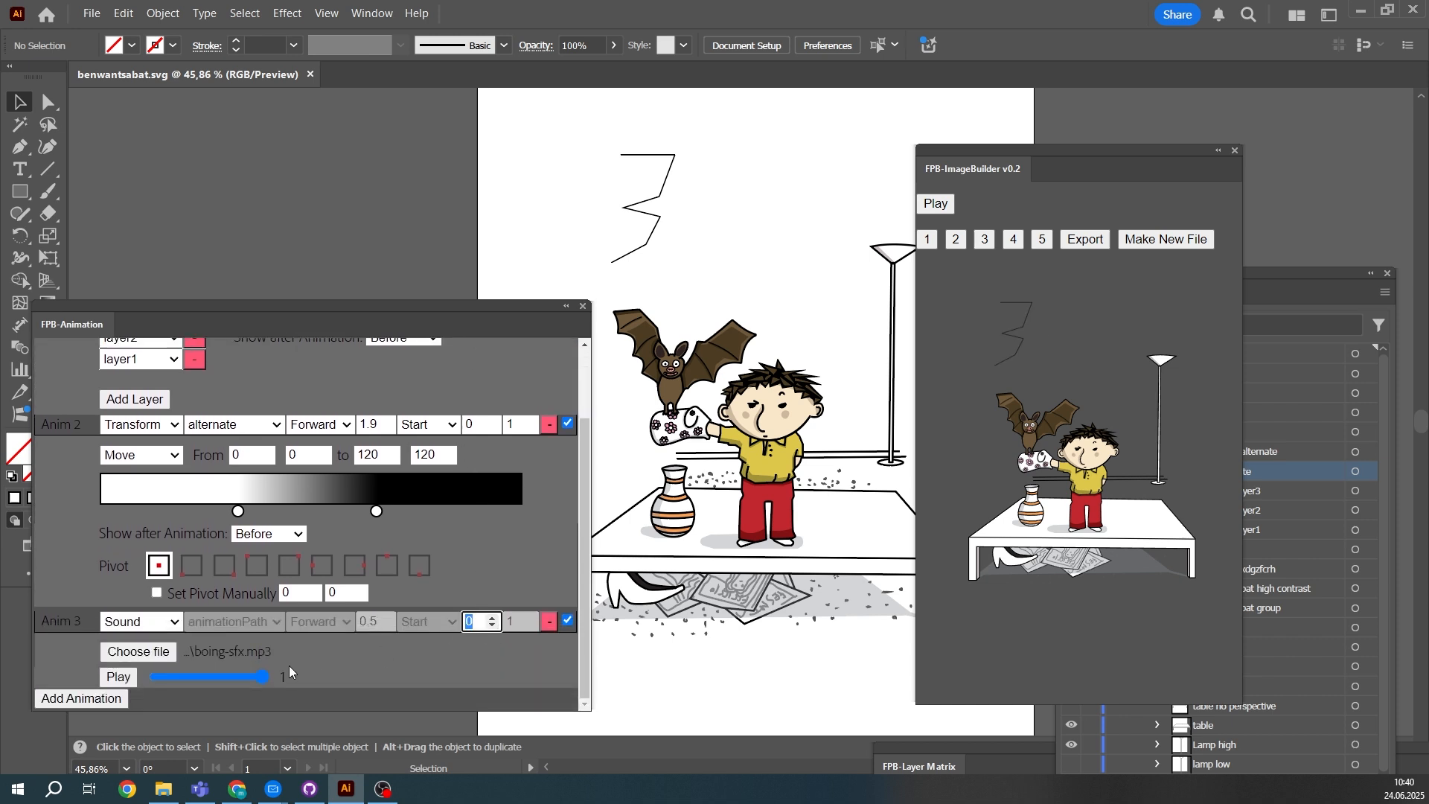
pyautogui.click(546, 623)
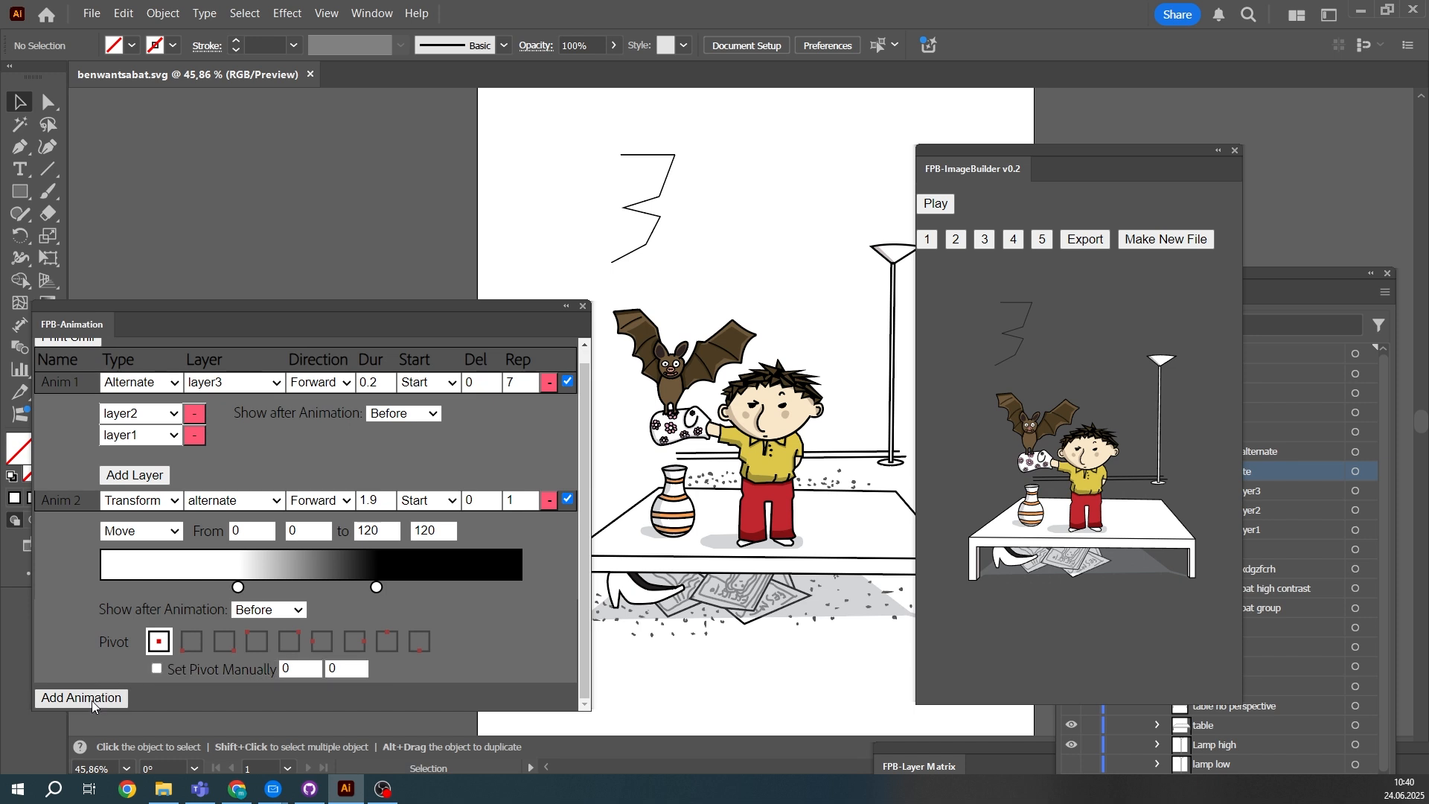
pyautogui.click(91, 699)
pyautogui.scroll(-1, 119, 677)
pyautogui.click(146, 676)
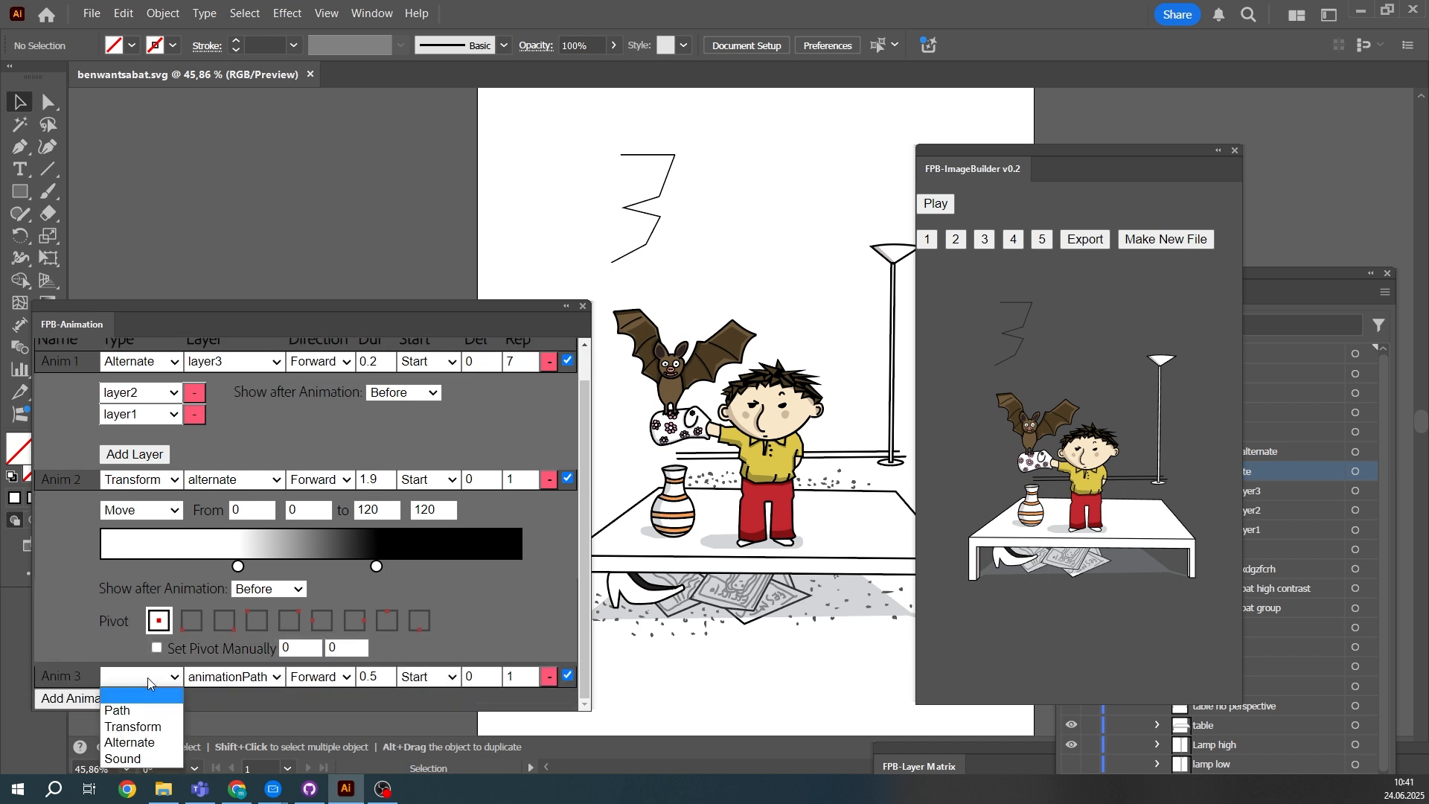
pyautogui.click(147, 677)
# - Try different gradient handle spacings for the Move animation, set both handles close together near the black end and play the animations
pyautogui.scroll(2, 211, 571)
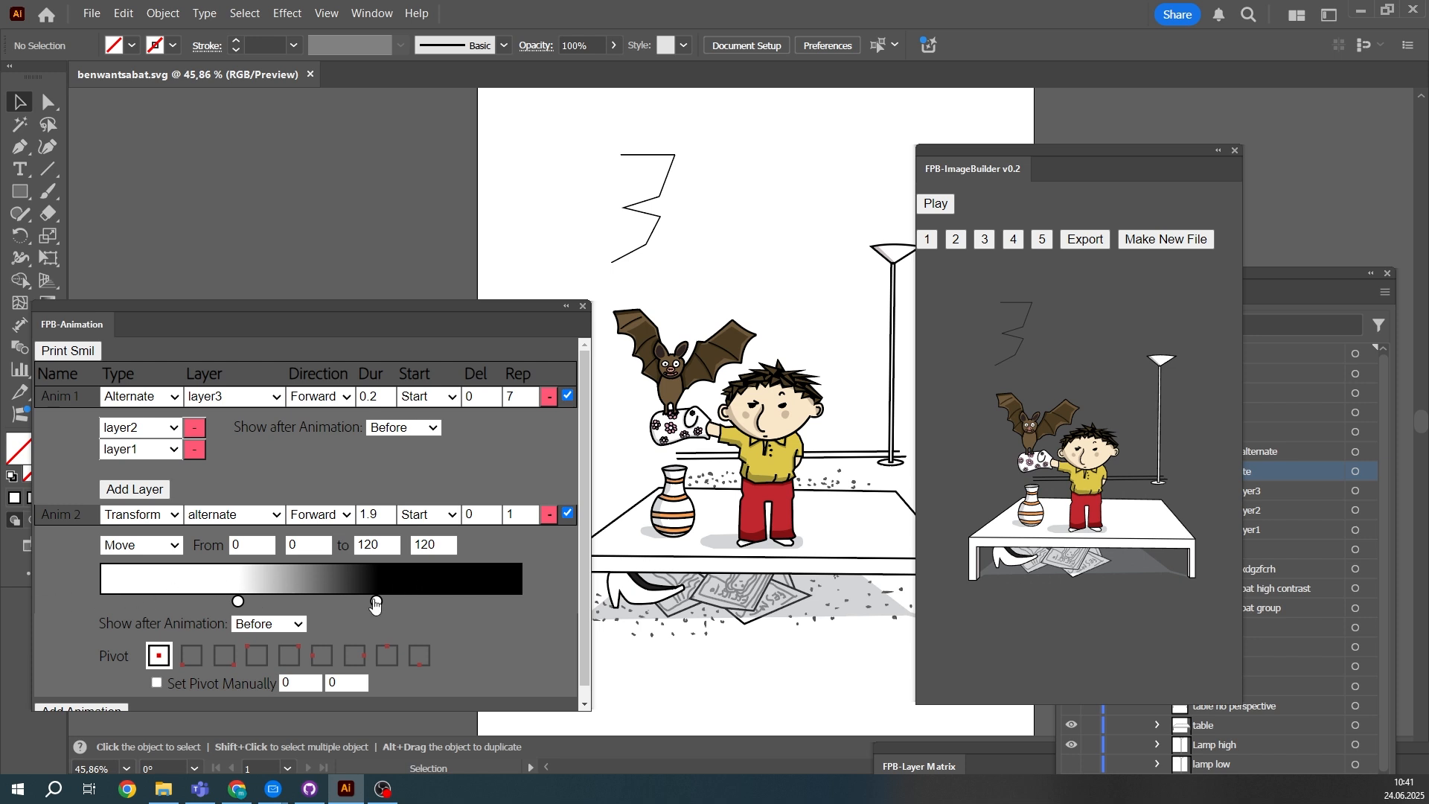
pyautogui.moveTo(376, 601); pyautogui.dragTo(450, 607)
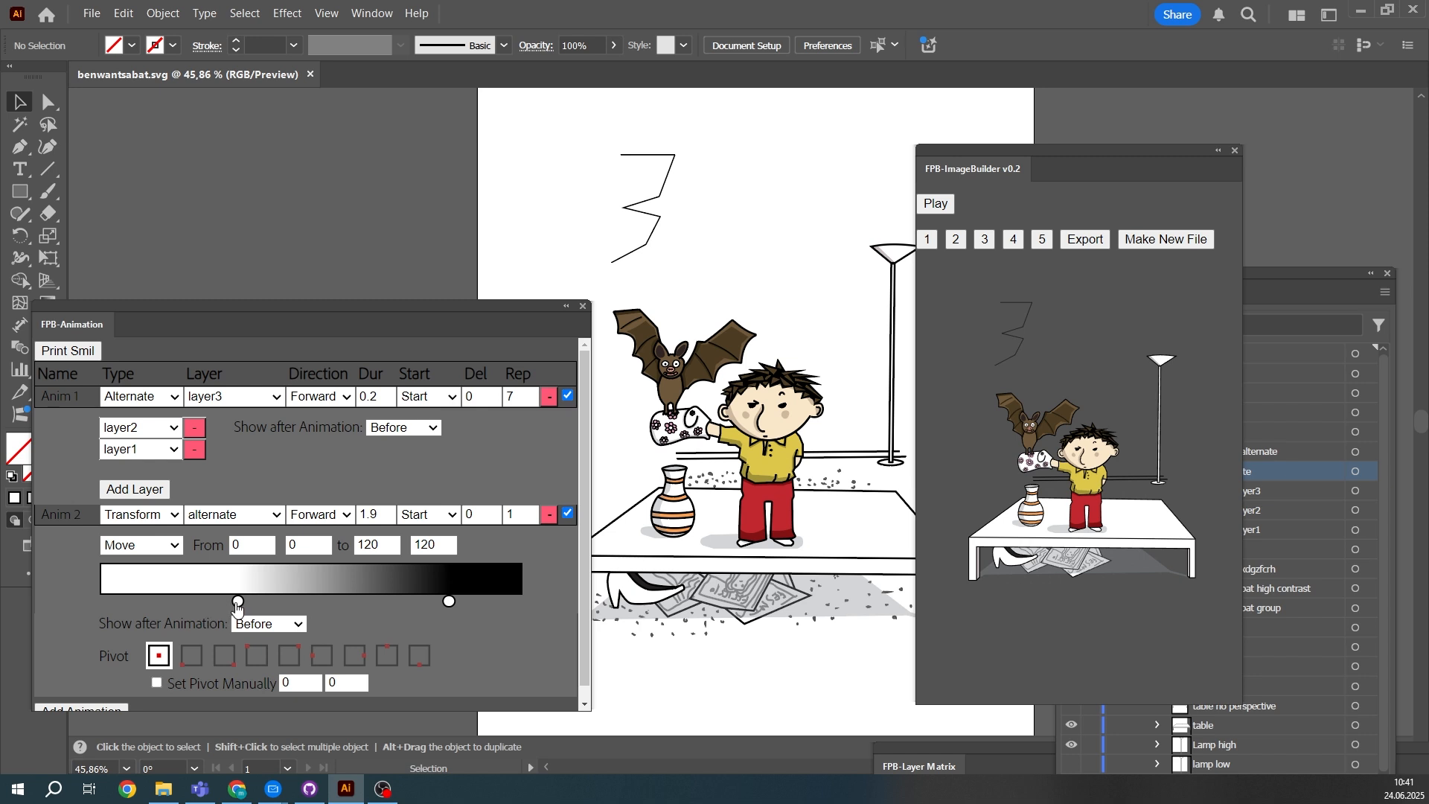
pyautogui.moveTo(237, 606); pyautogui.dragTo(352, 607)
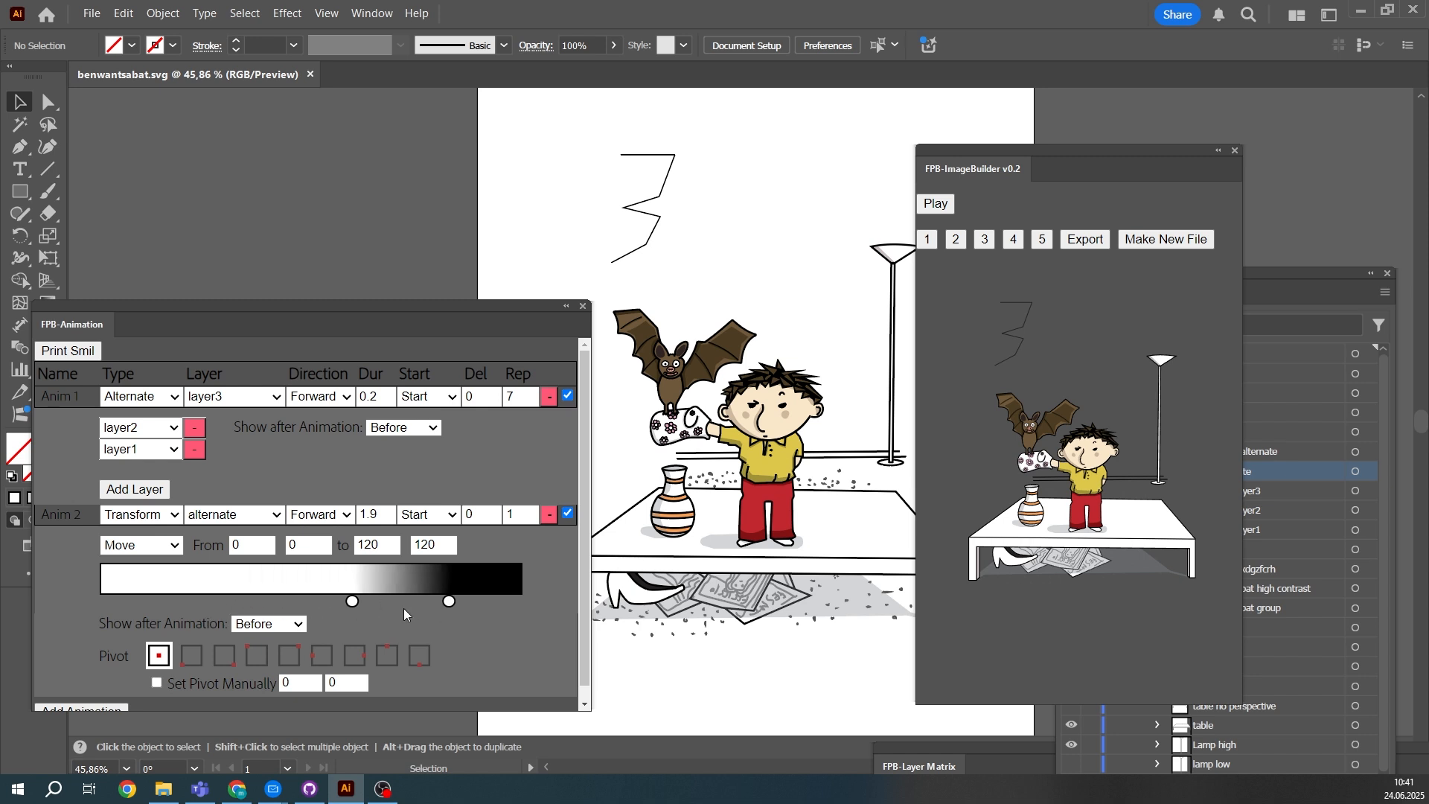
pyautogui.moveTo(353, 602); pyautogui.dragTo(194, 602)
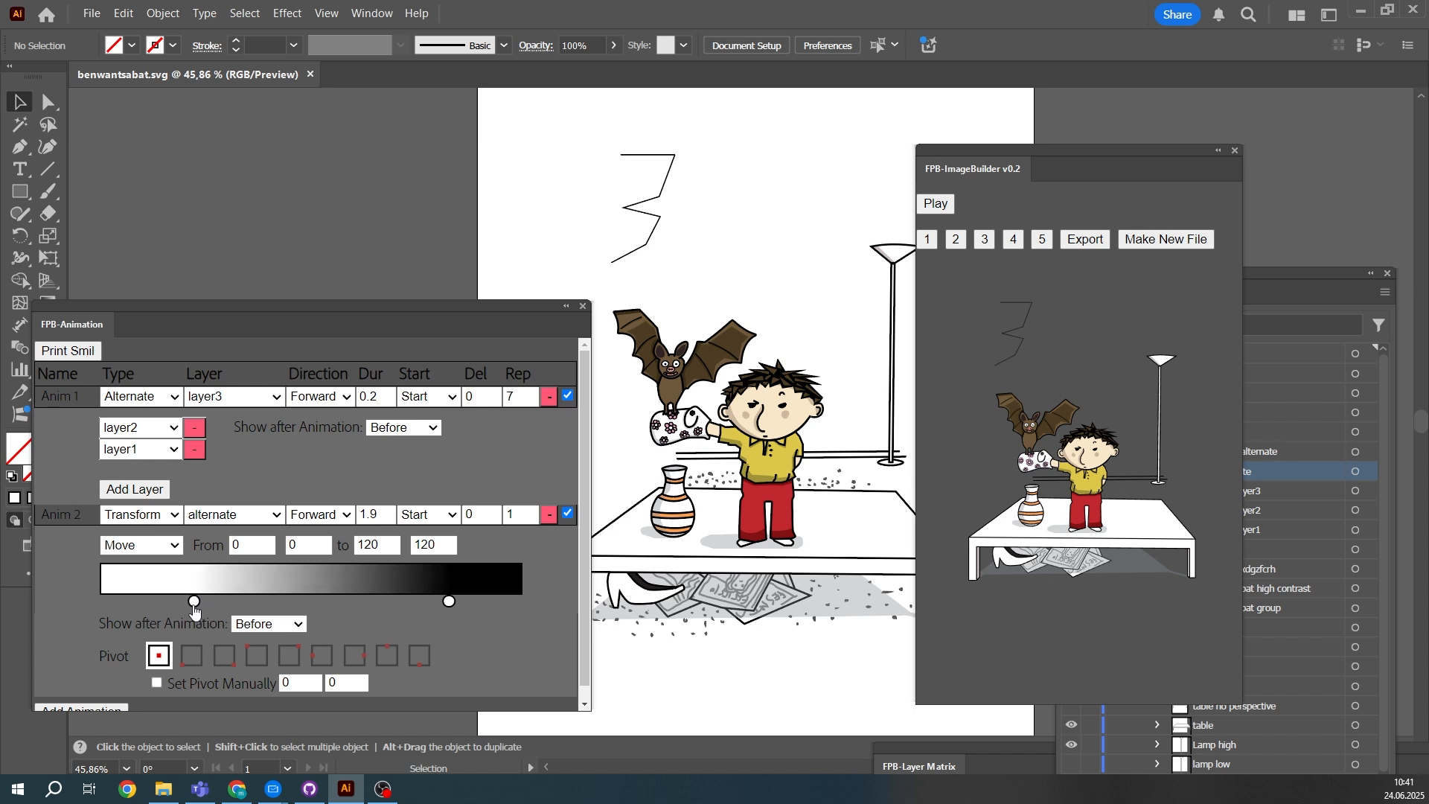
pyautogui.moveTo(450, 612); pyautogui.dragTo(492, 608)
pyautogui.moveTo(193, 601); pyautogui.dragTo(437, 601)
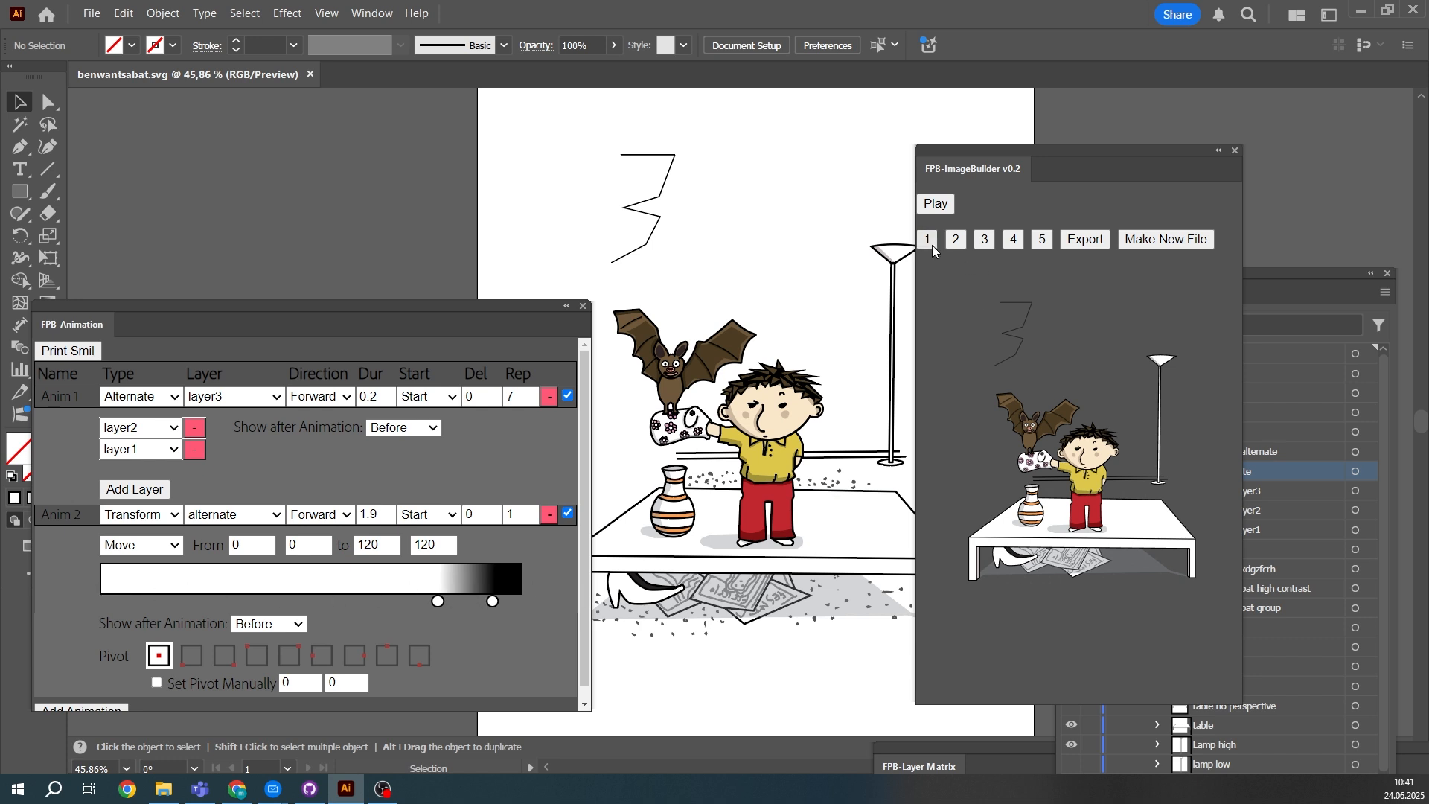
pyautogui.click(936, 205)
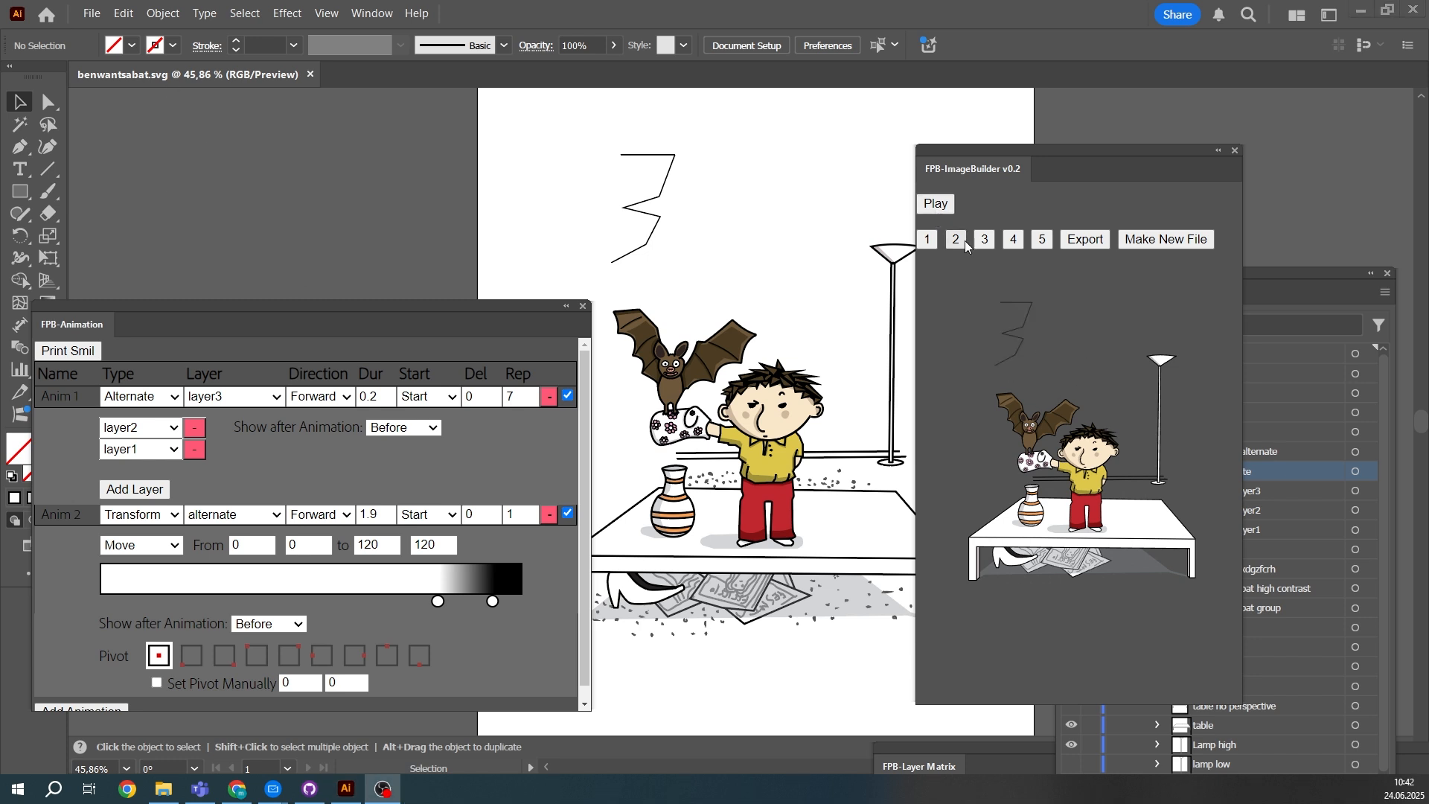
# - Export the animated image as XHTML over the existing file emil2.xhtml in the images folder
pyautogui.click(1088, 241)
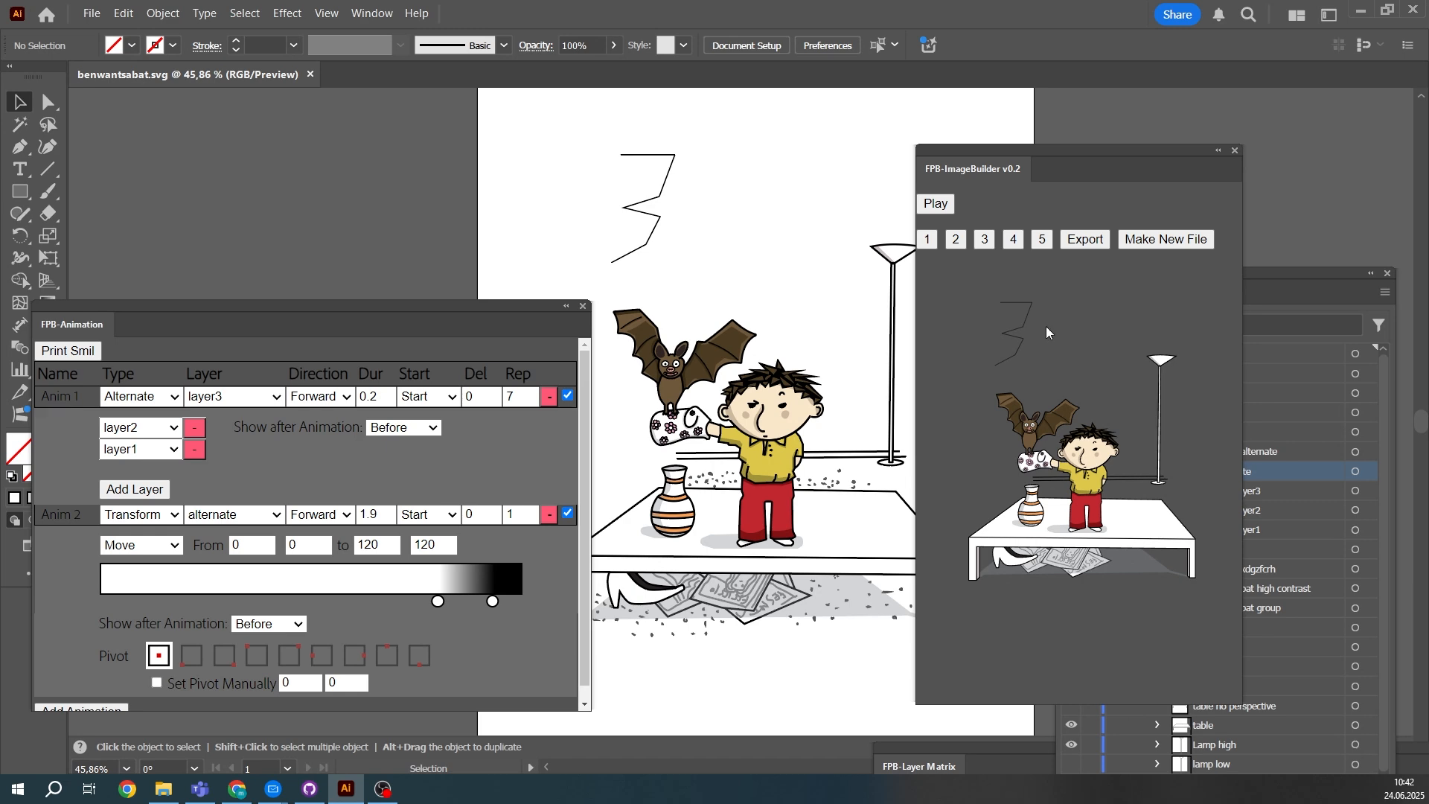
pyautogui.click(1076, 244)
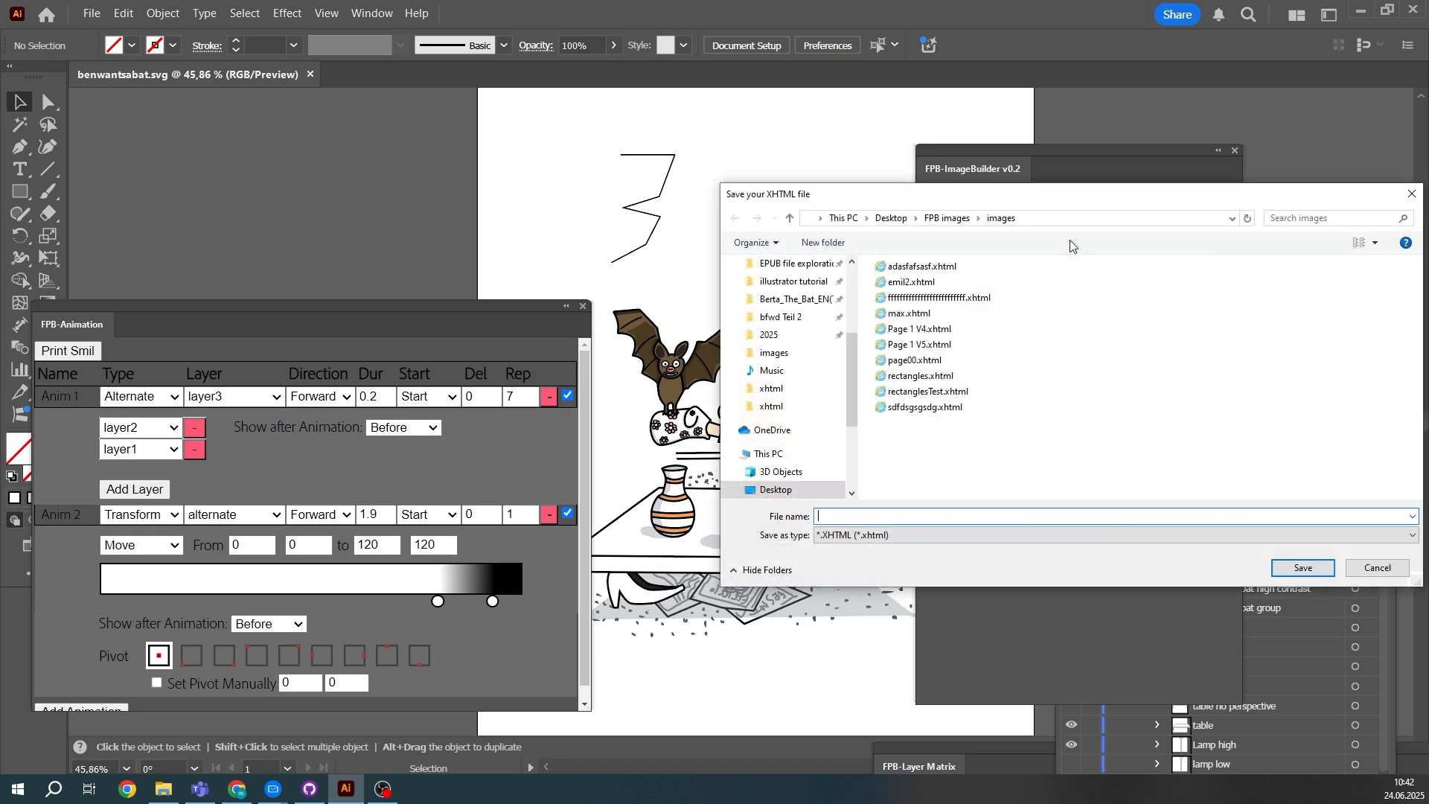
pyautogui.click(908, 282)
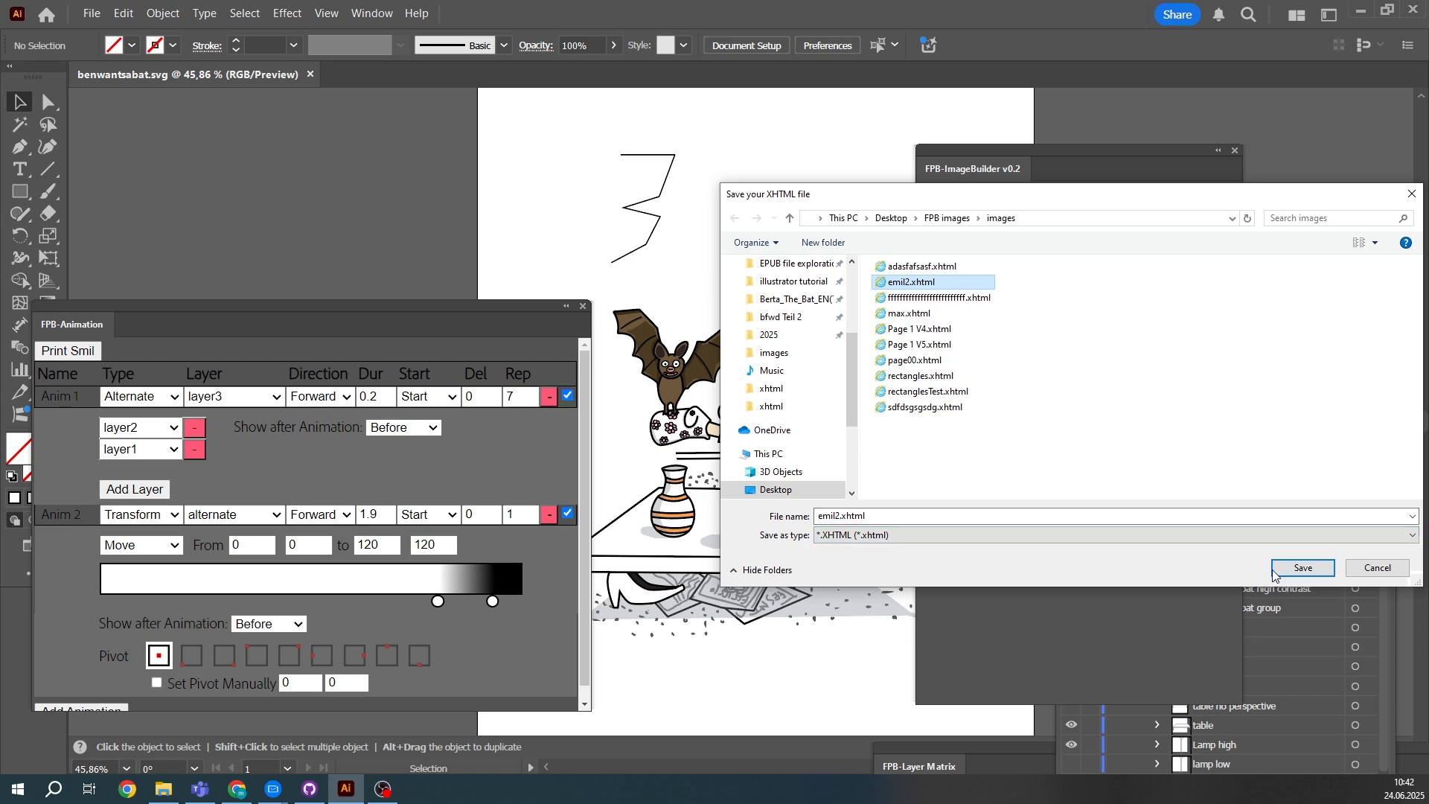
pyautogui.click(1303, 569)
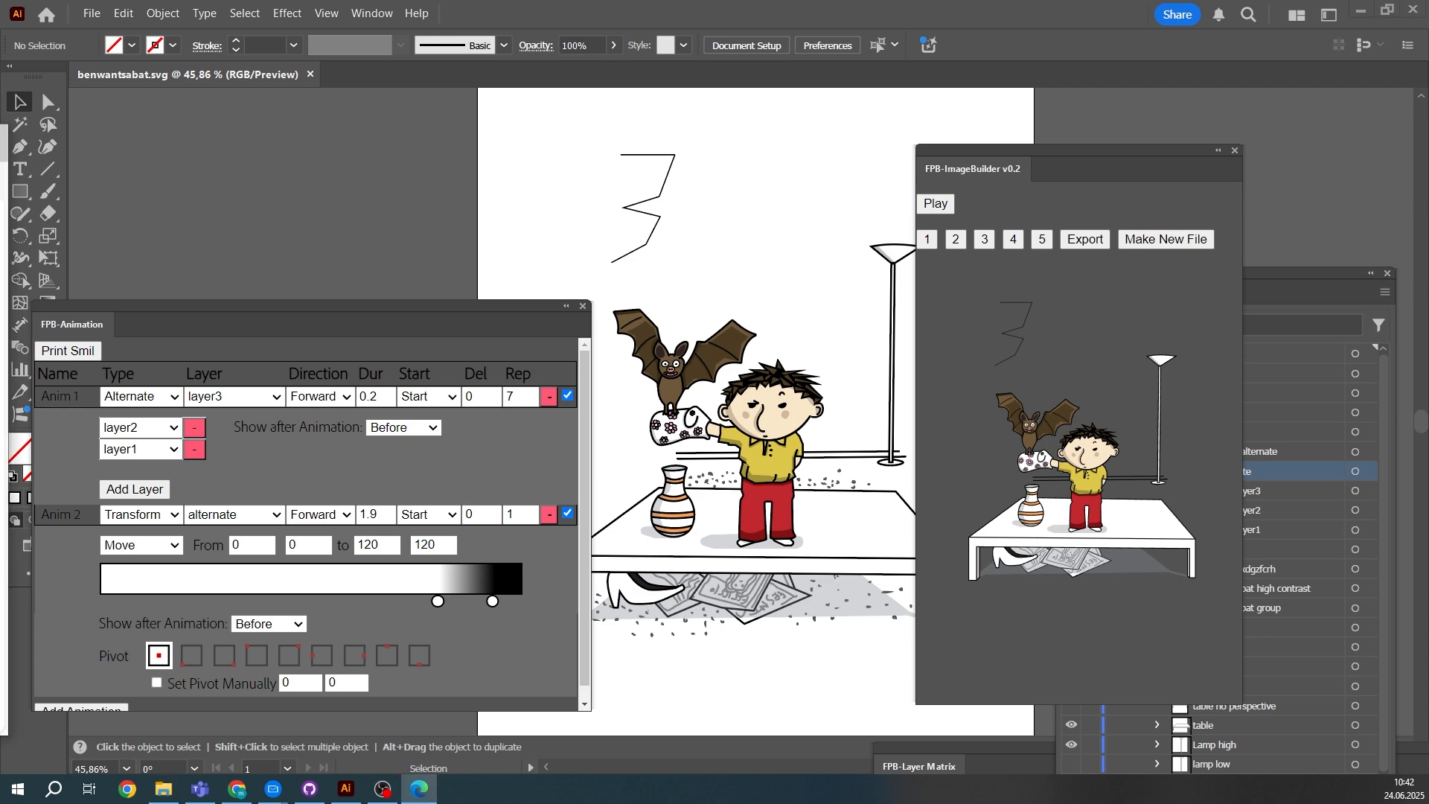
# - Switch to the exported emil2 page in Microsoft Edge, enlarge its window to full screen and start the animation playback
pyautogui.moveTo(1, 142); pyautogui.dragTo(677, 105)
pyautogui.click(875, 104)
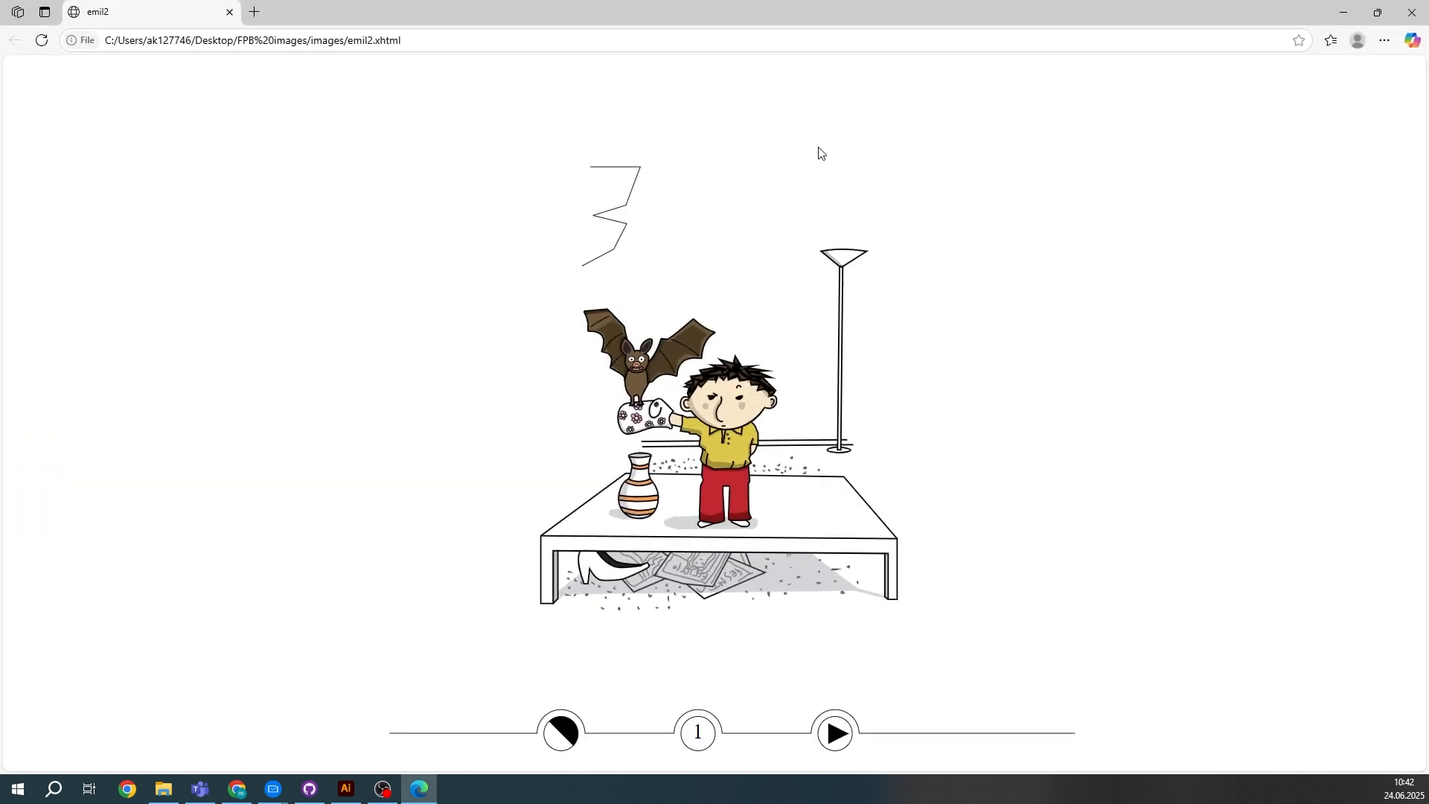
pyautogui.click(839, 739)
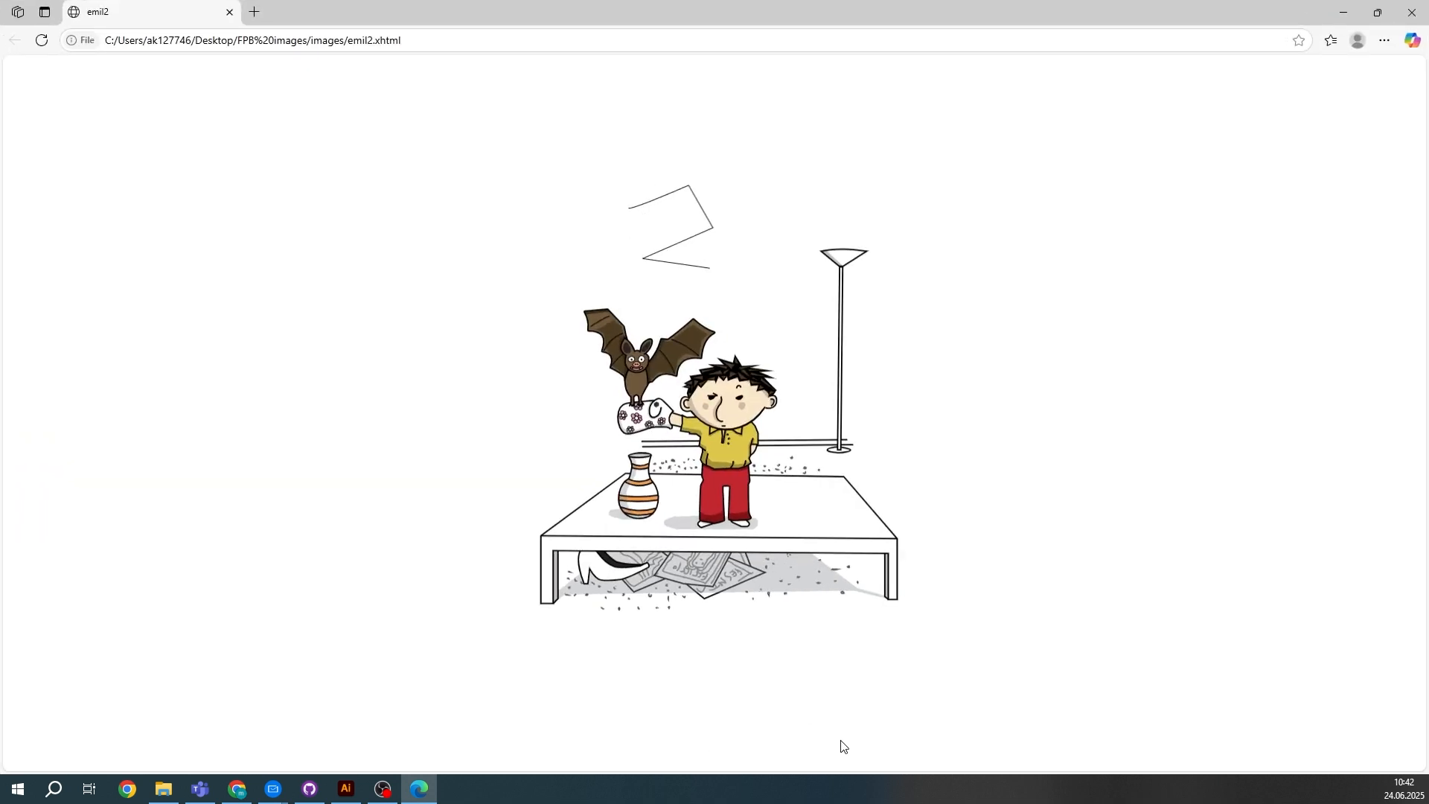